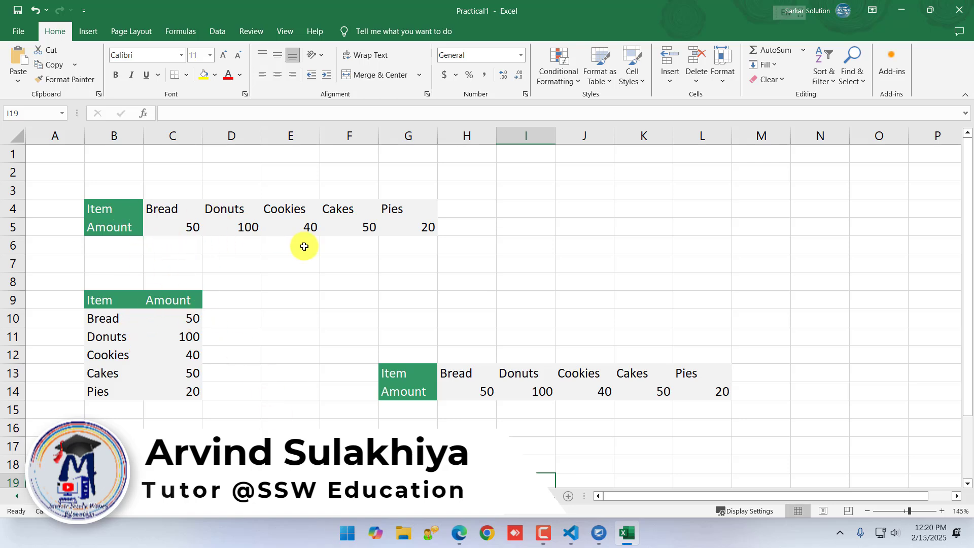
# Copy the vertical Item and Amount table in B9:C14 and paste it transposed starting at cell I7
pyautogui.click(18, 84)
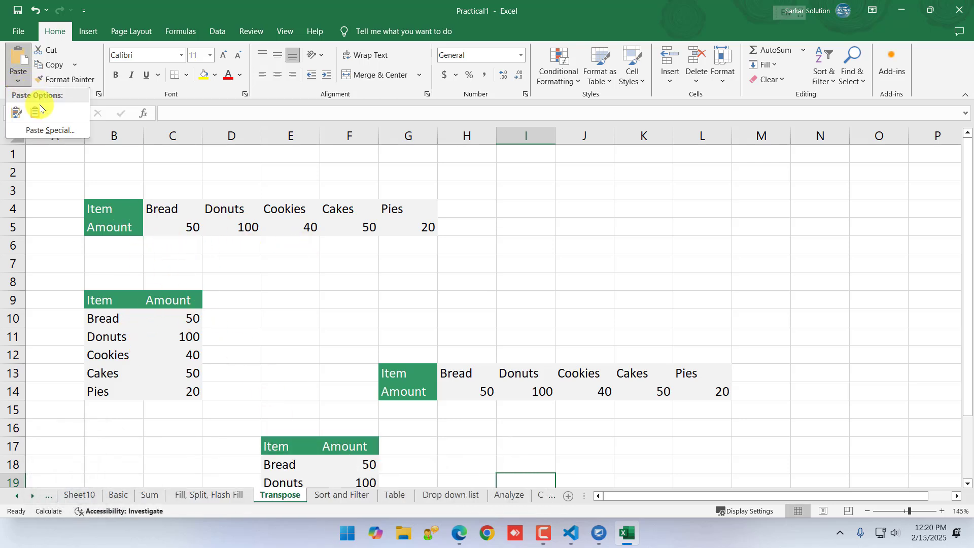
pyautogui.click(181, 275)
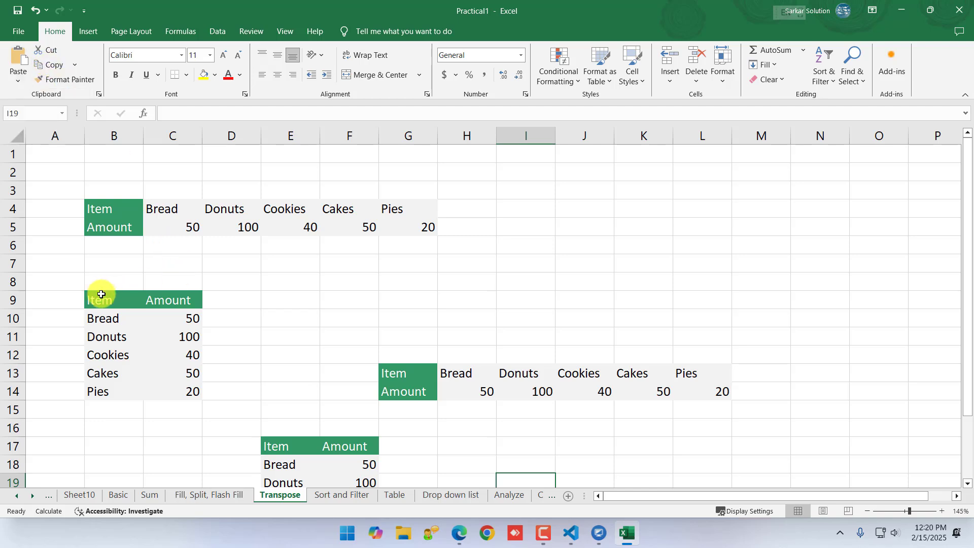
pyautogui.moveTo(98, 293); pyautogui.dragTo(180, 403)
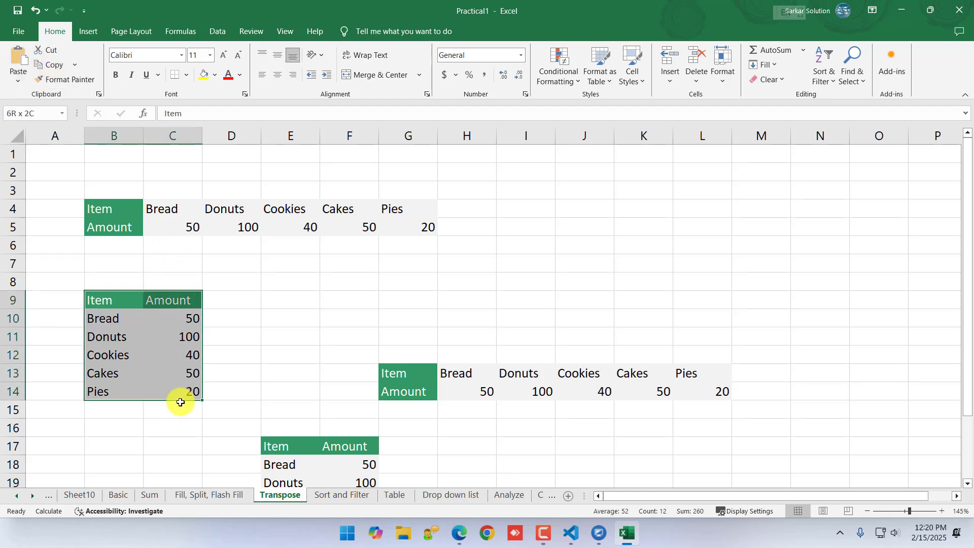
pyautogui.click(53, 64)
pyautogui.click(18, 78)
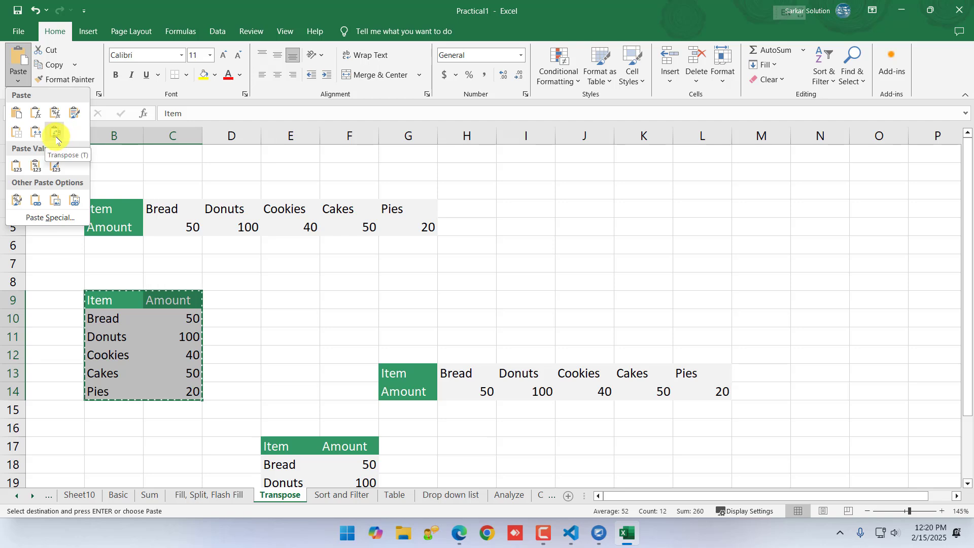
pyautogui.click(517, 266)
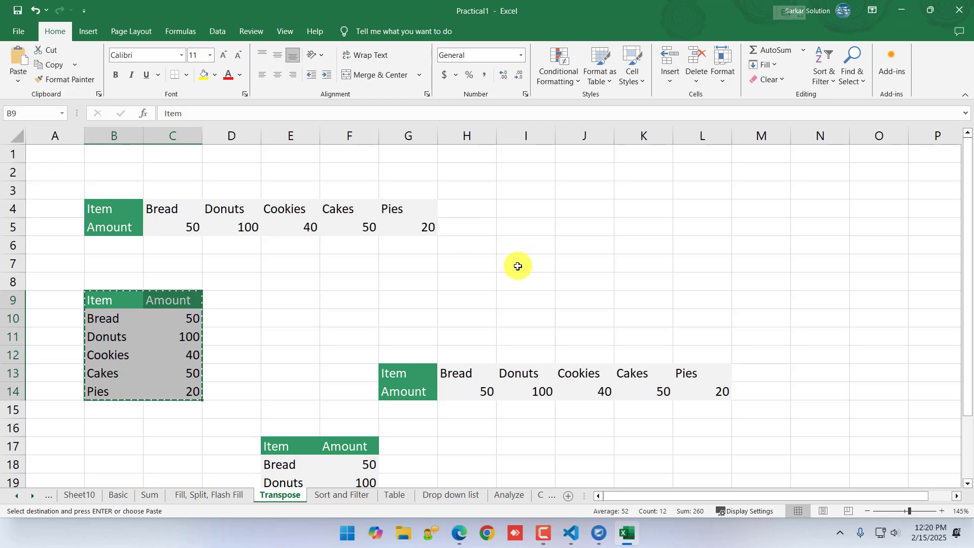
pyautogui.click(526, 267)
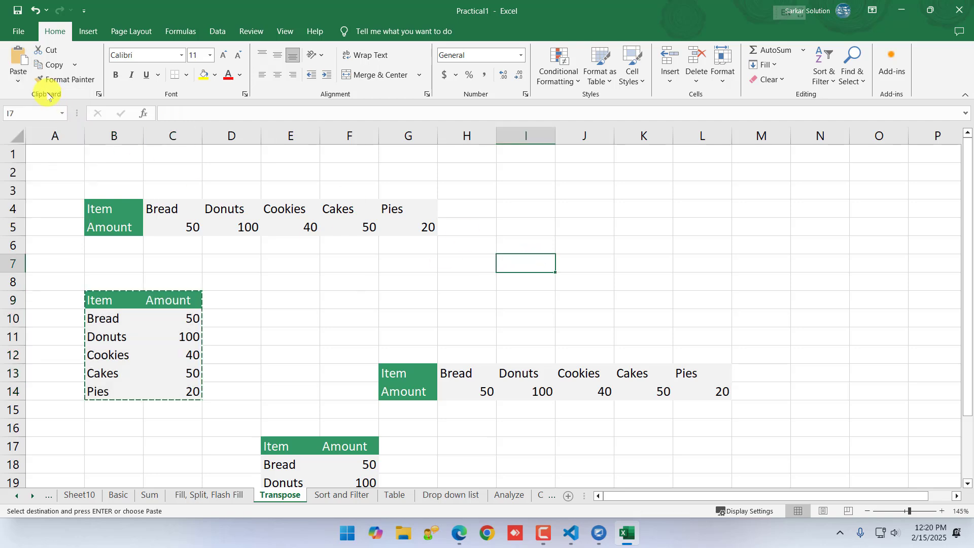
pyautogui.click(18, 78)
pyautogui.click(61, 130)
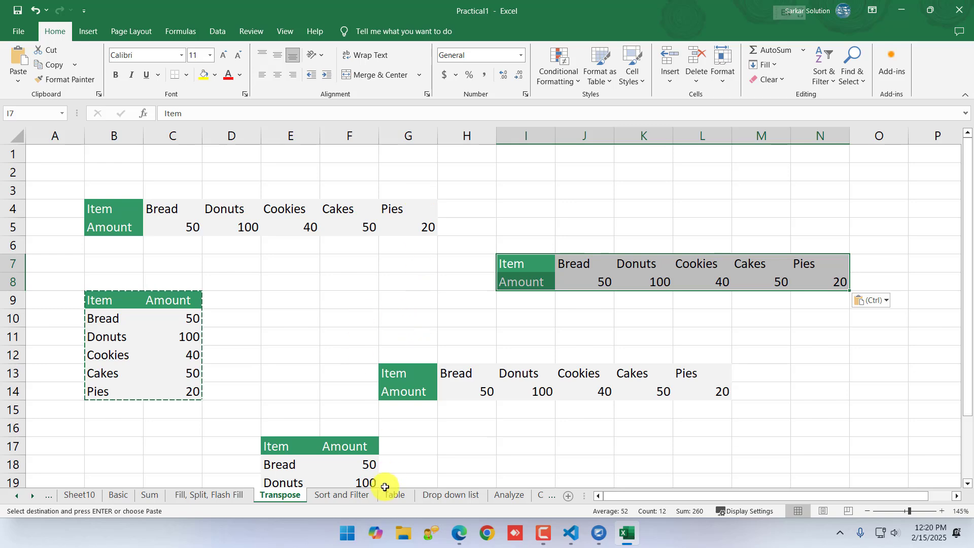
# Go through the Sort and Filter and Table sheets to the Drop down list sheet and select cell F10
pyautogui.click(345, 495)
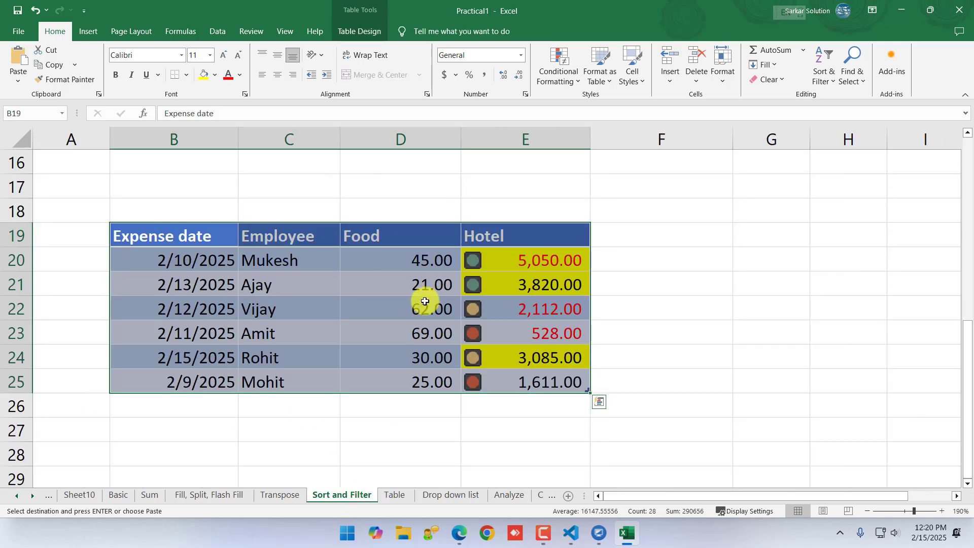
pyautogui.click(388, 496)
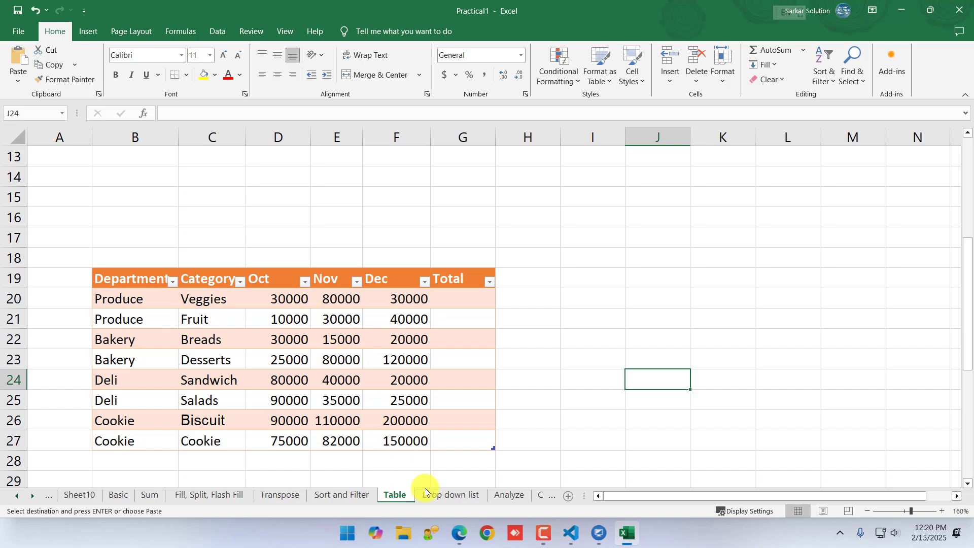
pyautogui.click(439, 497)
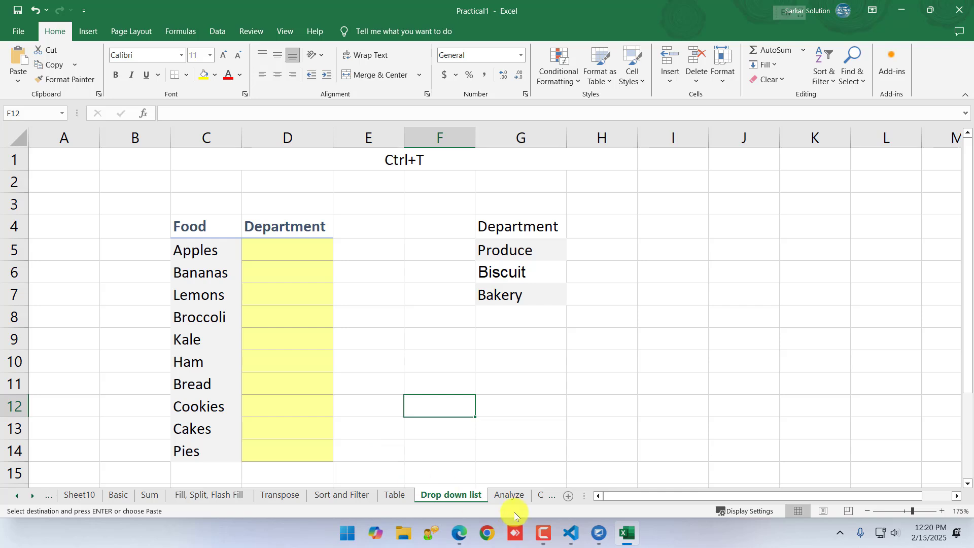
pyautogui.click(446, 370)
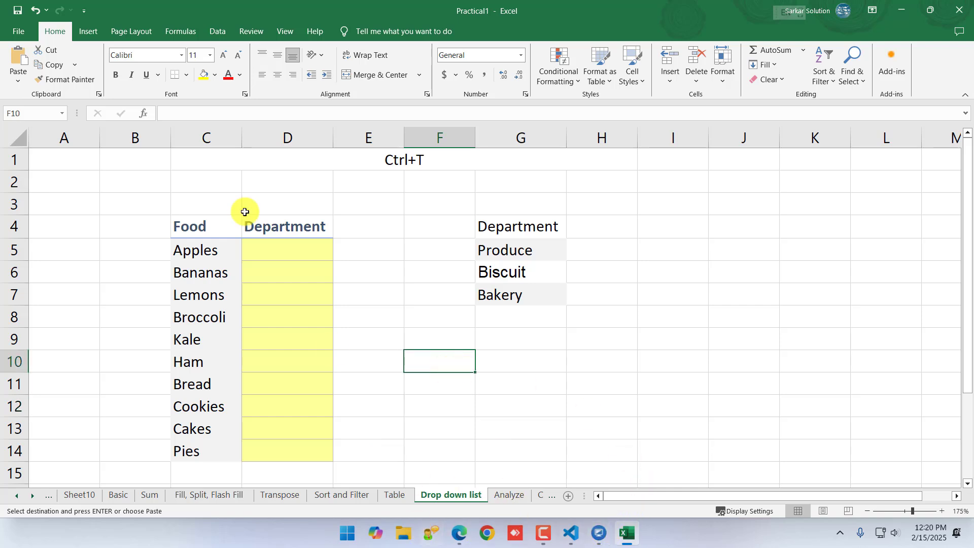
pyautogui.click(19, 31)
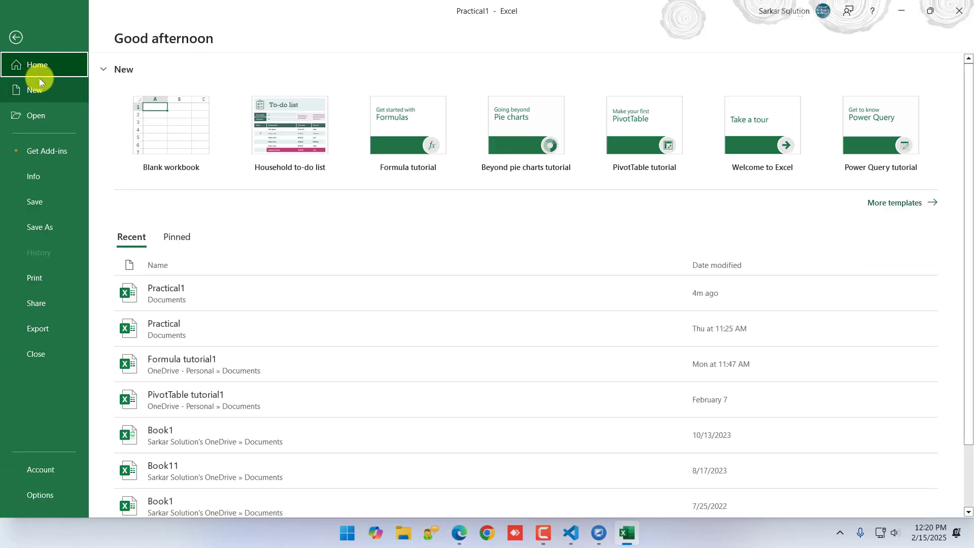
pyautogui.click(24, 45)
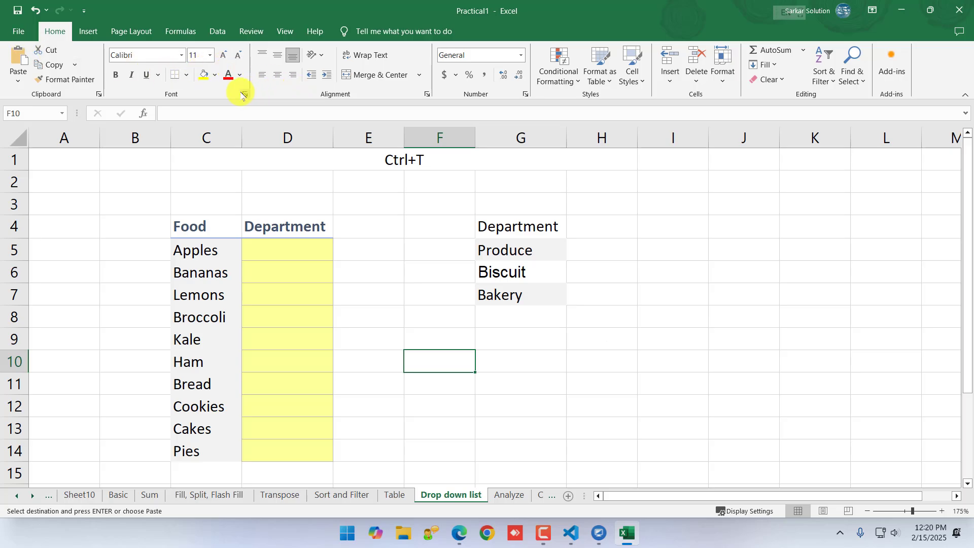
pyautogui.click(245, 95)
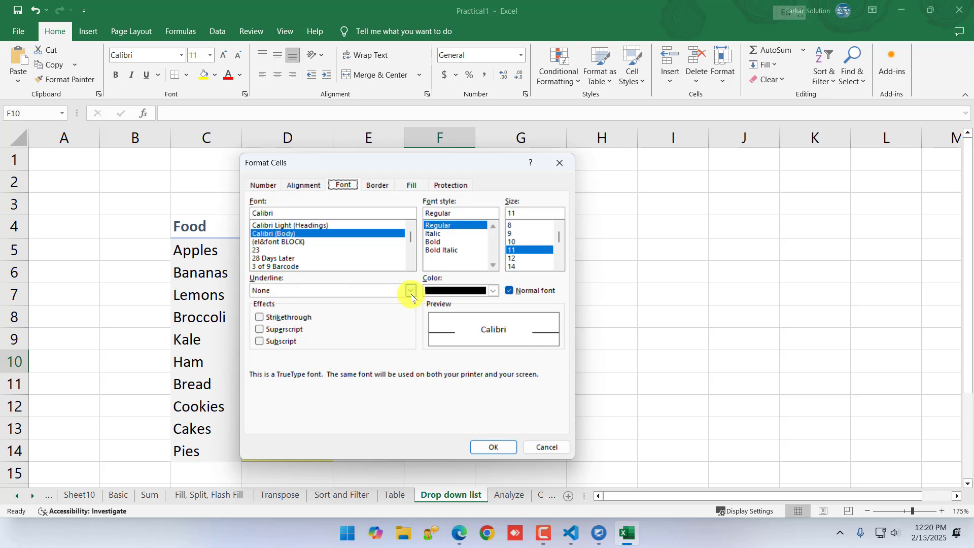
pyautogui.click(411, 290)
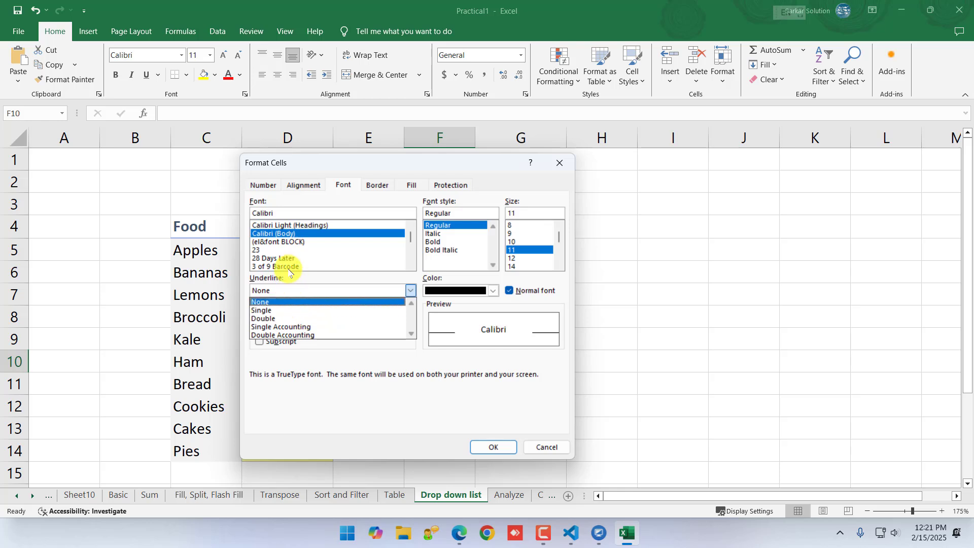
pyautogui.click(366, 368)
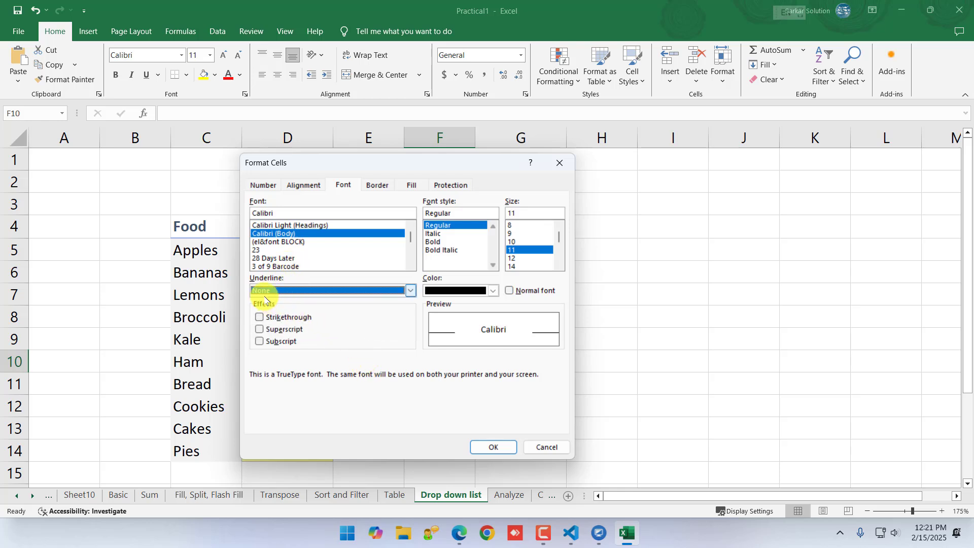
pyautogui.click(402, 292)
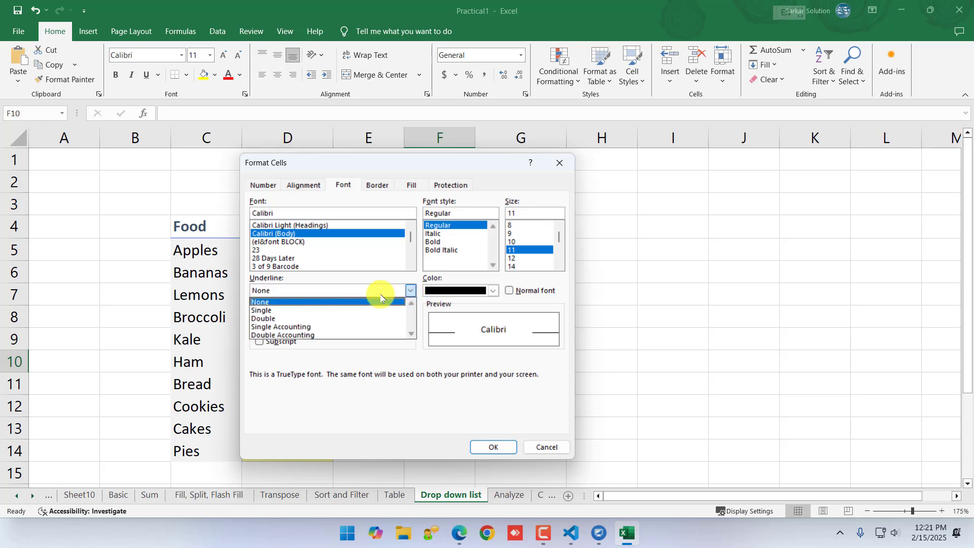
pyautogui.click(308, 318)
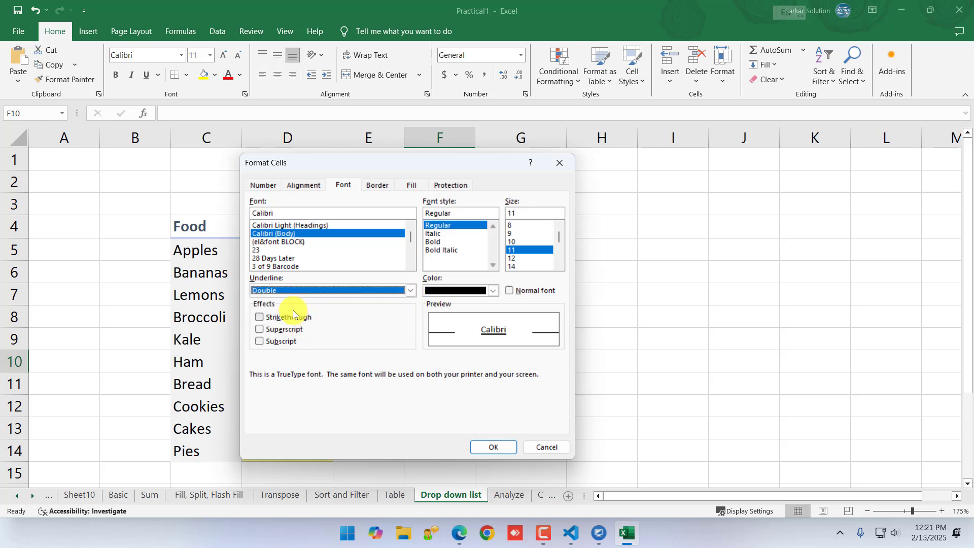
pyautogui.click(411, 292)
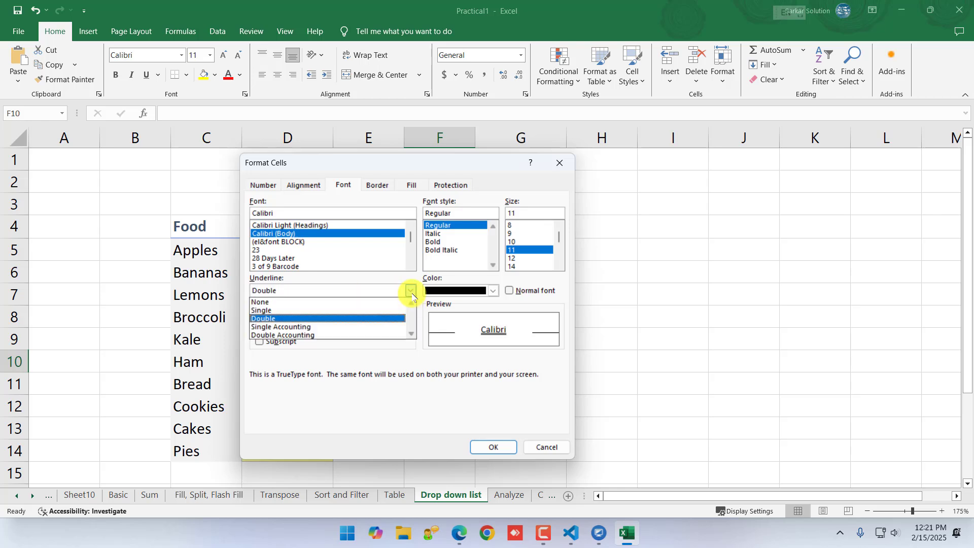
pyautogui.click(373, 366)
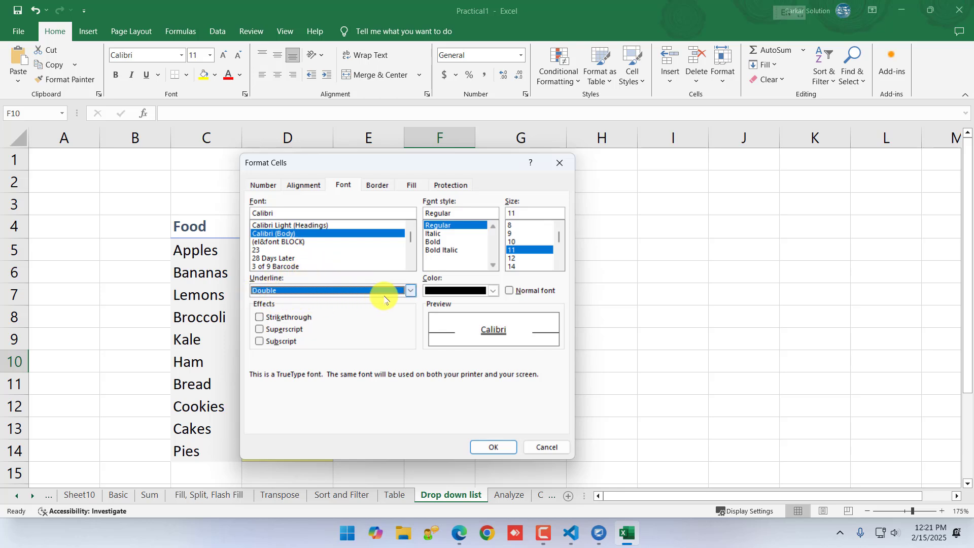
pyautogui.click(543, 448)
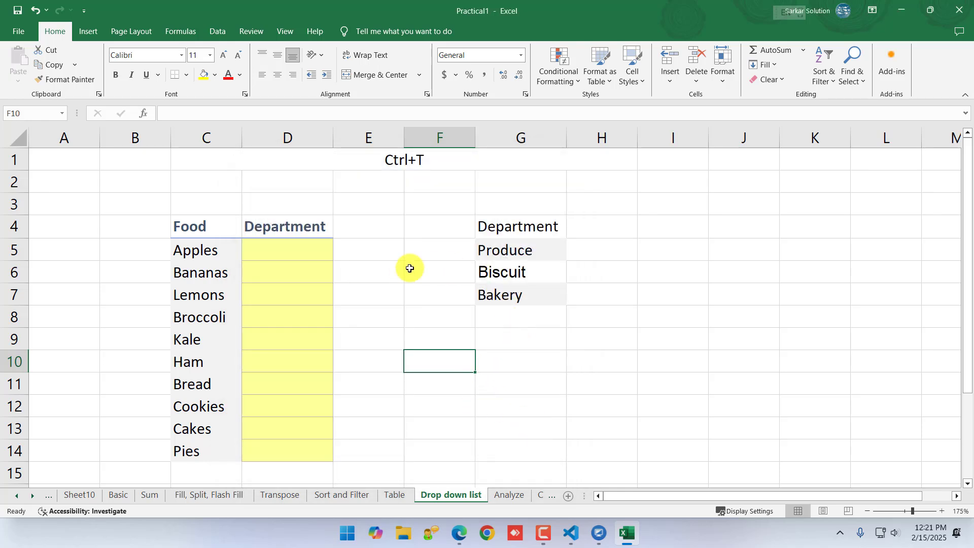
# Examine the Food list, its empty Department column and the department names in column G
pyautogui.click(189, 240)
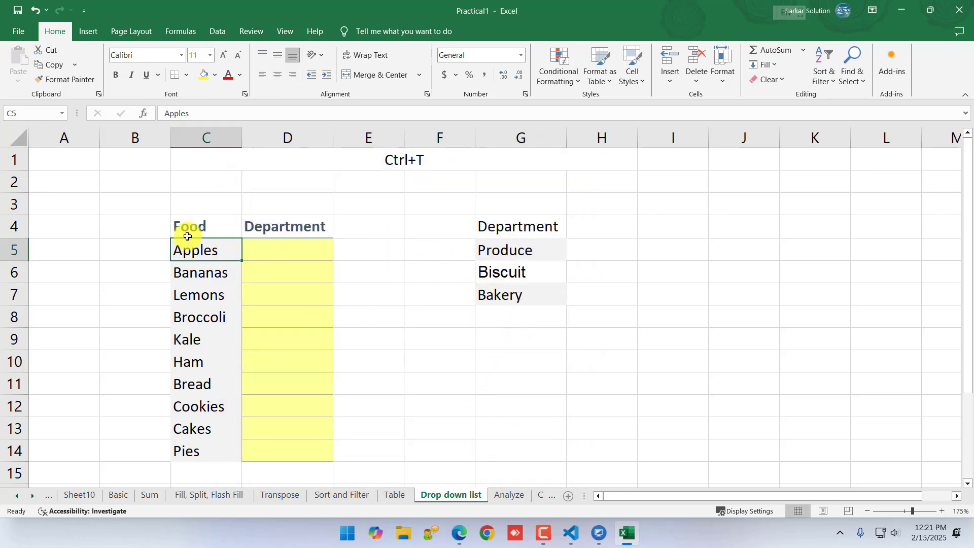
pyautogui.click(190, 226)
pyautogui.moveTo(194, 254); pyautogui.dragTo(208, 443)
pyautogui.click(279, 251)
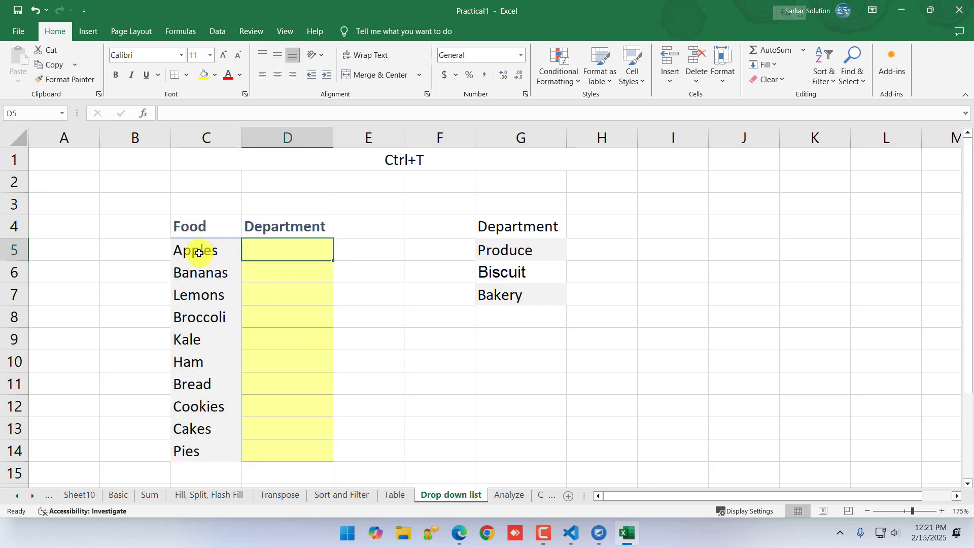
pyautogui.click(195, 253)
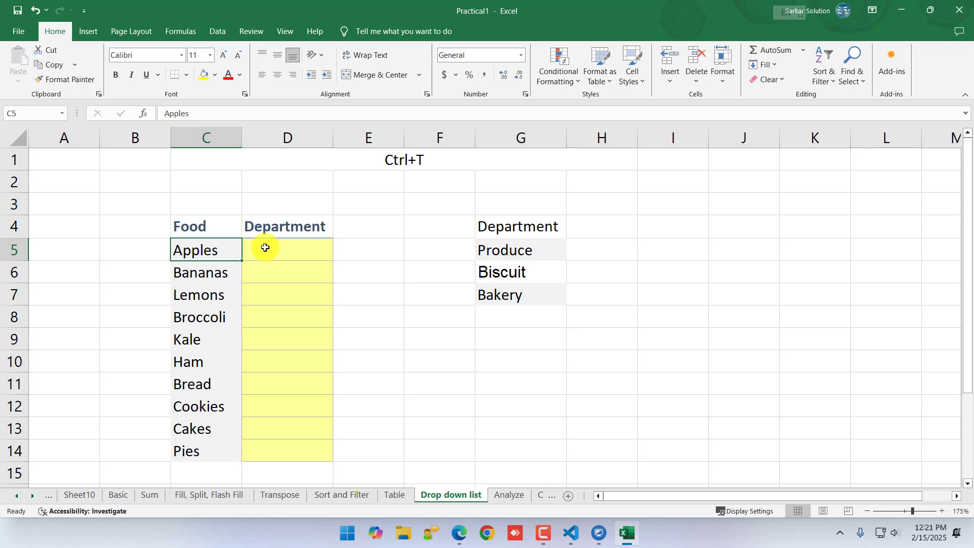
pyautogui.click(509, 255)
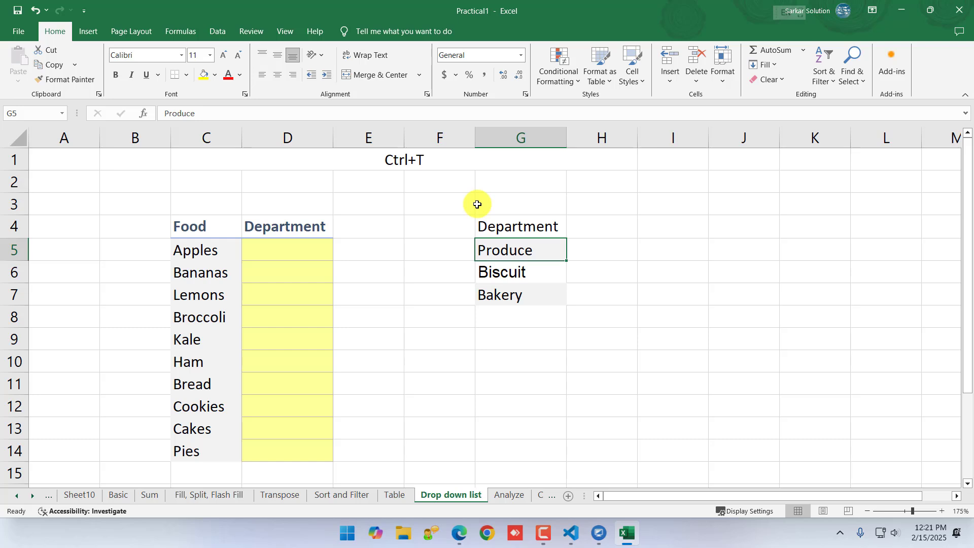
pyautogui.click(192, 274)
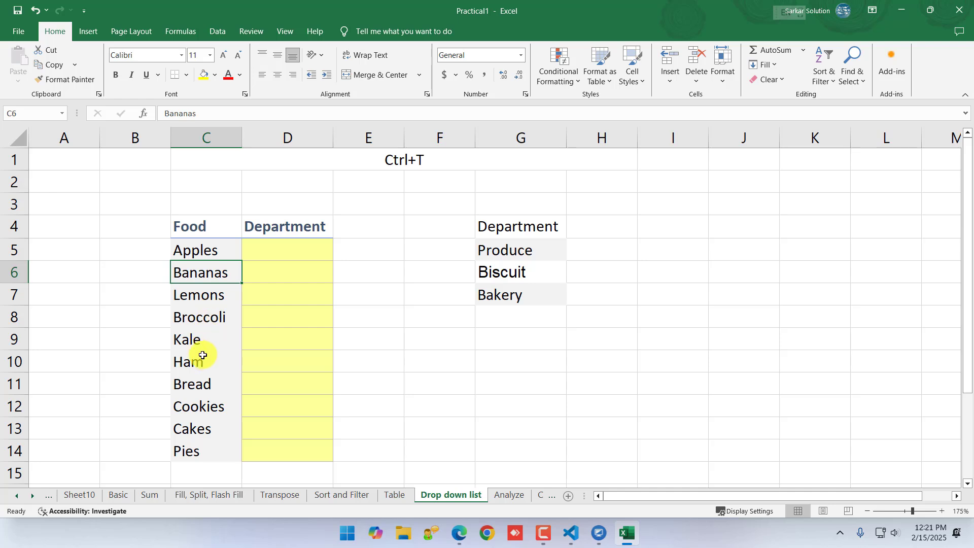
pyautogui.click(205, 384)
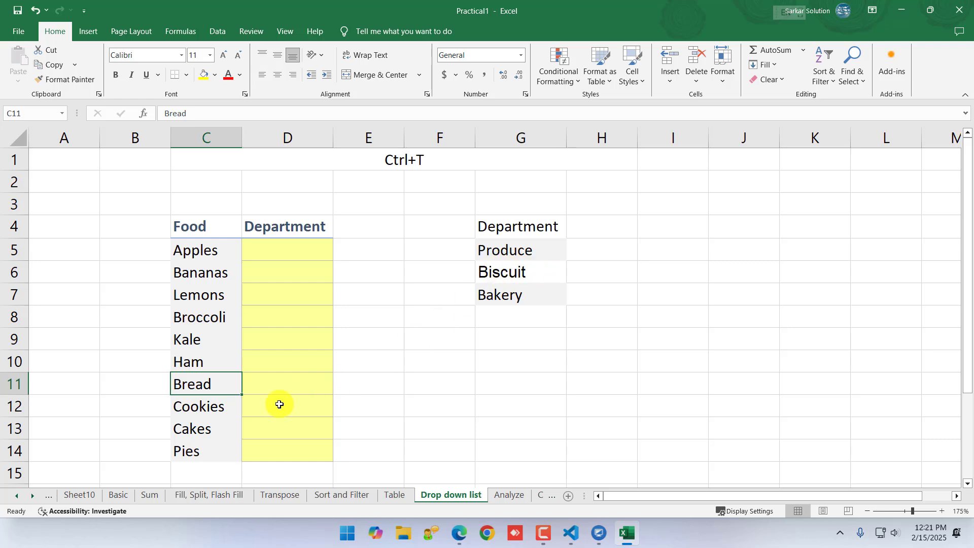
# Enter Produce as the department for Apples in D5 and clear the entry again
pyautogui.click(305, 255)
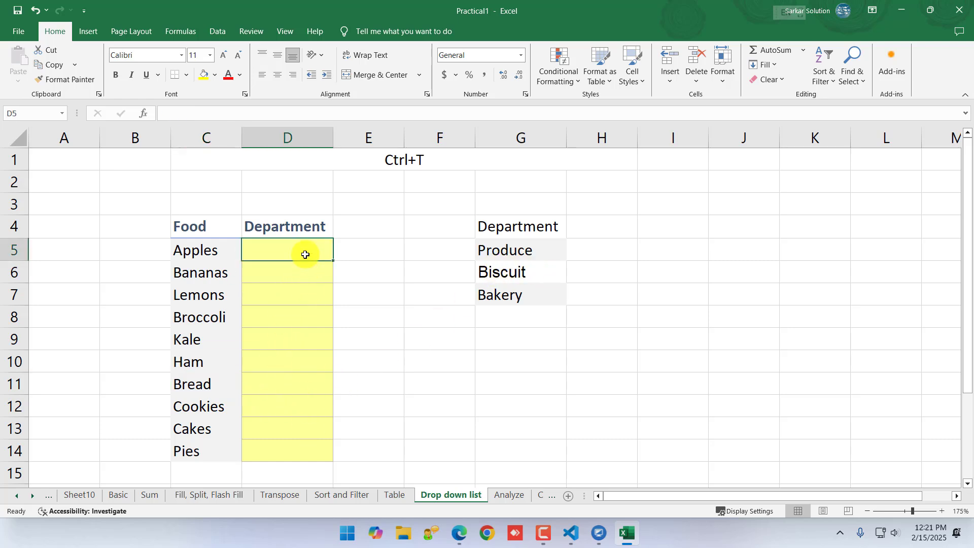
pyautogui.write('P')
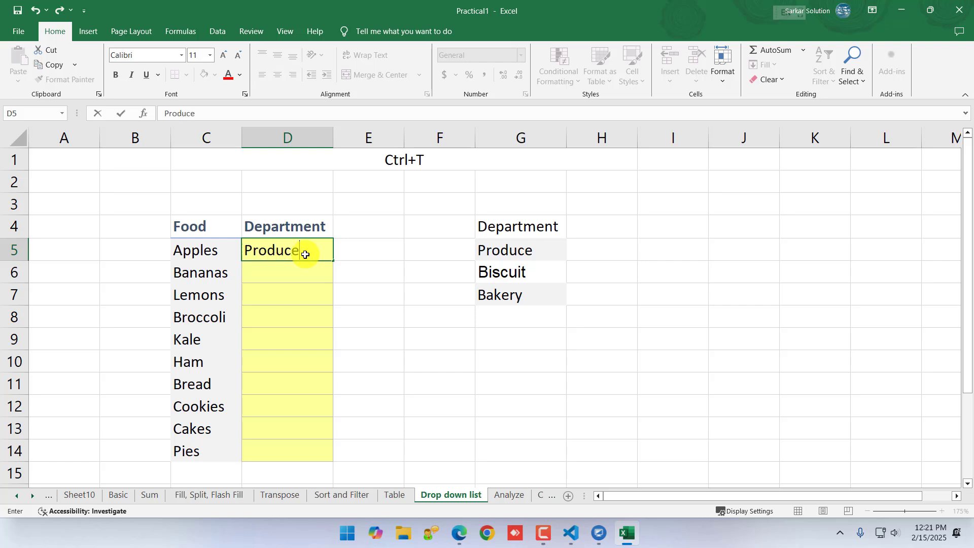
pyautogui.write('roduce')
pyautogui.press('Return')
pyautogui.click(311, 379)
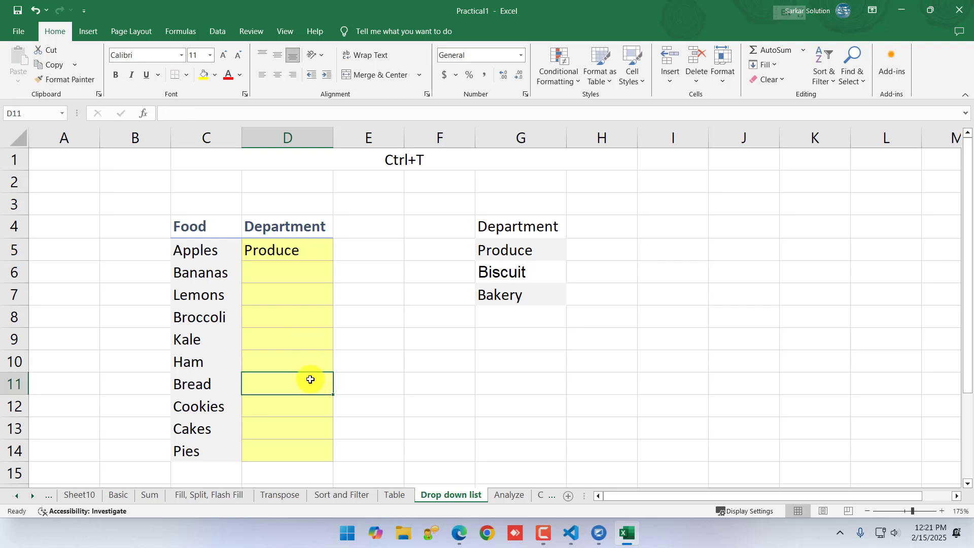
pyautogui.click(300, 251)
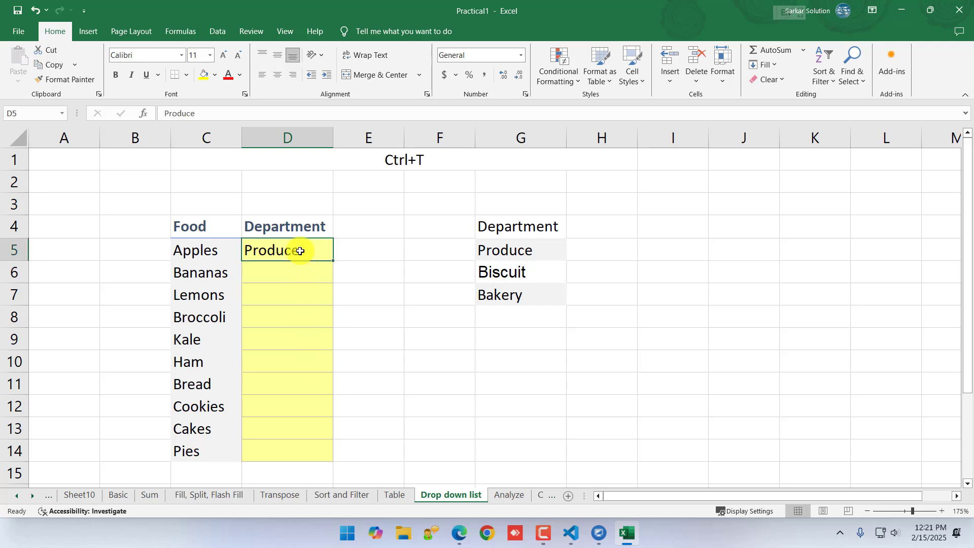
pyautogui.click(380, 278)
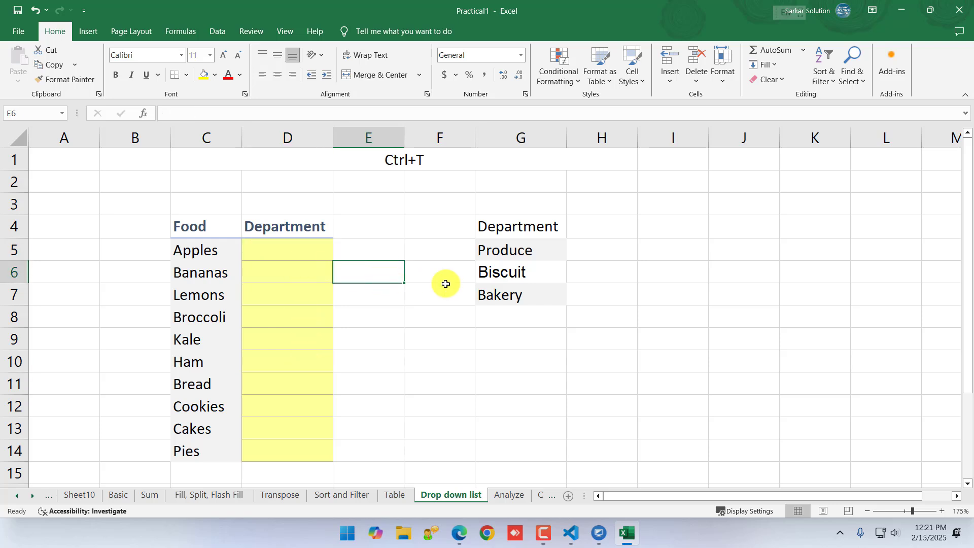
# Fill the Department header cell G4 with yellow
pyautogui.click(506, 228)
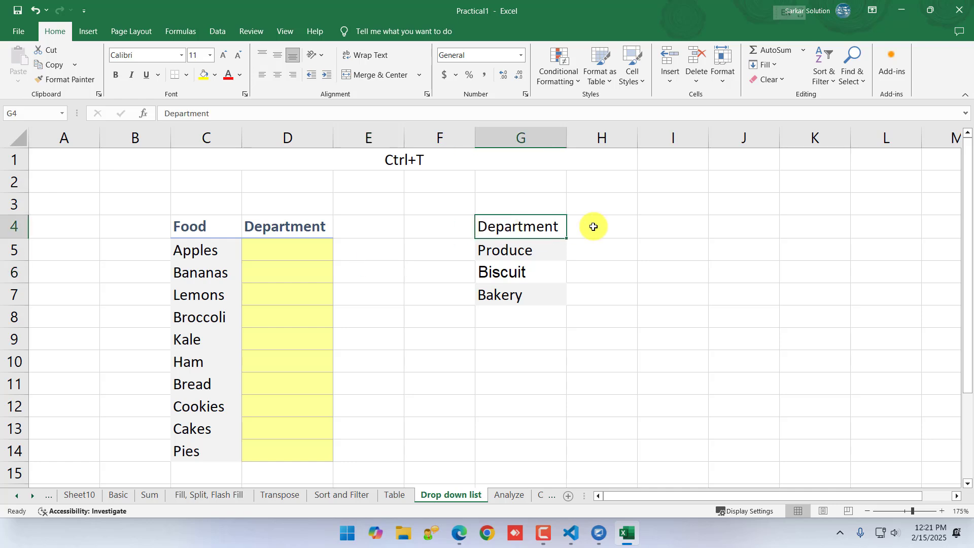
pyautogui.click(207, 76)
pyautogui.click(593, 287)
# Convert the department list in G4:G7 into a table with headers
pyautogui.moveTo(507, 227); pyautogui.dragTo(516, 287)
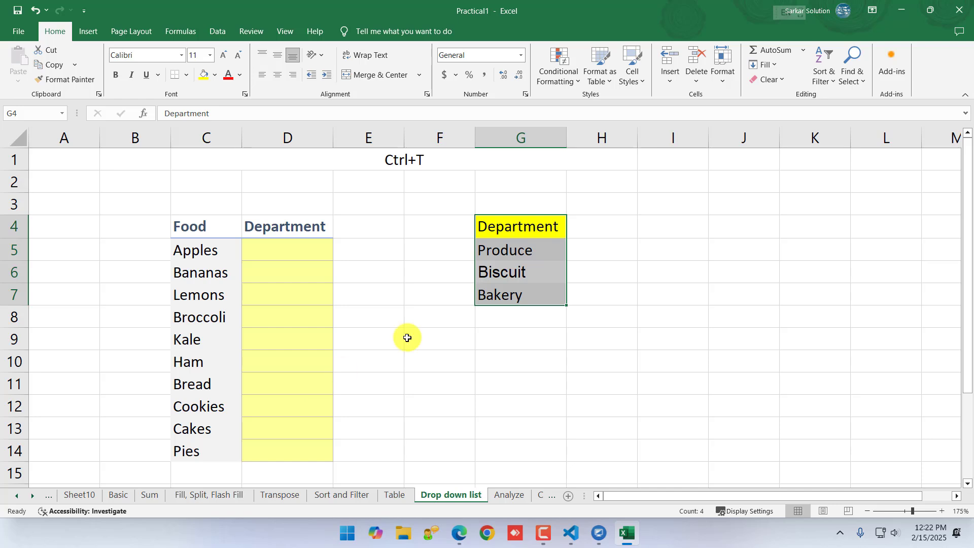
pyautogui.moveTo(522, 219); pyautogui.dragTo(516, 294)
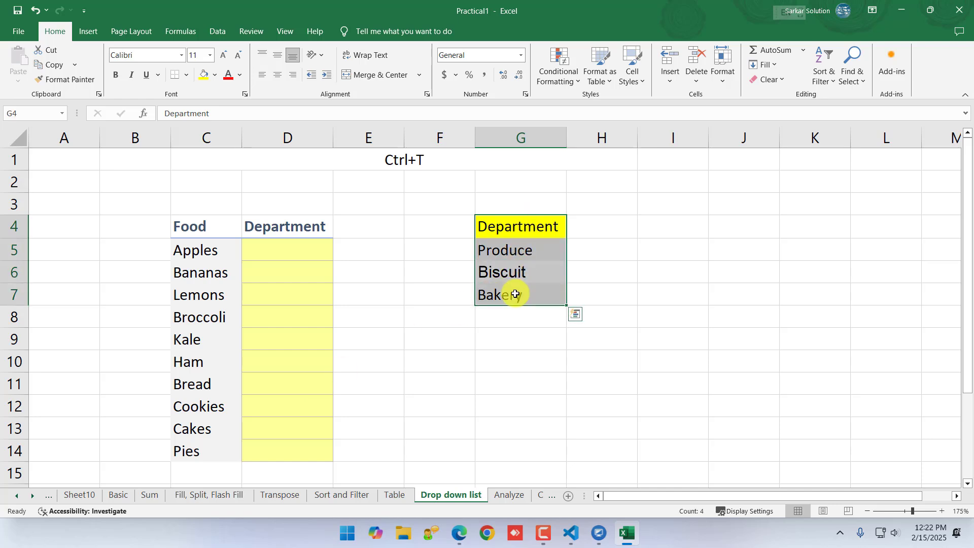
pyautogui.hotkey('ctrl', 'q')
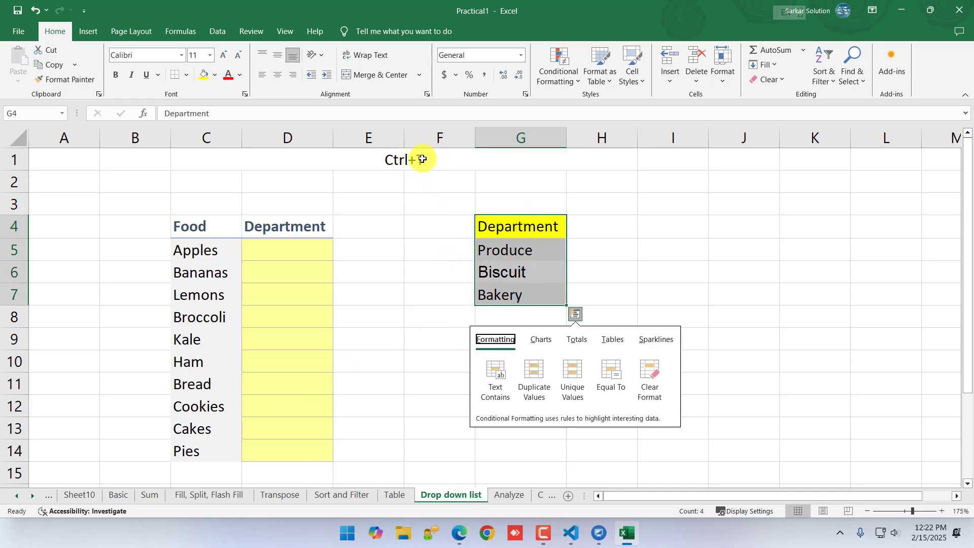
pyautogui.moveTo(521, 230); pyautogui.dragTo(512, 290)
pyautogui.hotkey('ctrl', 't')
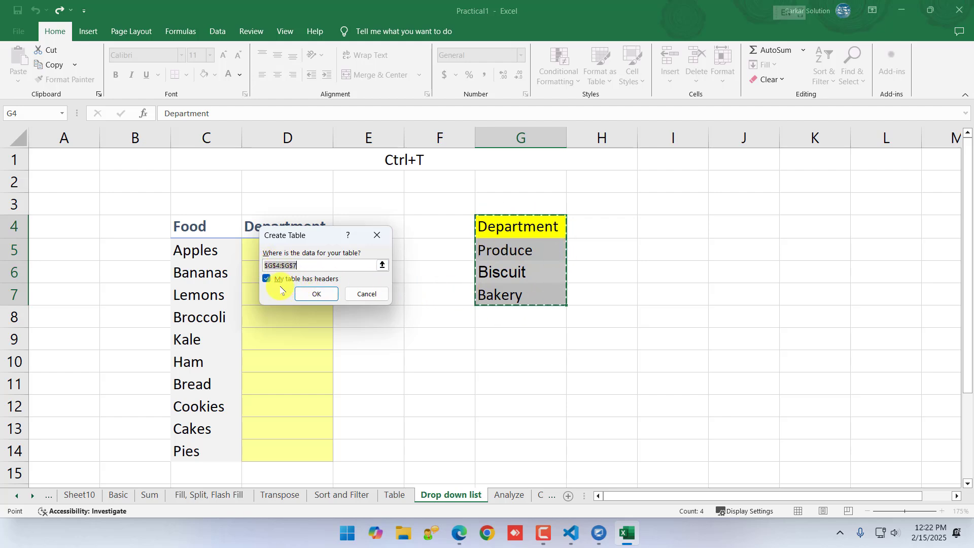
pyautogui.click(316, 294)
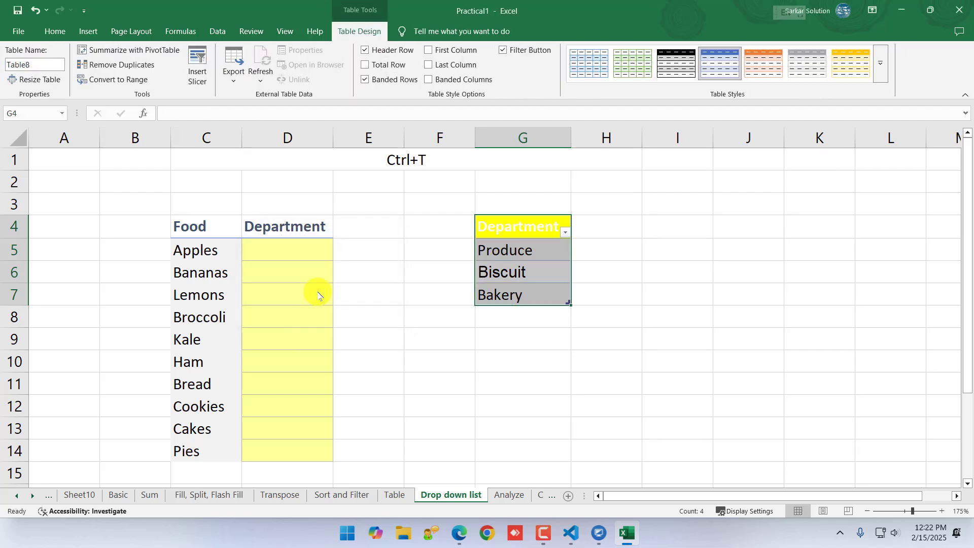
# Set up data validation on the Apples department cell D5 so that it allows a List
pyautogui.click(280, 249)
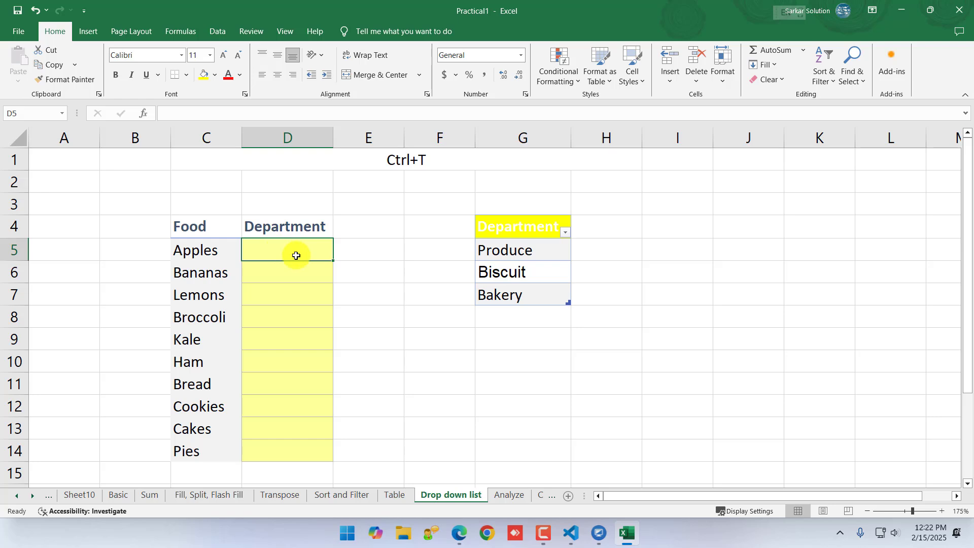
pyautogui.click(218, 32)
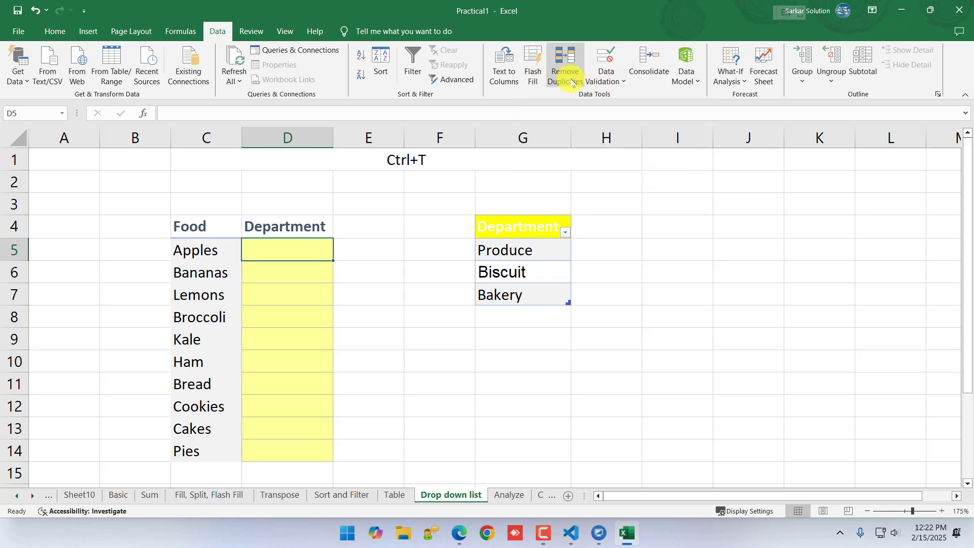
pyautogui.click(602, 82)
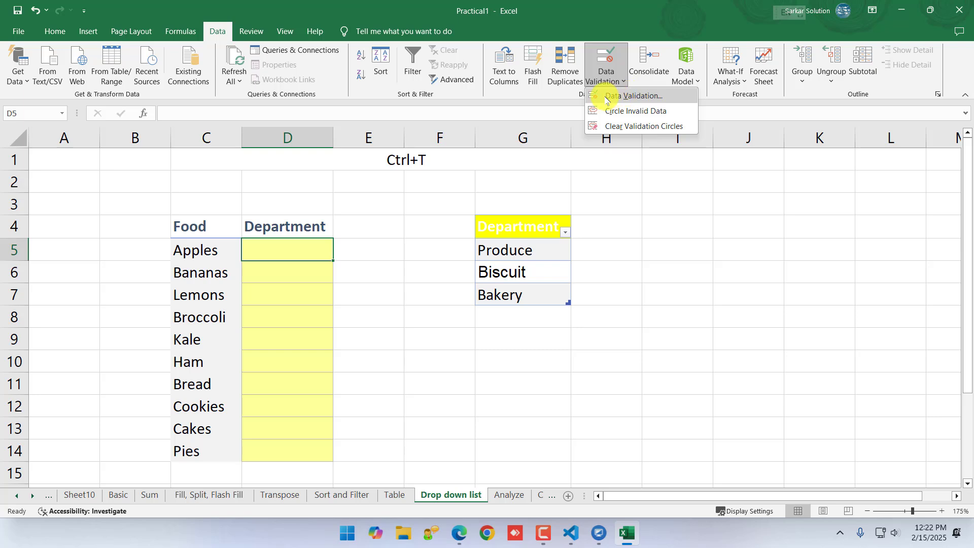
pyautogui.click(615, 98)
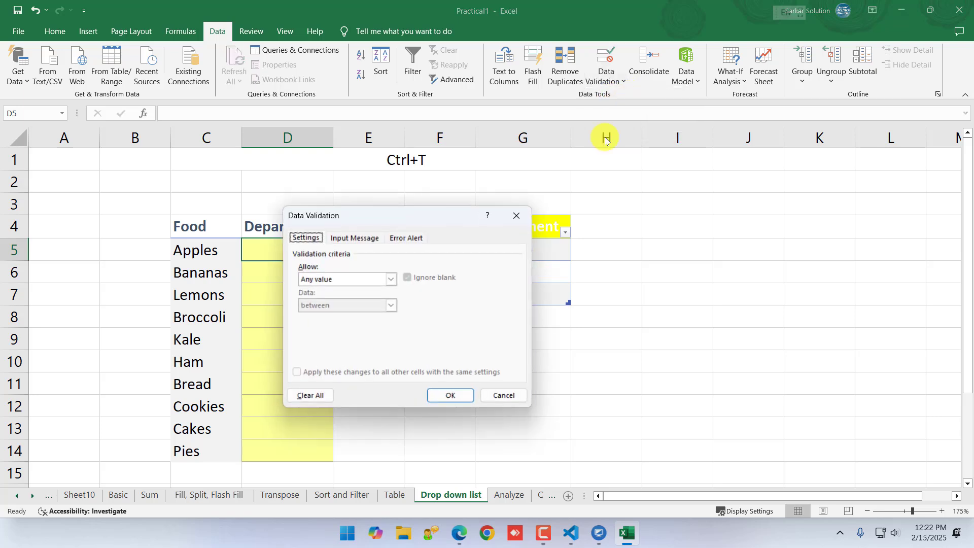
pyautogui.moveTo(419, 223); pyautogui.dragTo(568, 199)
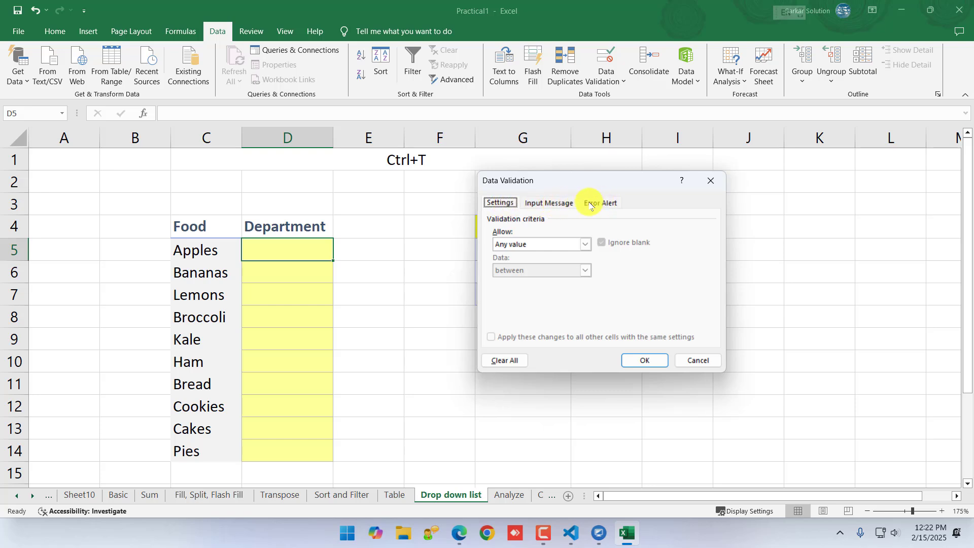
pyautogui.click(583, 244)
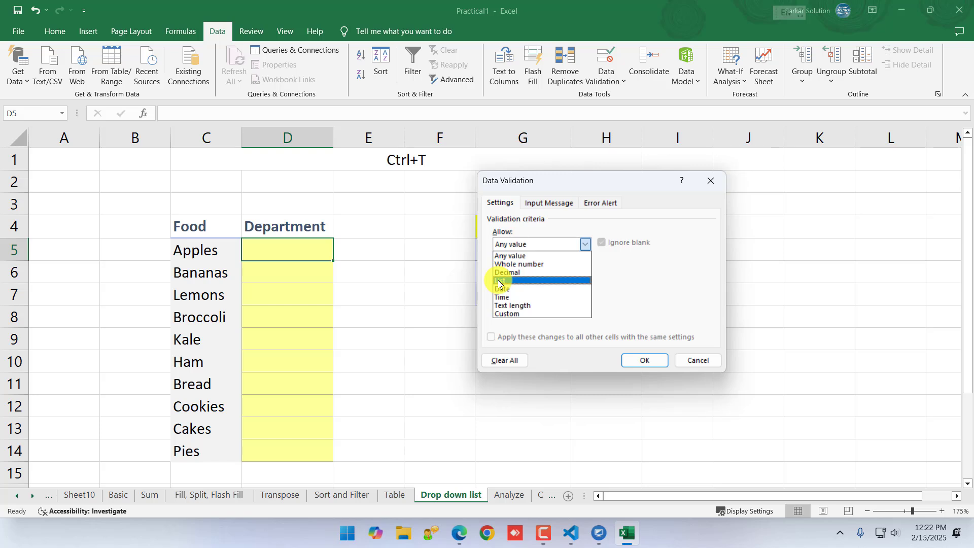
pyautogui.click(537, 185)
pyautogui.moveTo(564, 184); pyautogui.dragTo(710, 185)
pyautogui.click(663, 247)
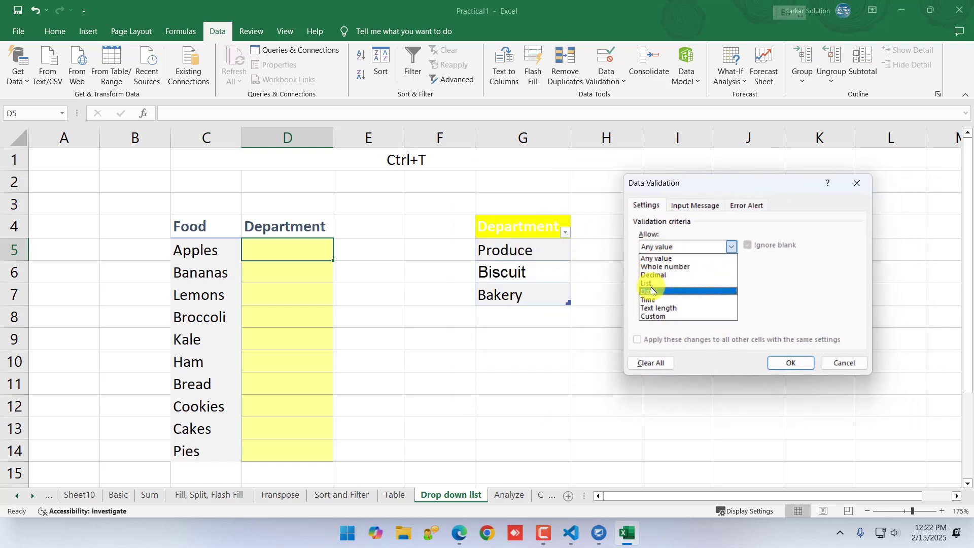
pyautogui.click(652, 284)
# Use the department table range G4:G7 as the validation list source for D5 and apply it
pyautogui.click(713, 300)
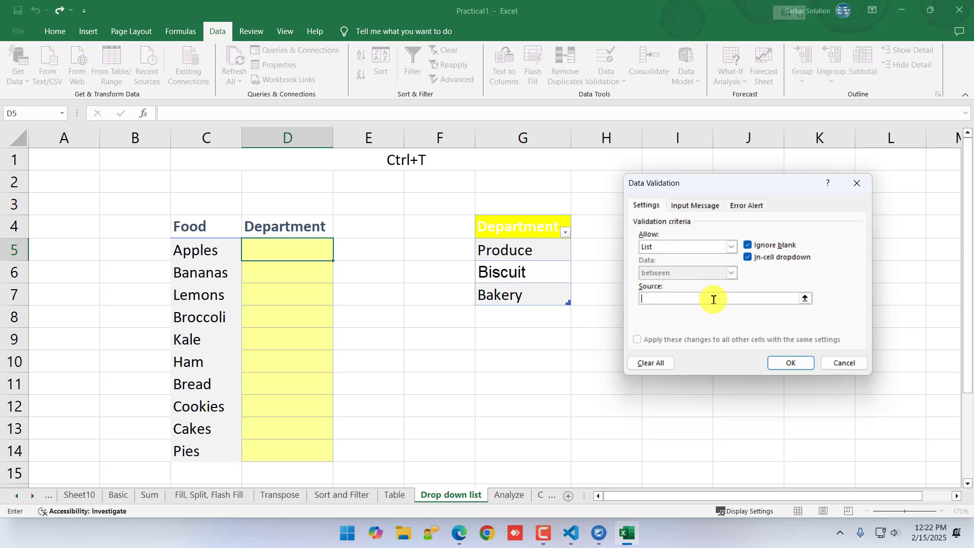
pyautogui.moveTo(520, 232); pyautogui.dragTo(518, 296)
pyautogui.click(793, 367)
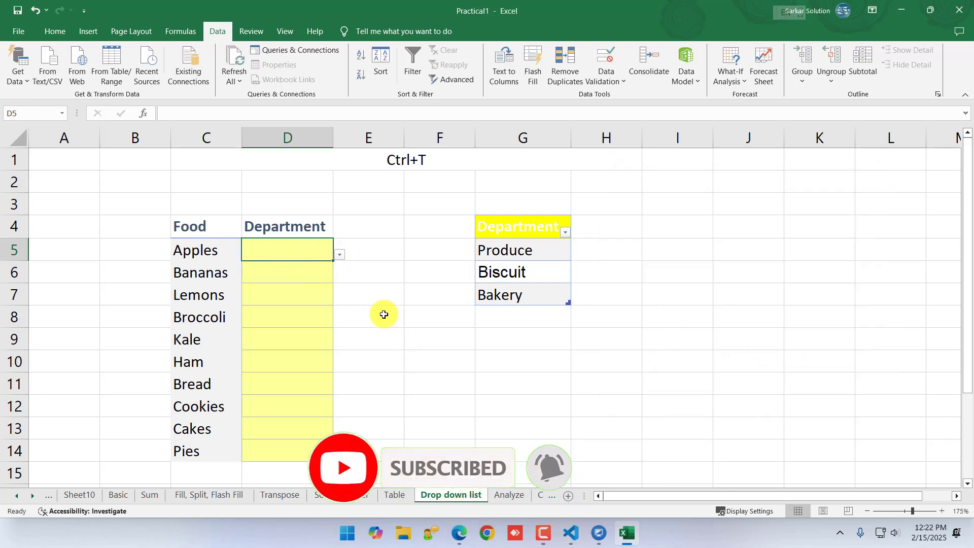
# Try the drop-down in D5 by choosing Produce, check D6 for a drop-down, and undo the choice
pyautogui.click(340, 255)
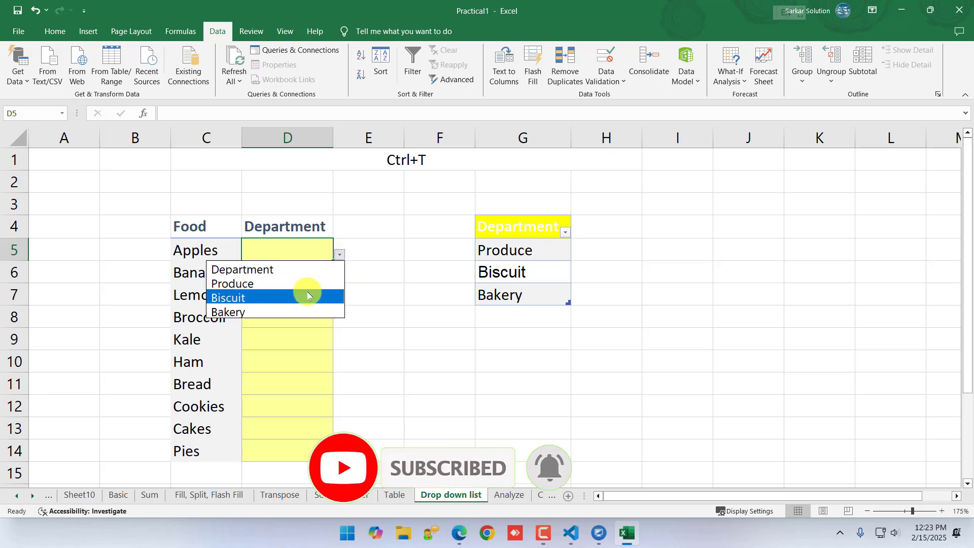
pyautogui.click(231, 283)
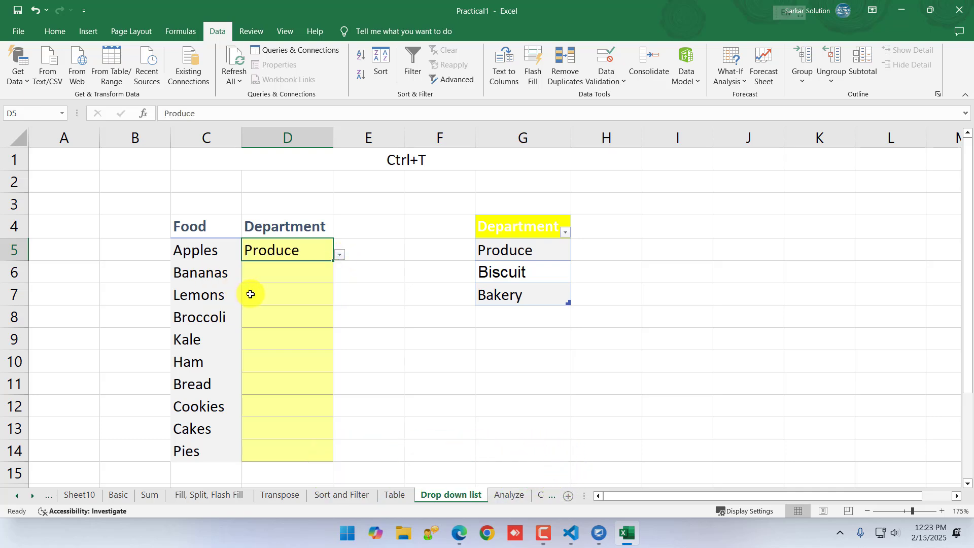
pyautogui.click(279, 277)
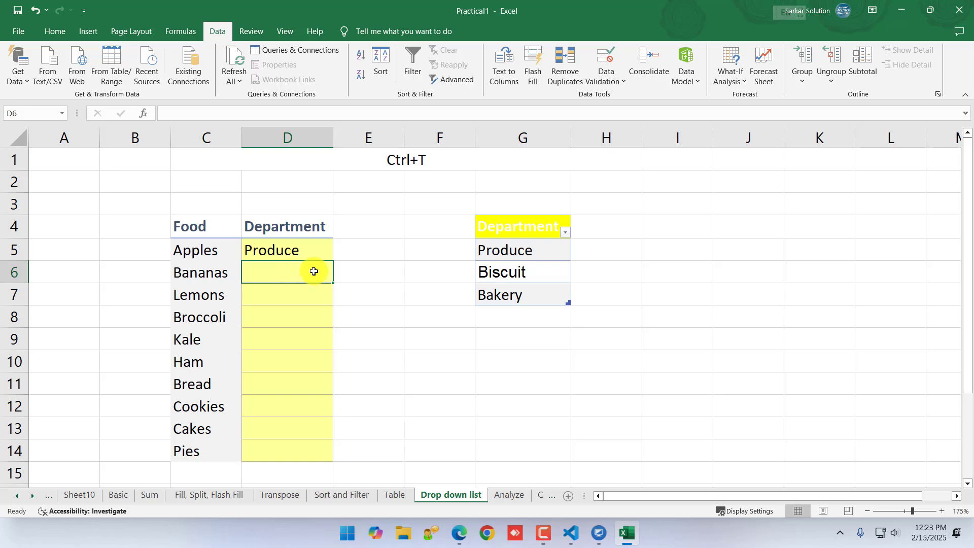
pyautogui.click(384, 278)
pyautogui.hotkey('ctrl', 'z')
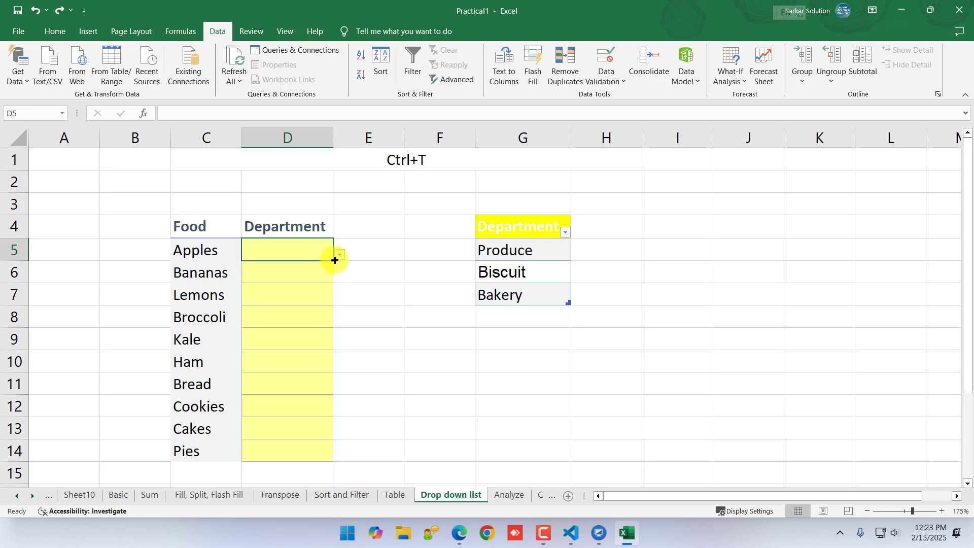
# Fill the drop-down list from D5 down through D14
pyautogui.moveTo(334, 259)
pyautogui.mouseDown()
pyautogui.moveTo(326, 452)
pyautogui.moveTo(346, 458)
pyautogui.mouseUp()
pyautogui.click(389, 405)
# Check the cells of the food list's Department column for the drop-down, including the choices offered for Broccoli in D8
pyautogui.click(303, 267)
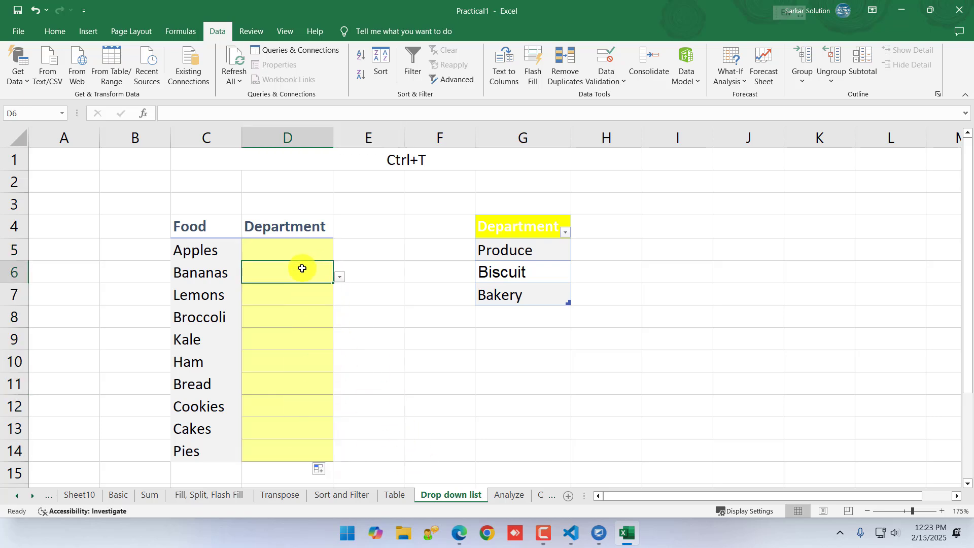
pyautogui.click(303, 290)
pyautogui.click(297, 318)
pyautogui.click(298, 338)
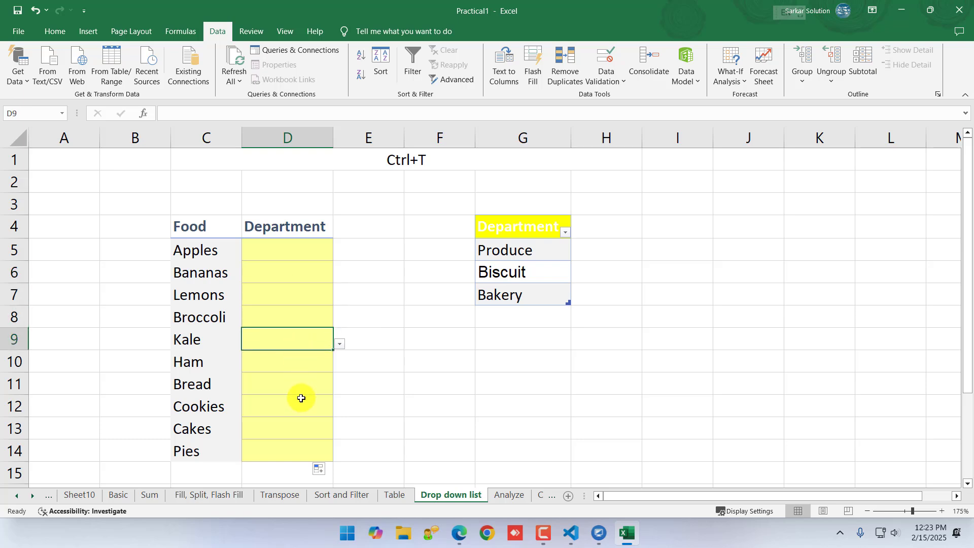
pyautogui.click(300, 403)
pyautogui.click(304, 436)
pyautogui.click(307, 450)
pyautogui.click(310, 272)
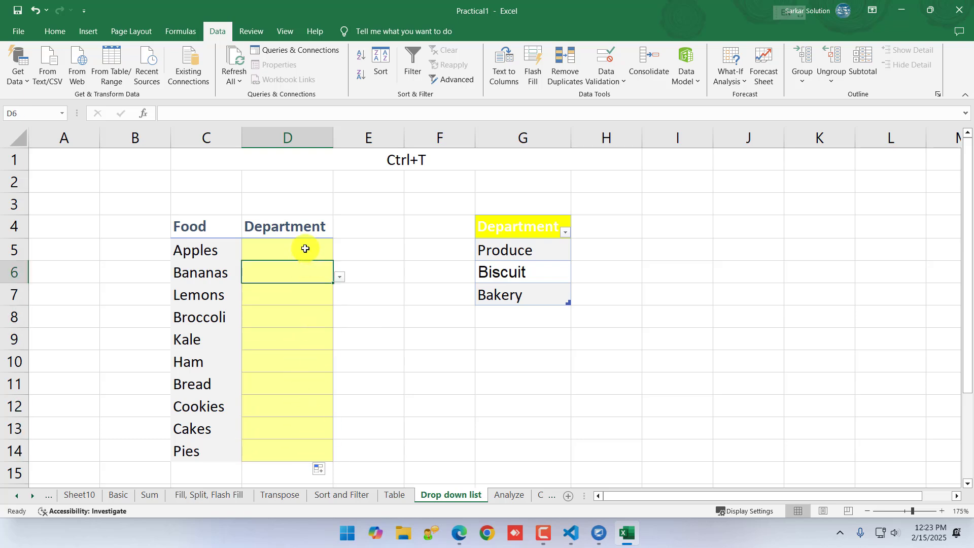
pyautogui.click(303, 284)
pyautogui.click(299, 317)
pyautogui.click(299, 362)
pyautogui.click(300, 314)
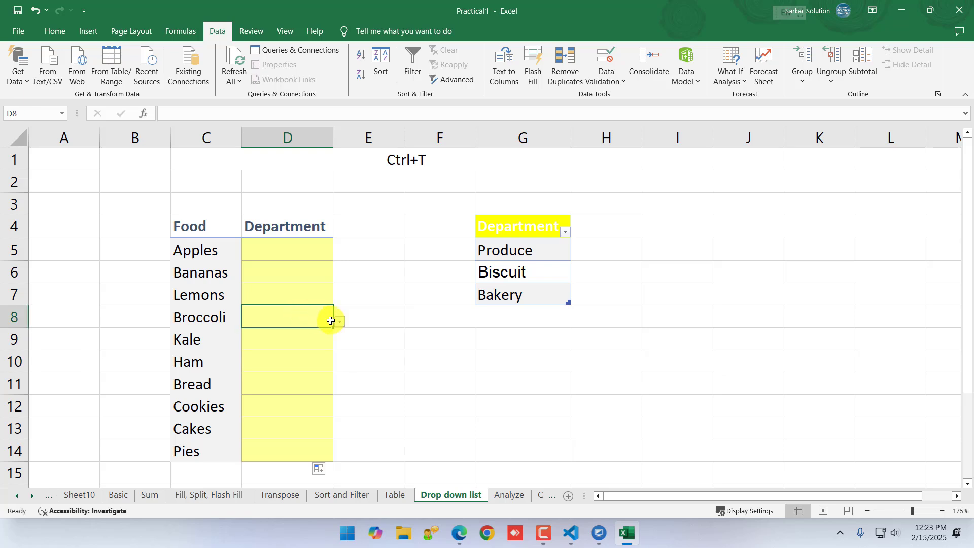
pyautogui.click(339, 322)
pyautogui.click(282, 304)
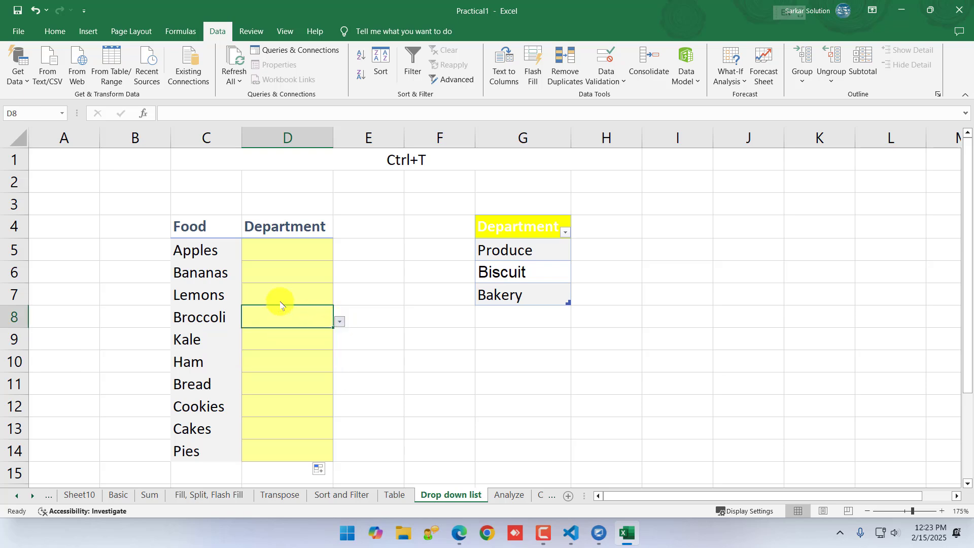
# Choose Bakery for Bread, Biscuit for Cookies and Bakery for Cakes from the drop-downs in D11:D13
pyautogui.click(282, 378)
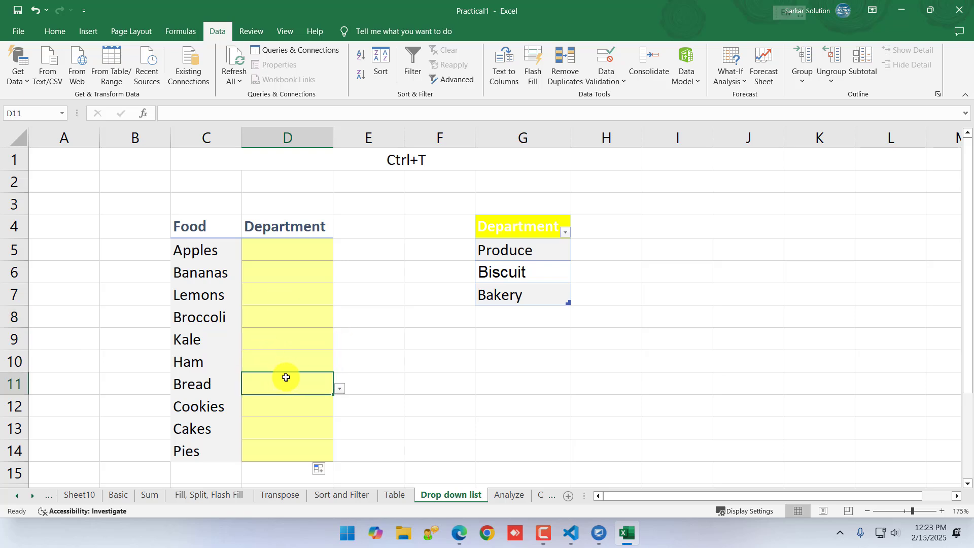
pyautogui.click(339, 389)
pyautogui.click(250, 446)
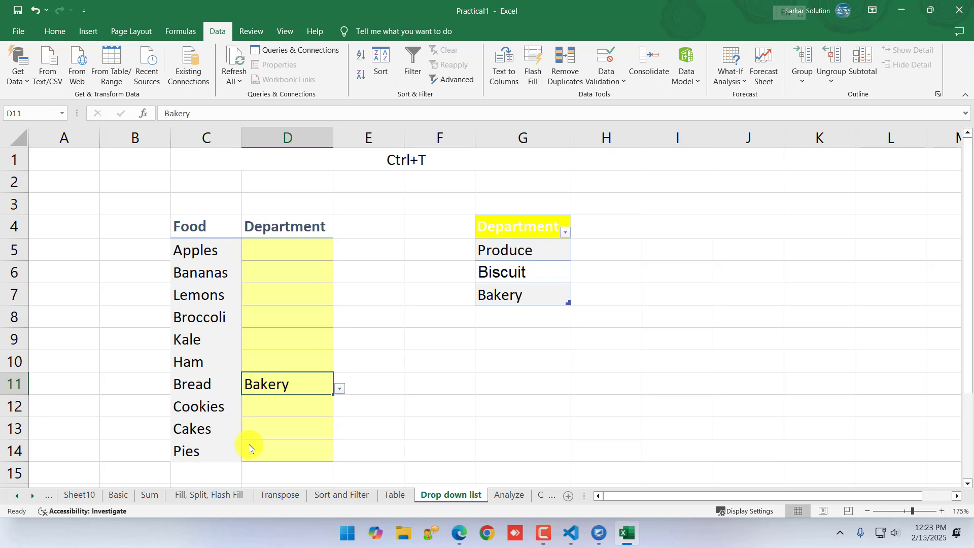
pyautogui.click(286, 405)
pyautogui.click(339, 410)
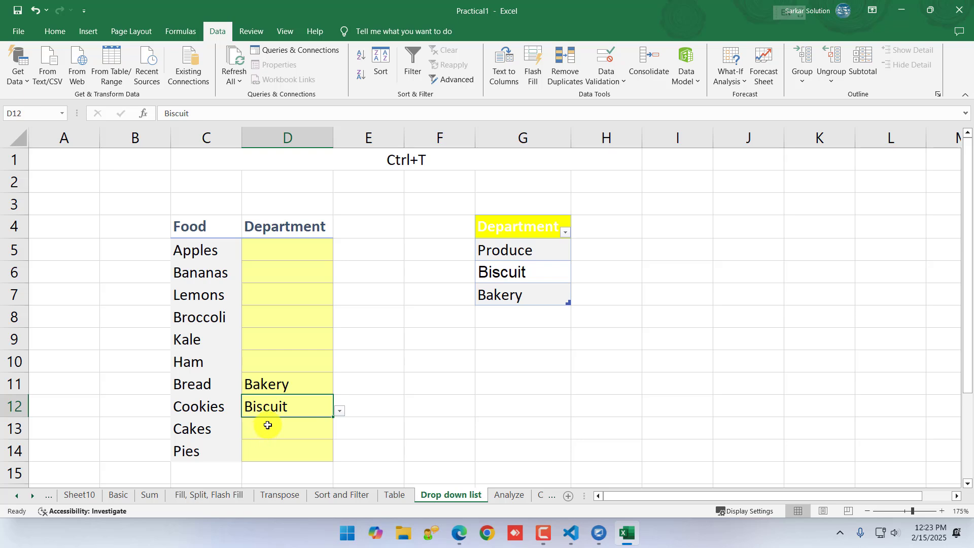
pyautogui.click(264, 428)
pyautogui.click(339, 433)
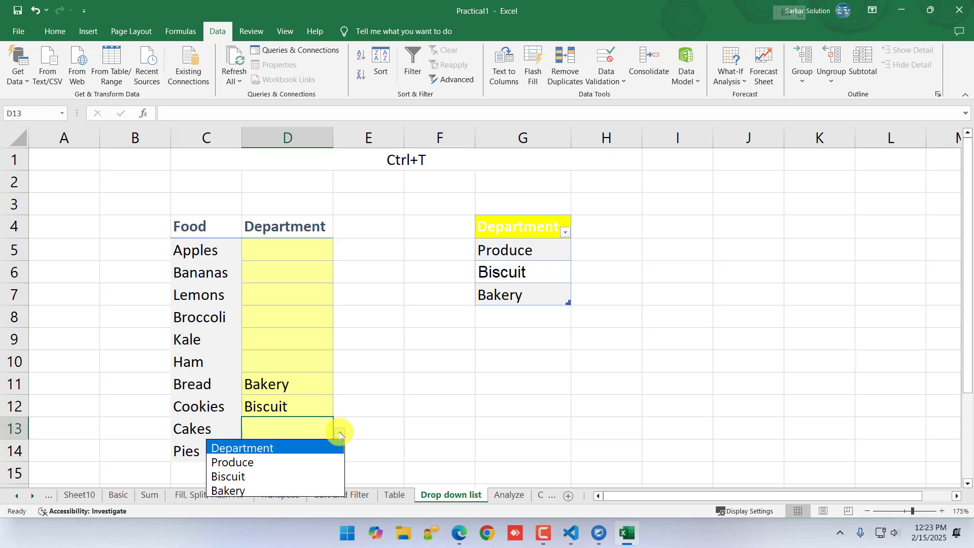
pyautogui.click(256, 491)
# Choose Produce as the department for Apples from the drop-down in D5
pyautogui.click(282, 249)
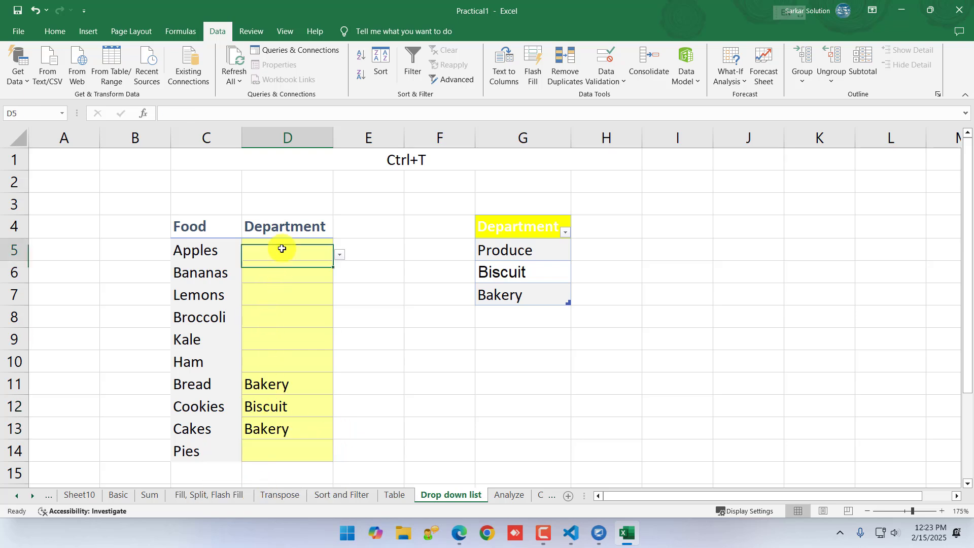
pyautogui.click(337, 252)
pyautogui.click(303, 255)
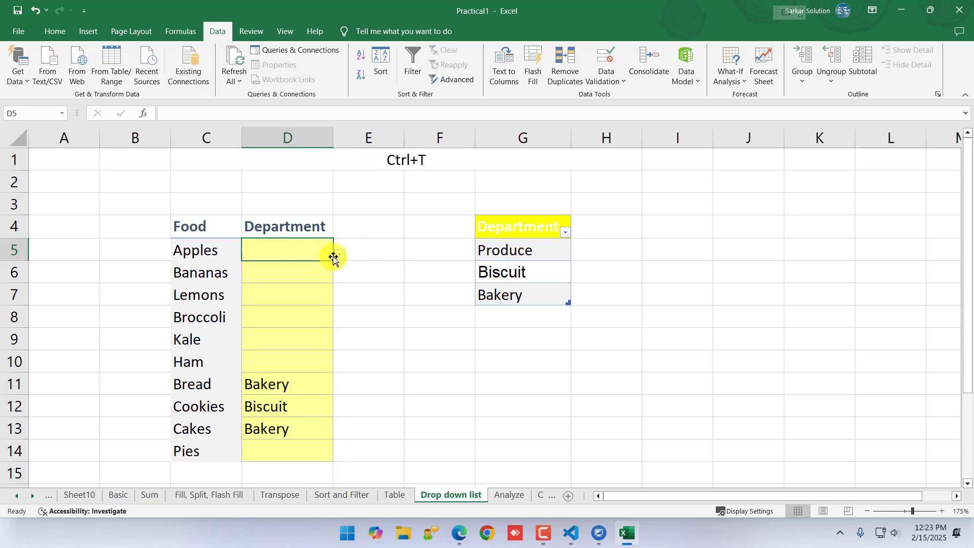
pyautogui.click(339, 254)
pyautogui.click(273, 289)
pyautogui.click(464, 333)
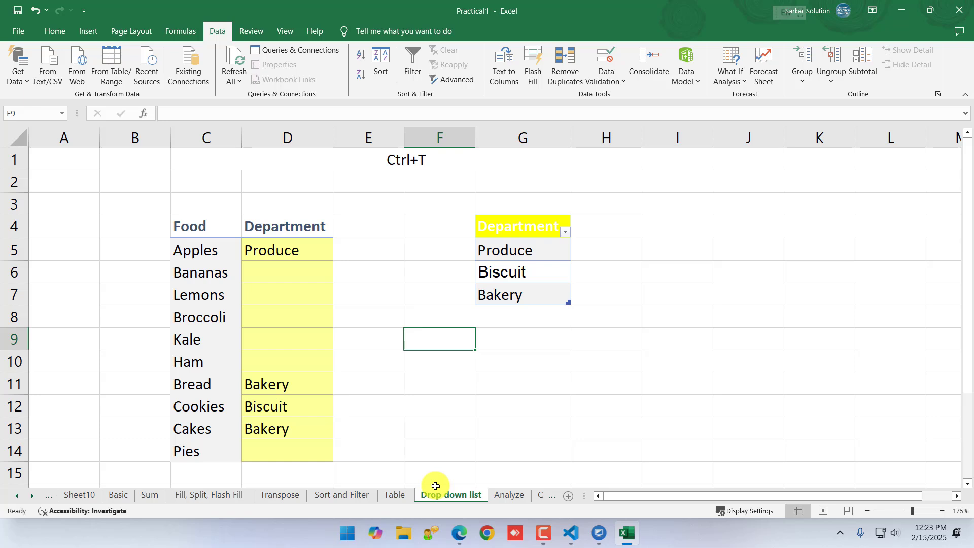
# Choose Produce as the department for Bananas from the drop-down in D6 and select the Lemons department cell
pyautogui.click(270, 248)
pyautogui.click(198, 249)
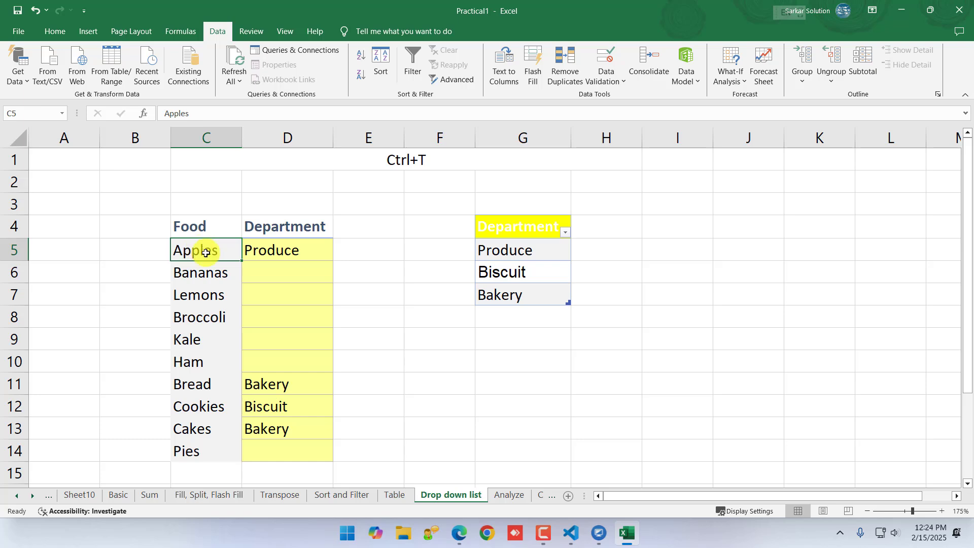
pyautogui.click(285, 276)
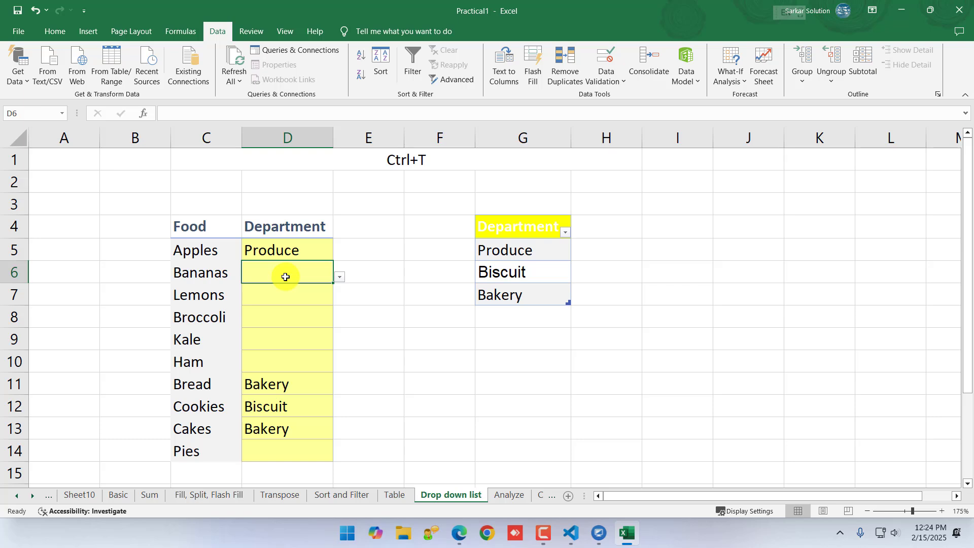
pyautogui.click(339, 277)
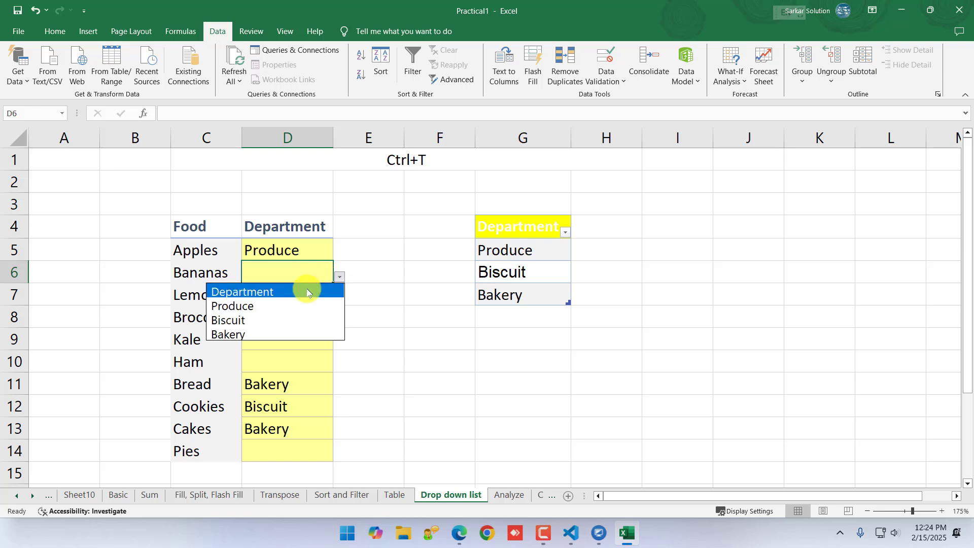
pyautogui.click(257, 306)
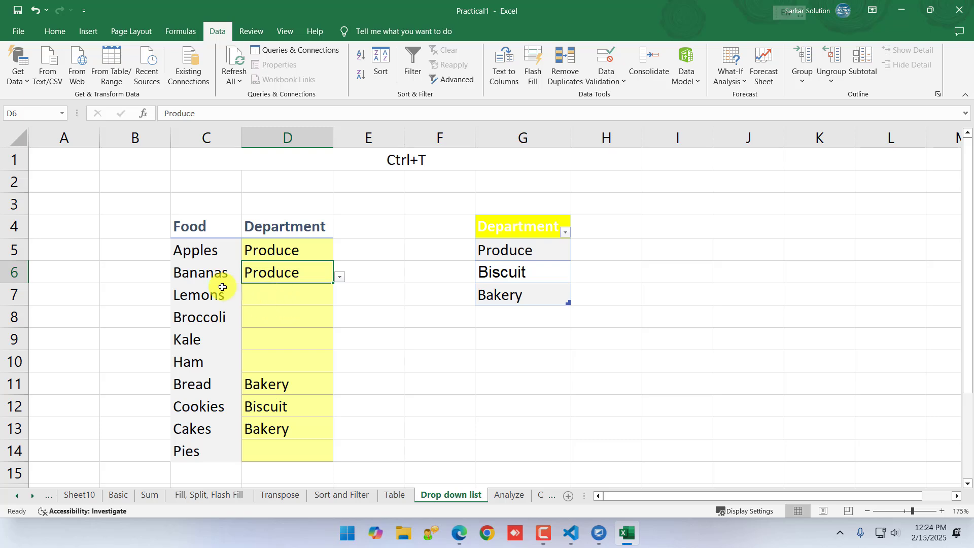
pyautogui.click(257, 293)
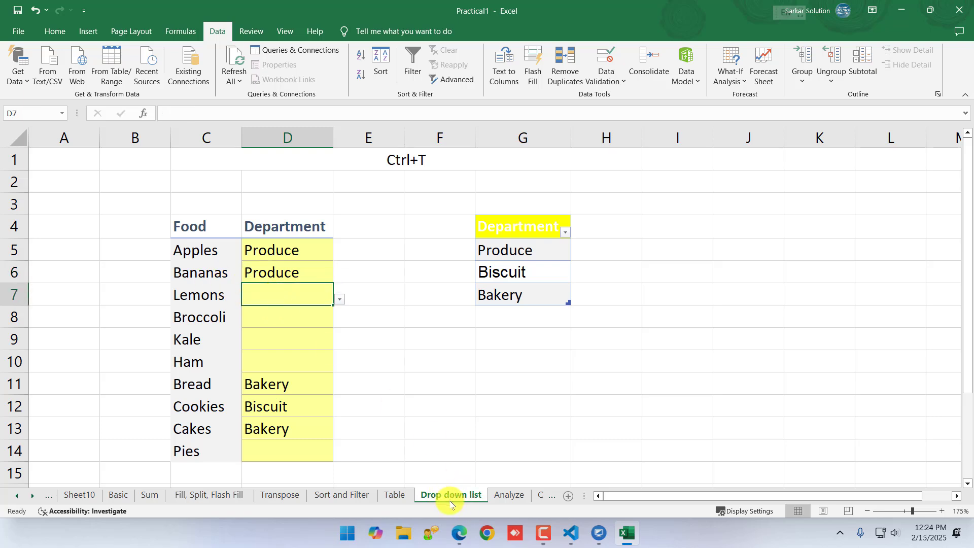
# Highlight the department table G4:G7 and examine the List validation settings and source of the Lemons department cell D7
pyautogui.click(498, 426)
pyautogui.moveTo(522, 230); pyautogui.dragTo(528, 295)
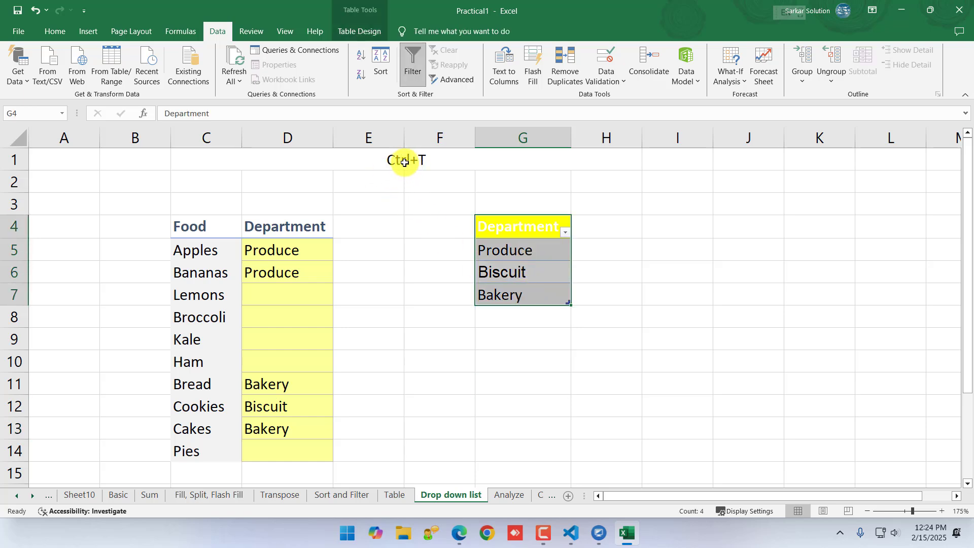
pyautogui.click(313, 248)
pyautogui.click(299, 301)
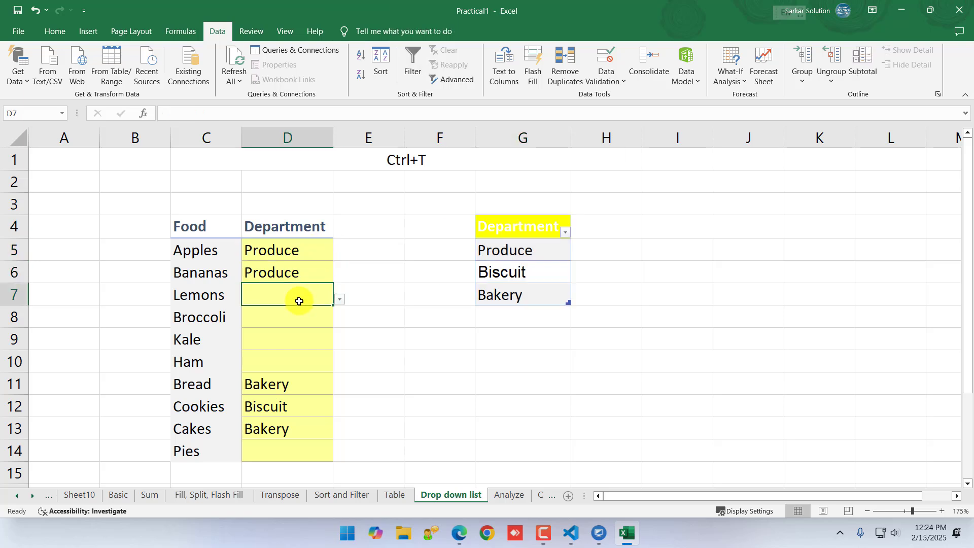
pyautogui.click(609, 79)
pyautogui.click(612, 92)
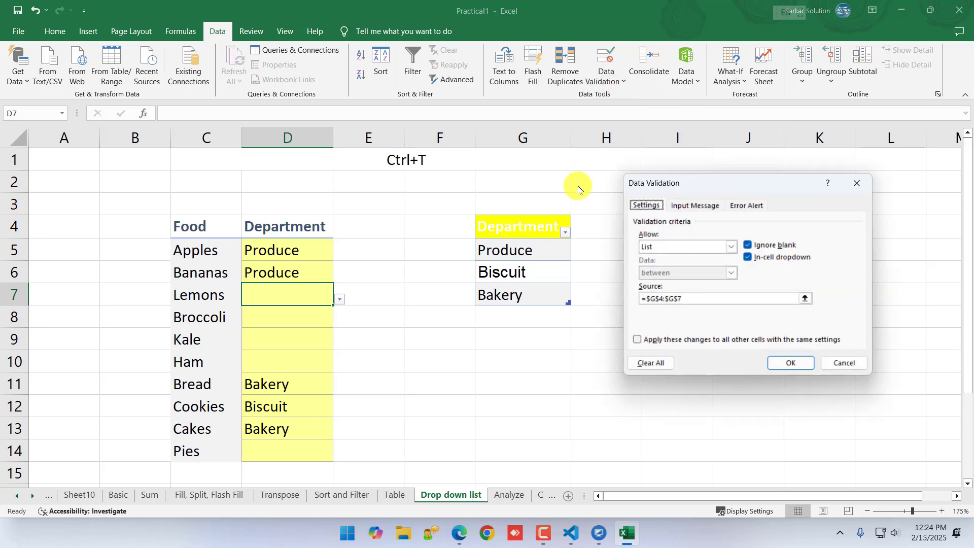
pyautogui.click(721, 248)
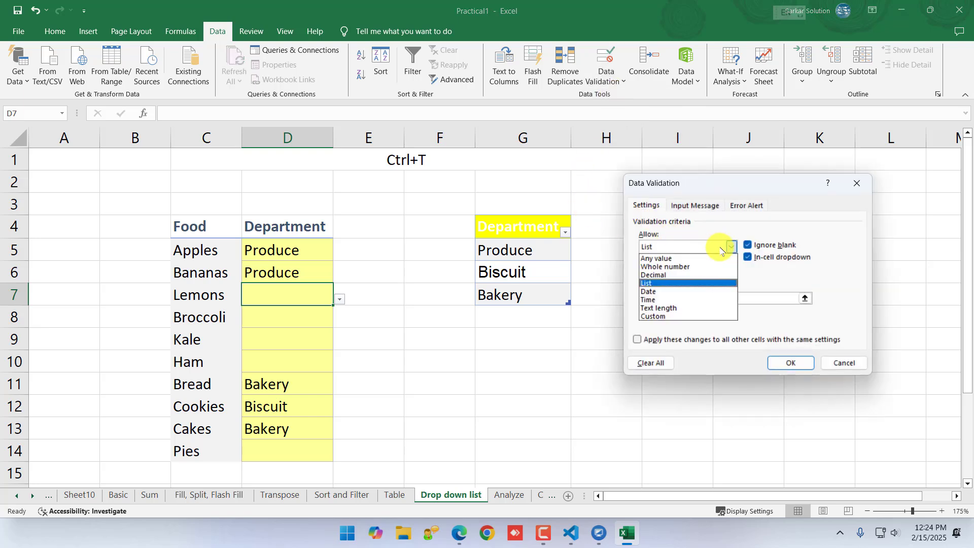
pyautogui.click(655, 282)
pyautogui.click(698, 302)
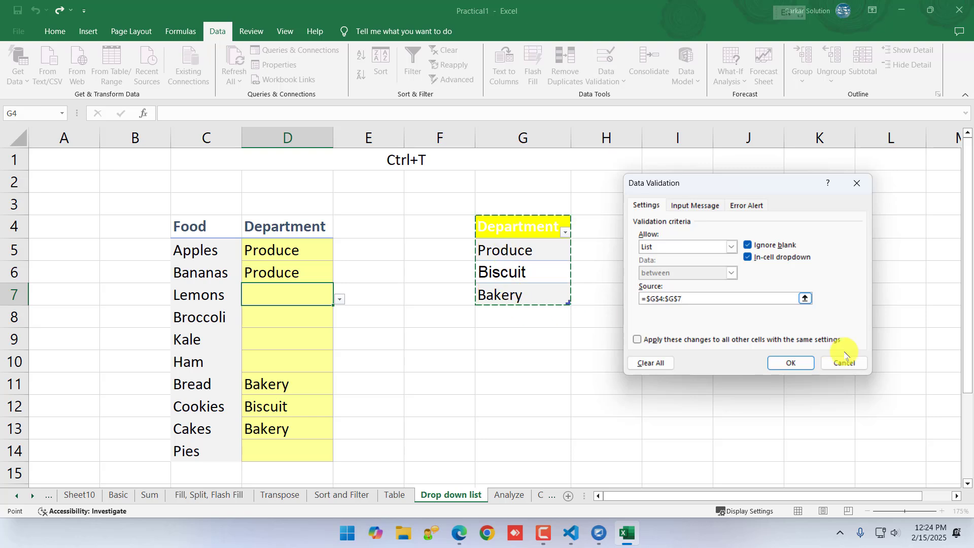
pyautogui.click(801, 366)
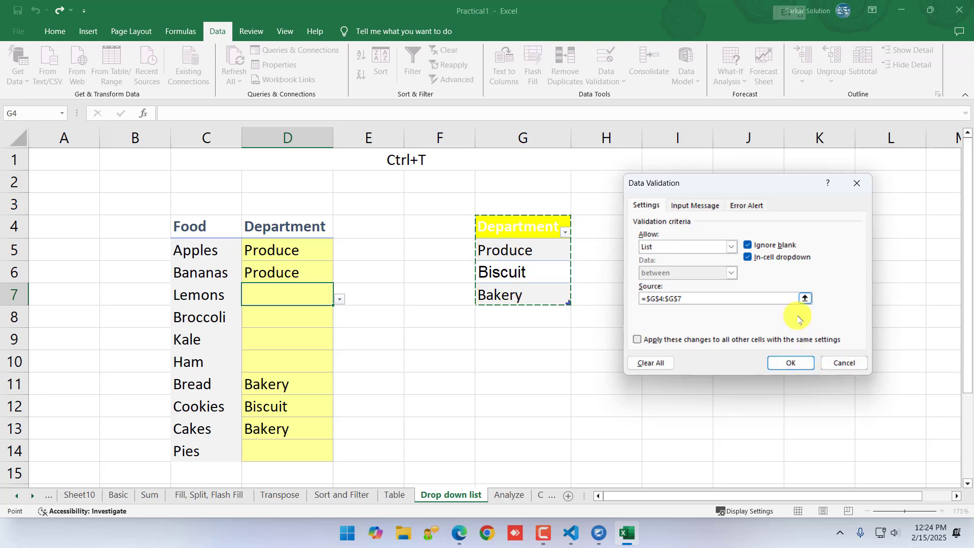
# Try re-entering G4:G7 as the list source for D7, then leave the validation settings without applying them
pyautogui.moveTo(770, 297); pyautogui.dragTo(661, 298)
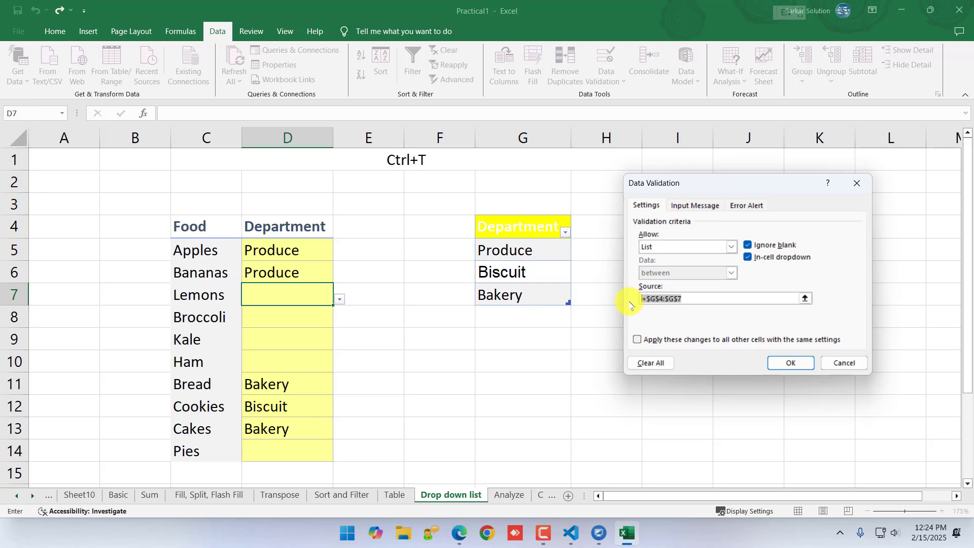
pyautogui.press('BackSpace')
pyautogui.moveTo(523, 227); pyautogui.dragTo(534, 301)
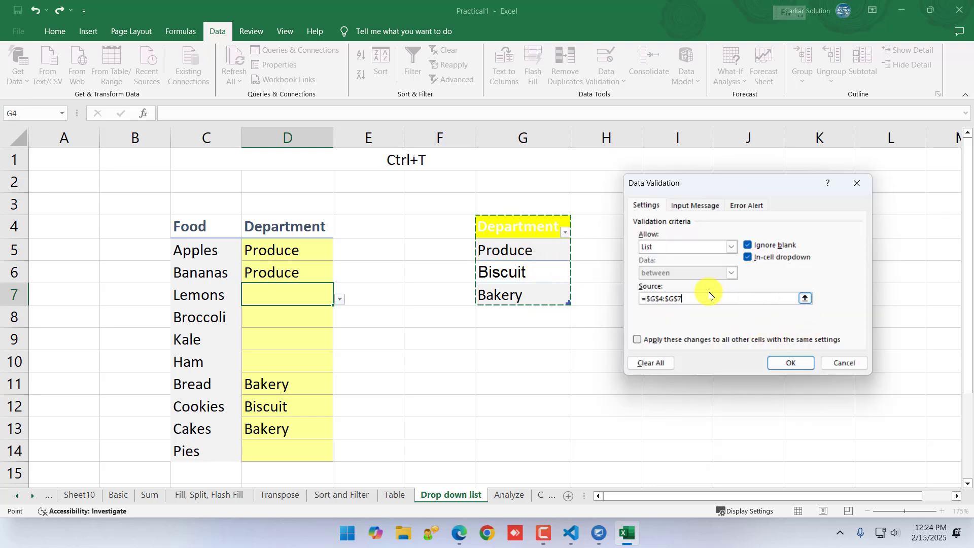
pyautogui.click(795, 363)
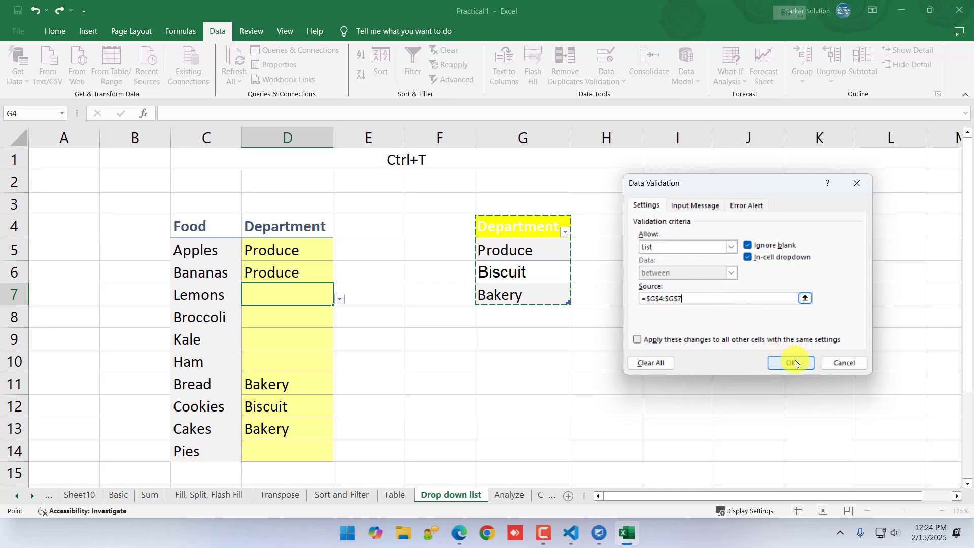
pyautogui.click(831, 363)
pyautogui.click(556, 381)
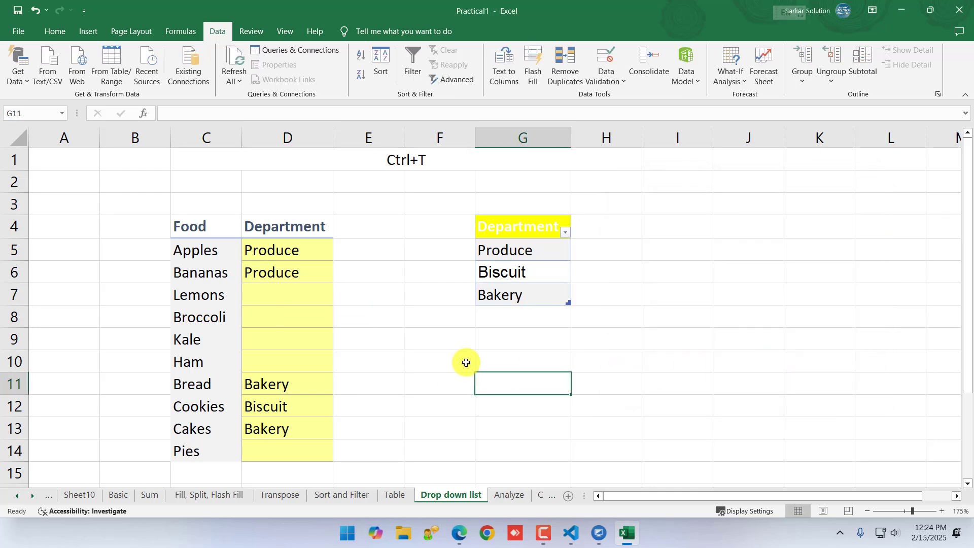
# On the Analyze sheet, select the department sales range C8:G16 and show its Quick Analysis chart options
pyautogui.click(510, 495)
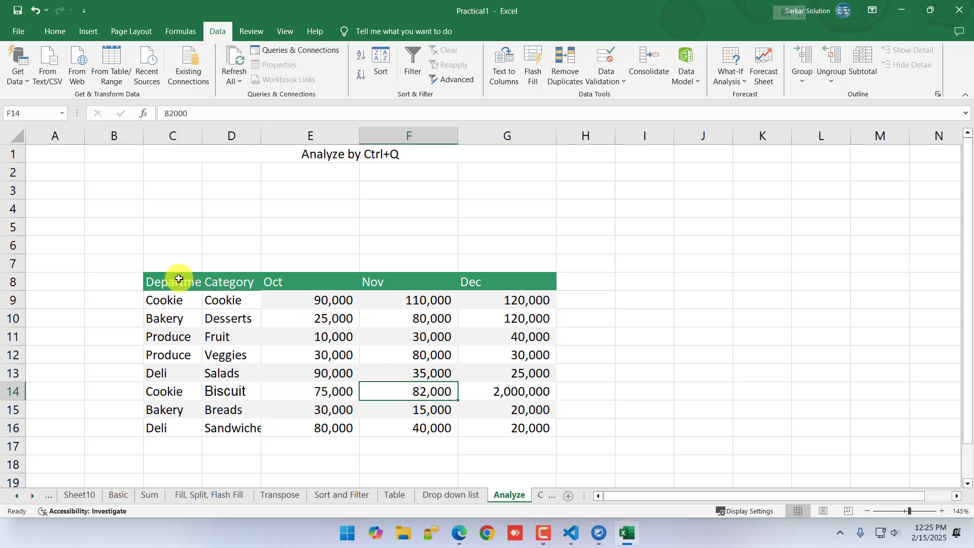
pyautogui.moveTo(178, 274); pyautogui.dragTo(495, 426)
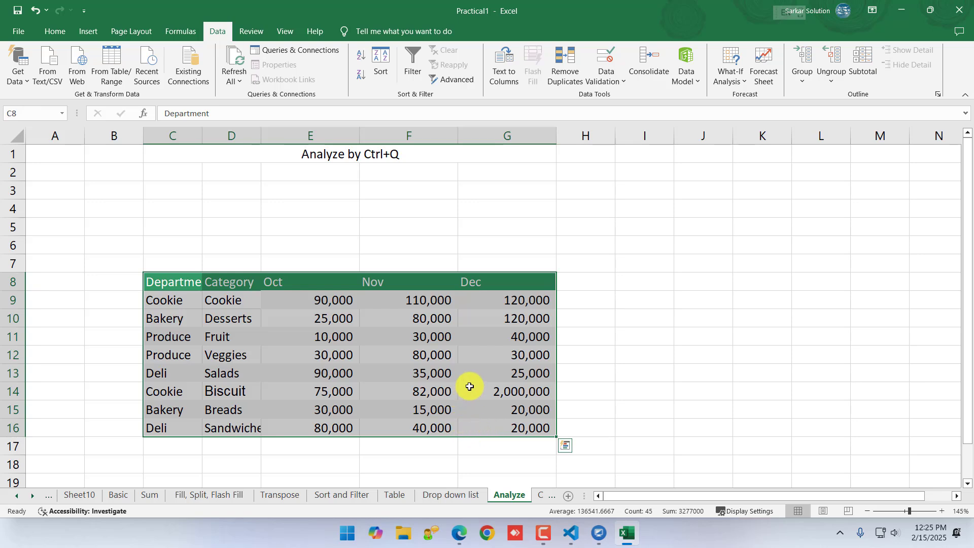
pyautogui.hotkey('ctrl', 'q')
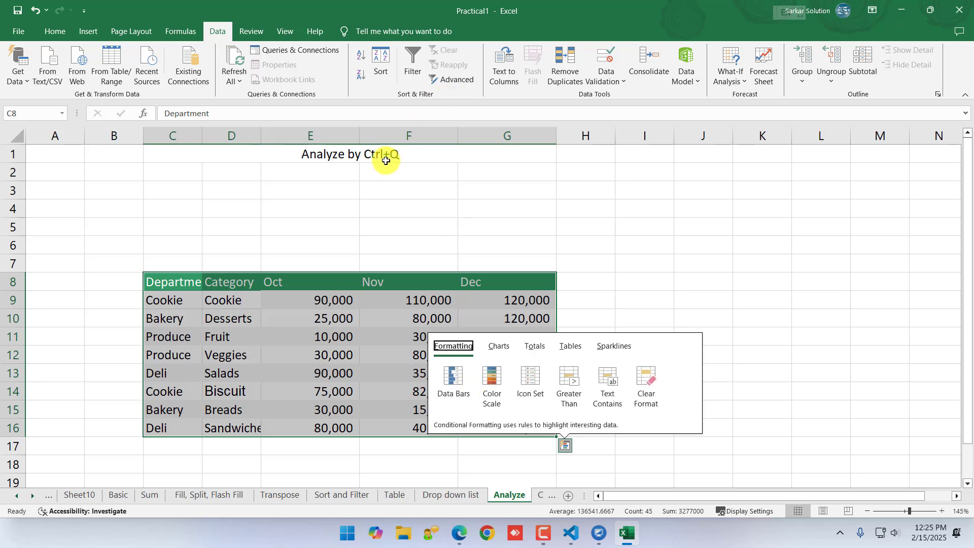
pyautogui.click(180, 287)
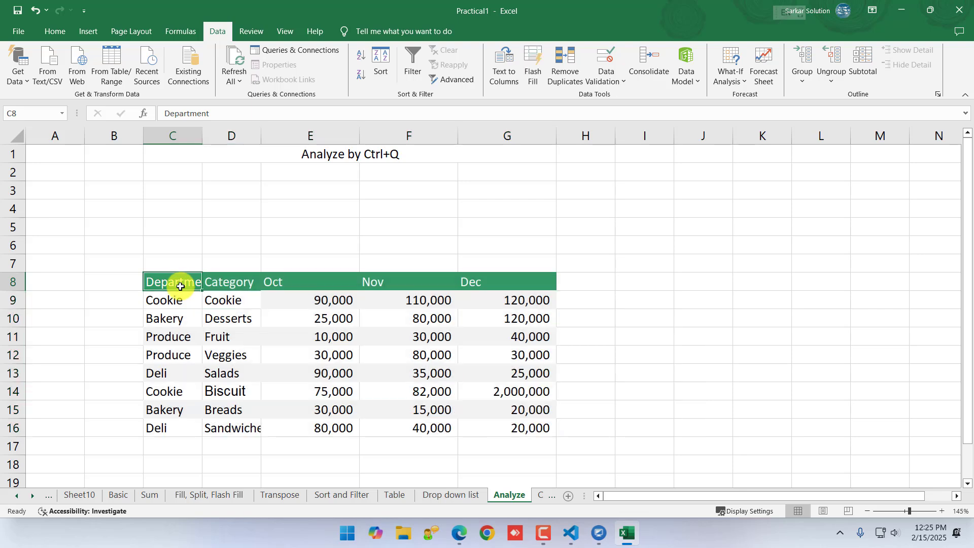
pyautogui.moveTo(180, 286); pyautogui.dragTo(516, 435)
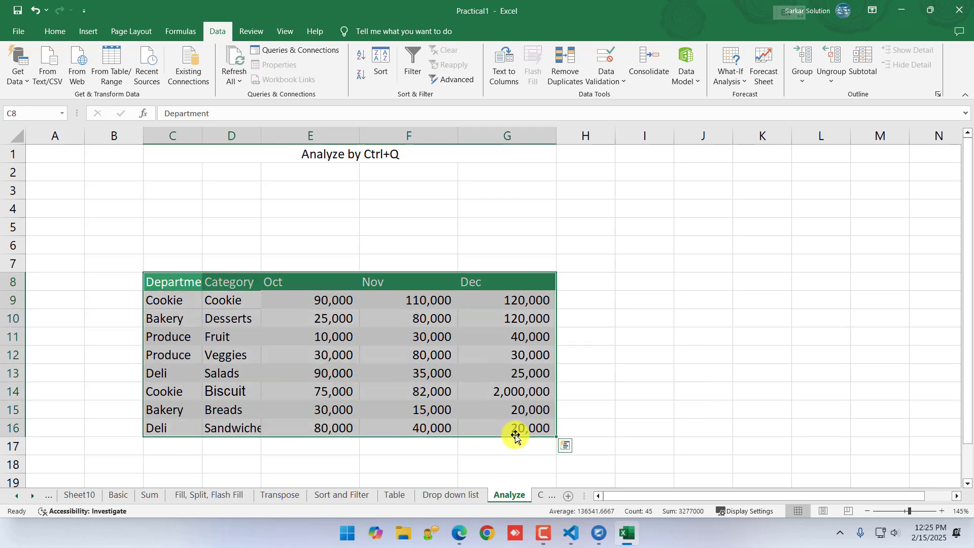
pyautogui.hotkey('ctrl', 'q')
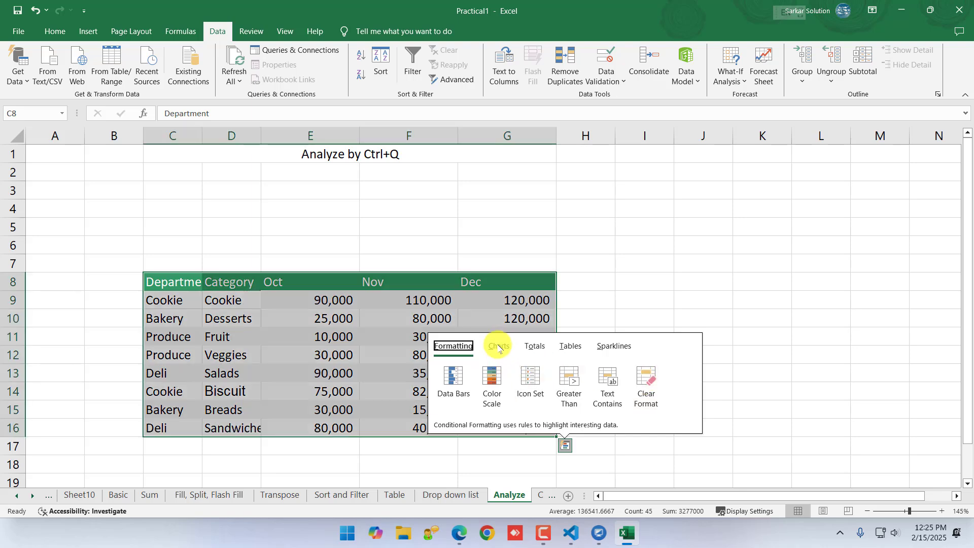
pyautogui.click(498, 347)
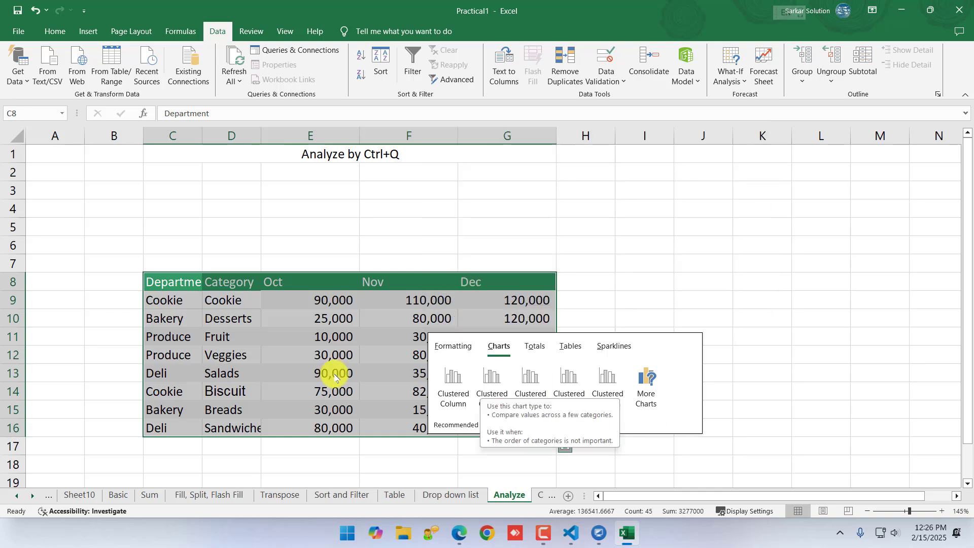
# Insert the recommended clustered column chart "Sum of Nov by Department" from the selected sales range
pyautogui.click(85, 30)
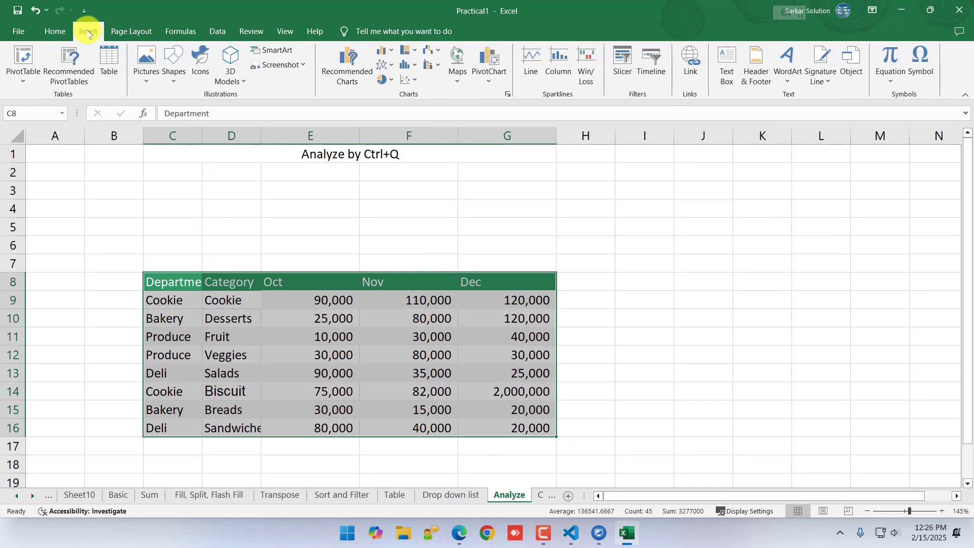
pyautogui.click(348, 76)
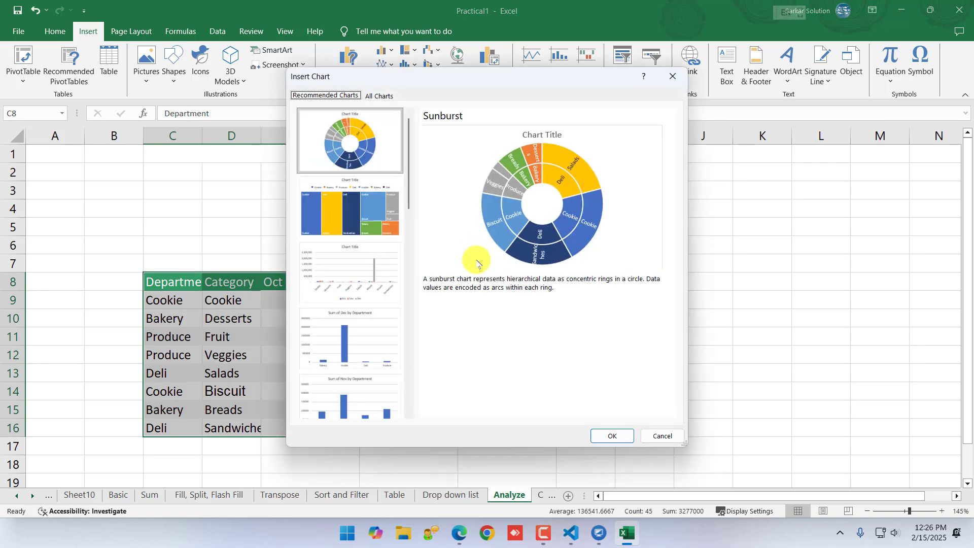
pyautogui.click(348, 206)
pyautogui.click(348, 358)
pyautogui.click(339, 401)
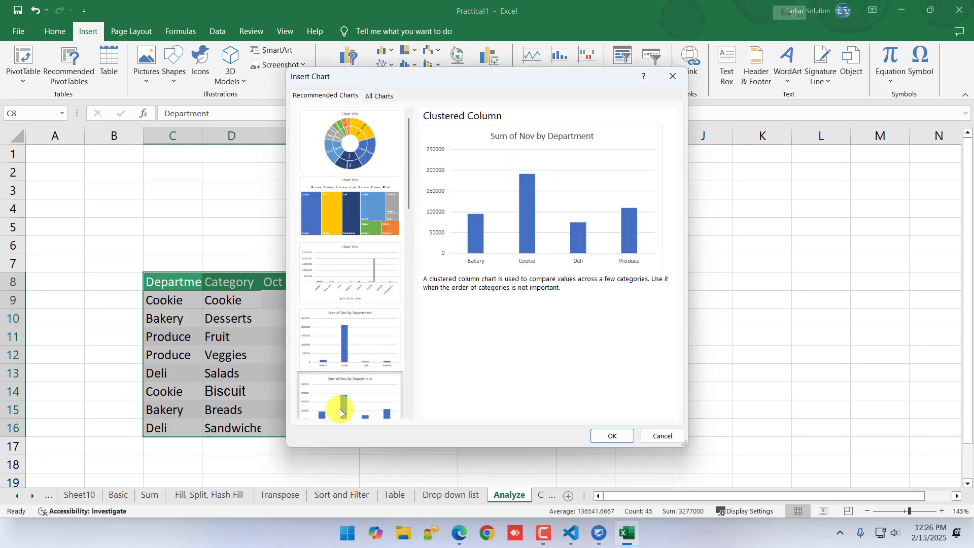
pyautogui.click(614, 436)
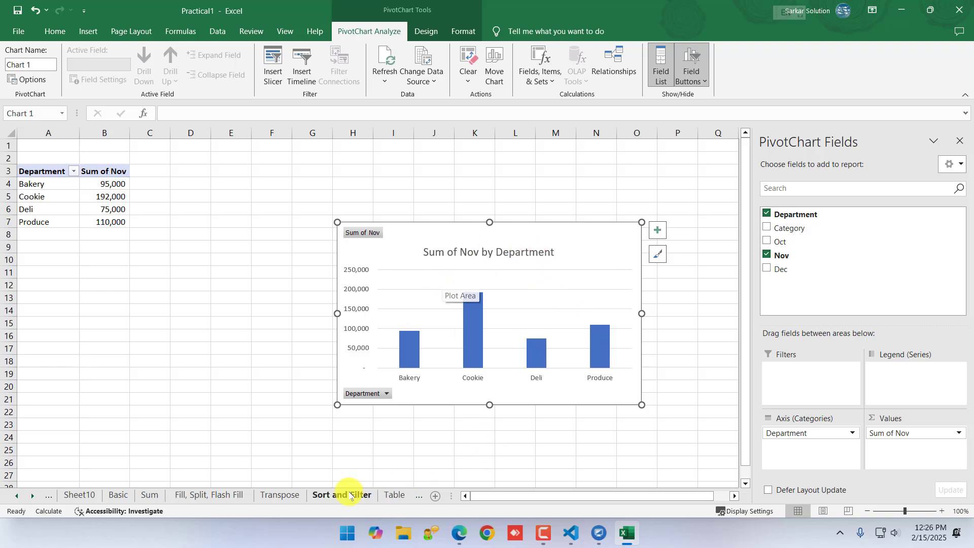
# Return to the Analyze sheet, reselect C8:G16 and preview the charts suggested by Quick Analysis
pyautogui.click(389, 495)
pyautogui.click(459, 494)
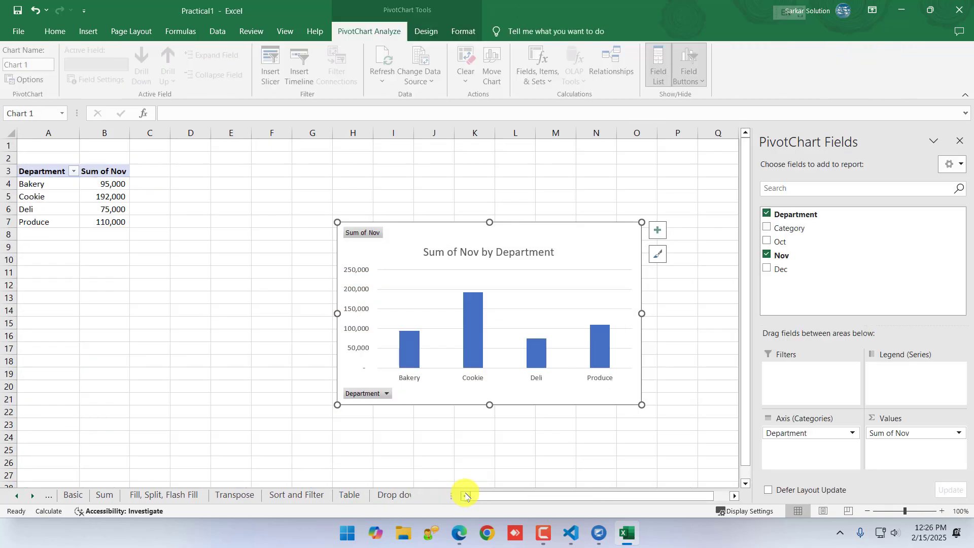
pyautogui.click(414, 494)
pyautogui.click(469, 495)
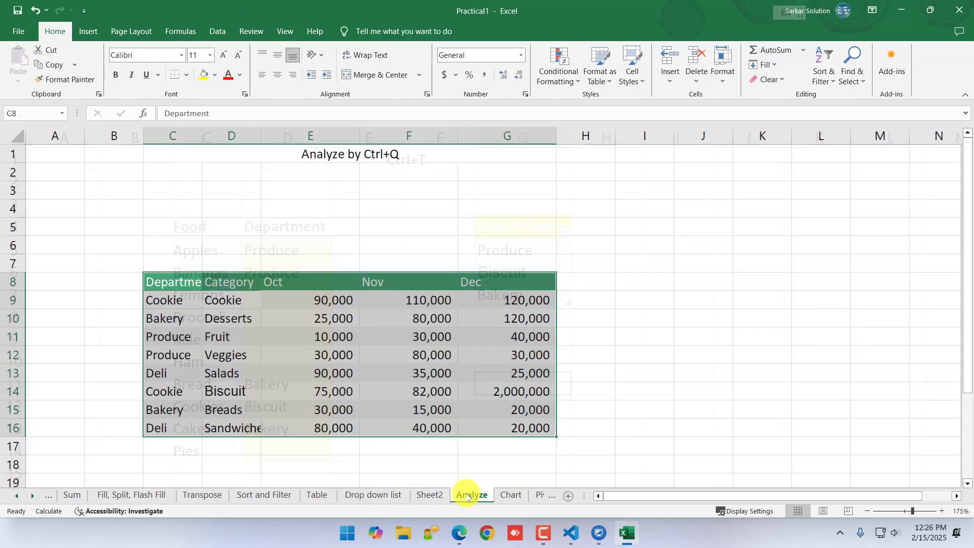
pyautogui.moveTo(176, 285); pyautogui.dragTo(498, 428)
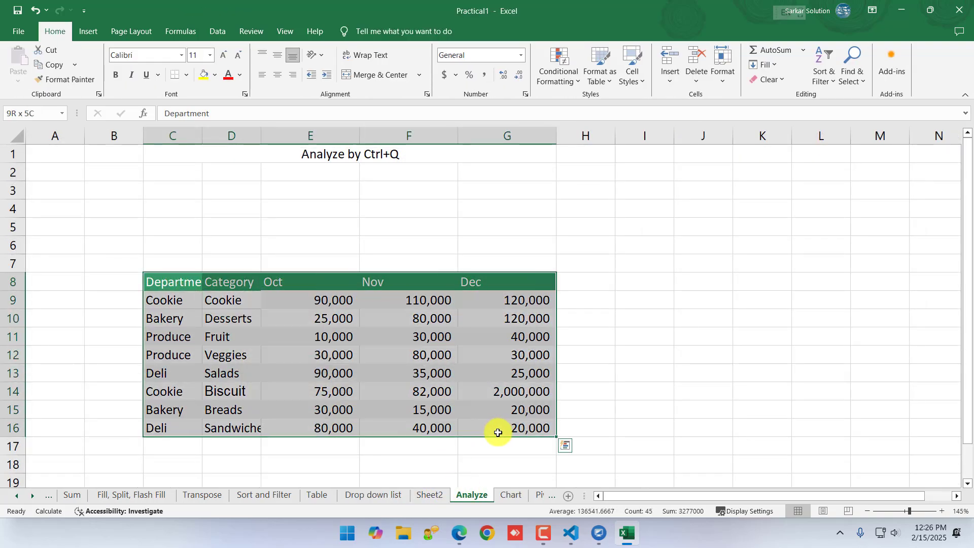
pyautogui.hotkey('ctrl', 'q')
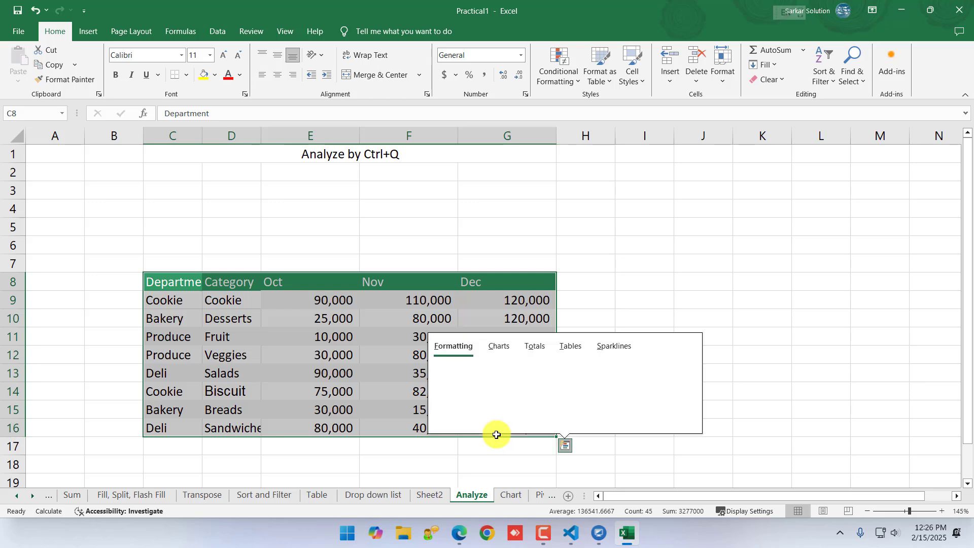
pyautogui.click(499, 348)
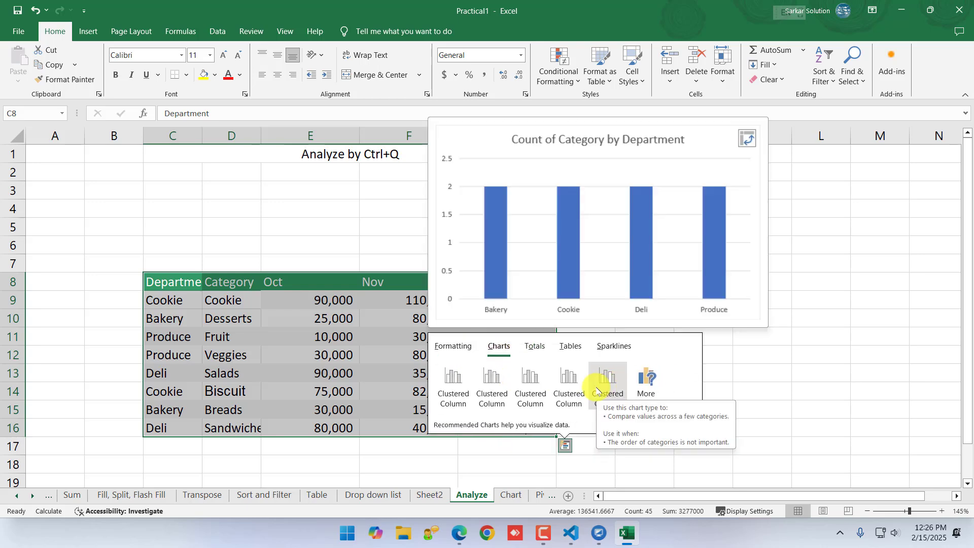
# Try adding a Sum column of row totals in column H with Quick Analysis, then undo it
pyautogui.click(535, 347)
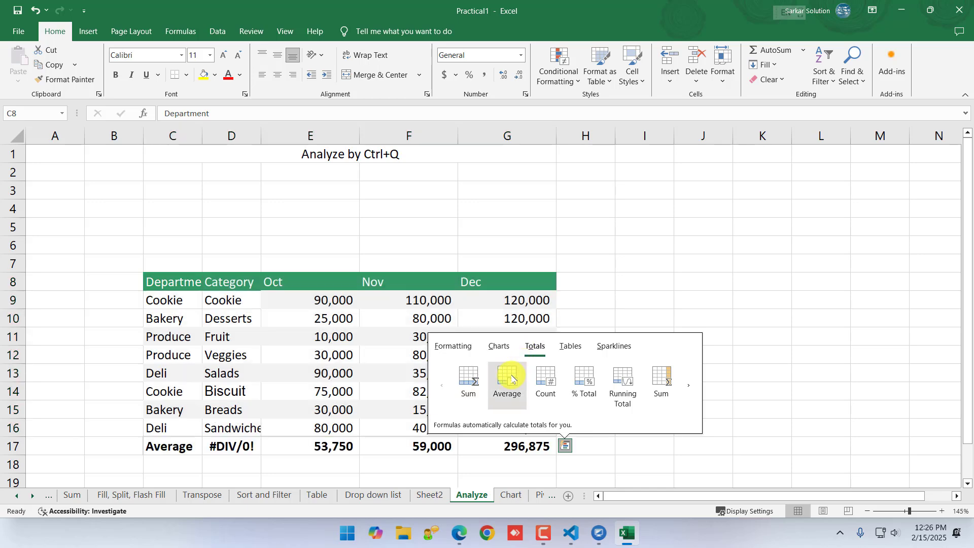
pyautogui.click(661, 384)
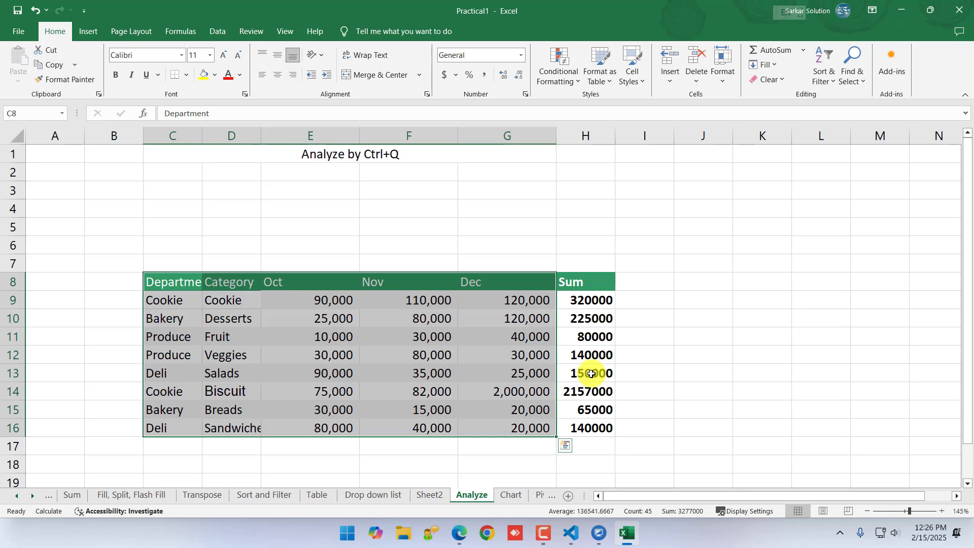
pyautogui.hotkey('ctrl', 'z')
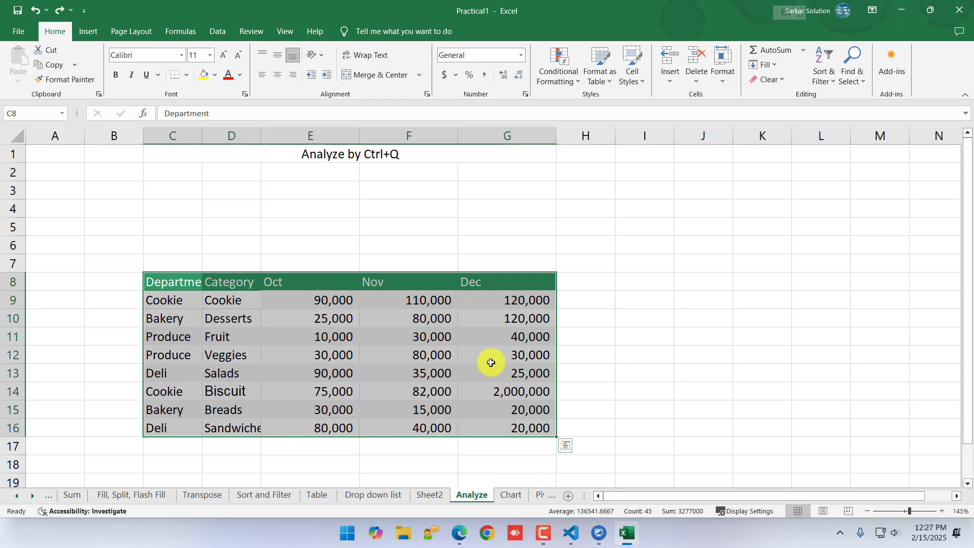
# Reopen Quick Analysis for C8:G16 and look through its totals options and suggested tables and PivotTables
pyautogui.hotkey('ctrl', 'q')
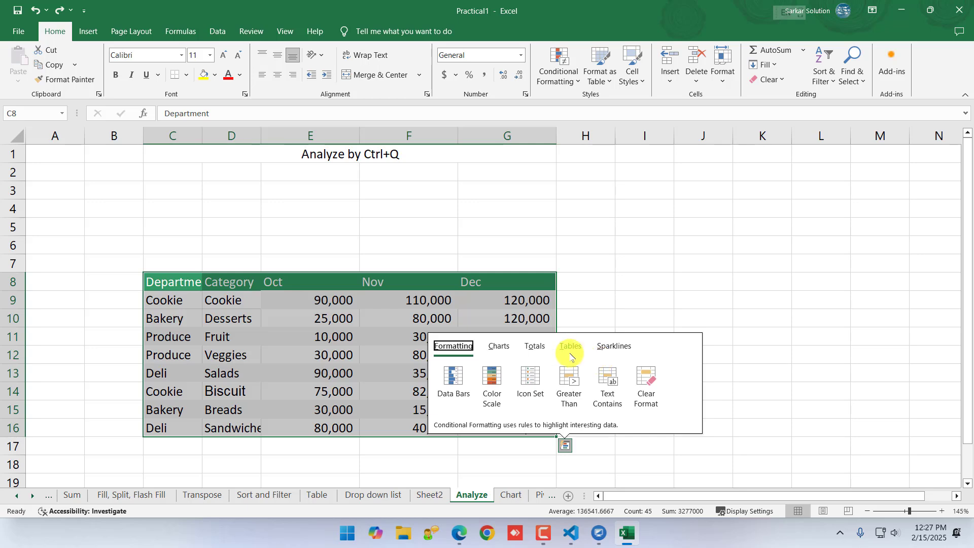
pyautogui.click(534, 346)
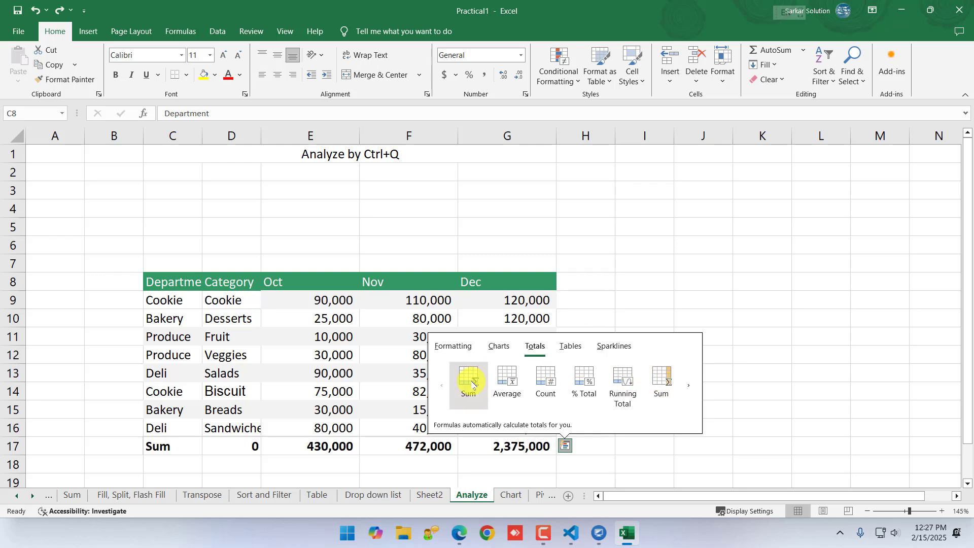
pyautogui.click(688, 387)
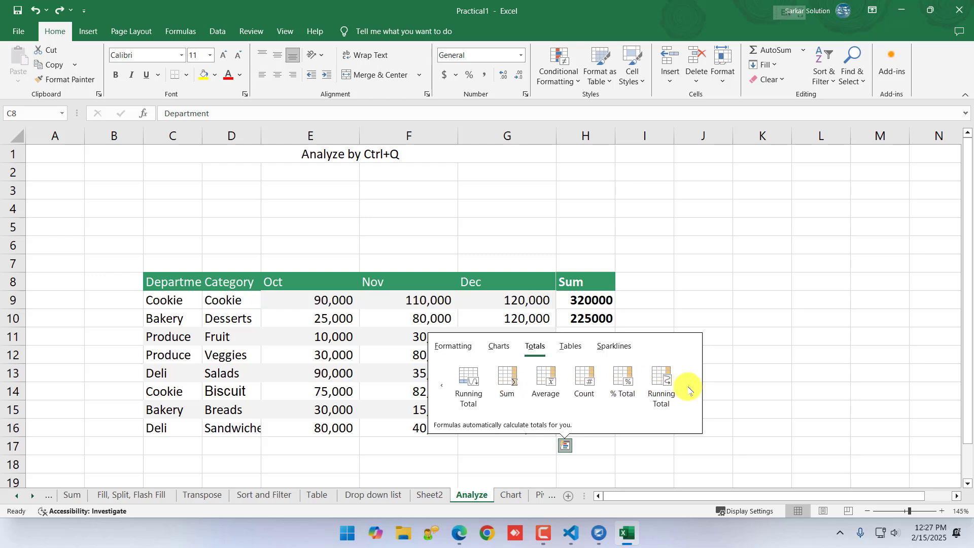
pyautogui.click(443, 385)
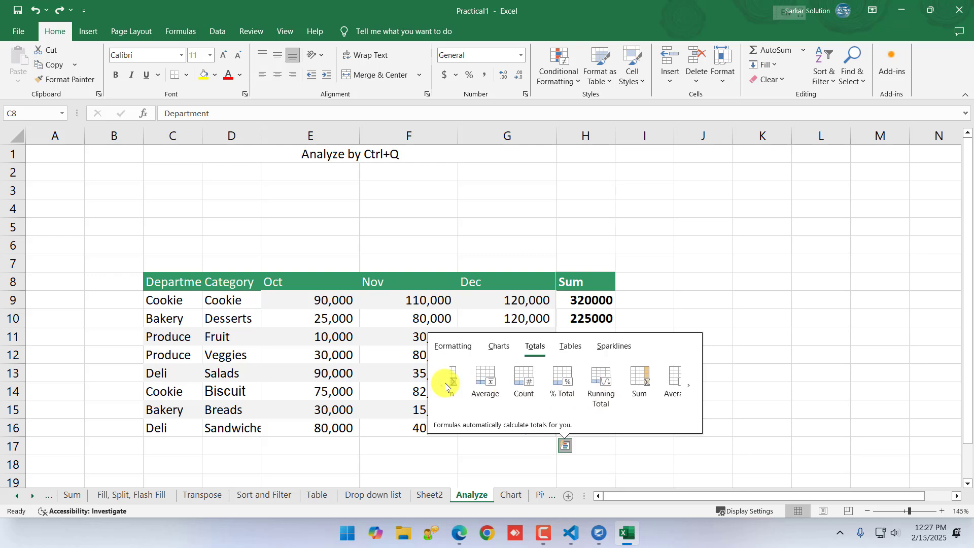
pyautogui.click(569, 345)
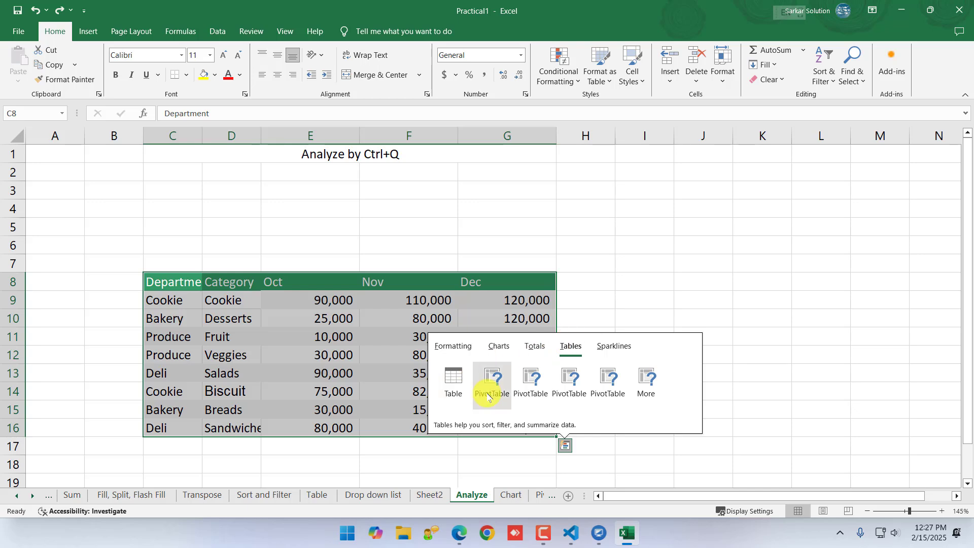
pyautogui.moveTo(488, 397)
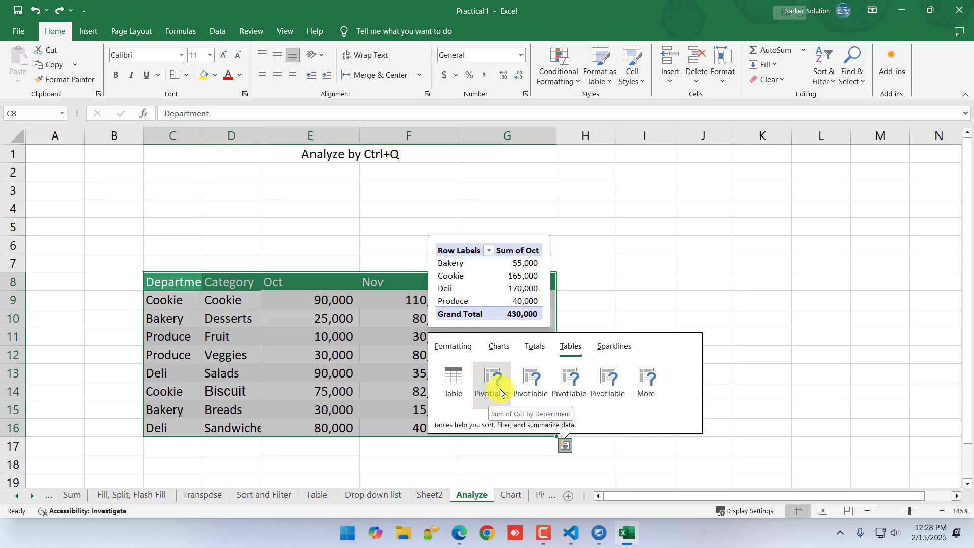
# Reselect C8:G16 on the Analyze sheet and insert a PivotTable from it on a new worksheet
pyautogui.click(350, 357)
pyautogui.moveTo(195, 287); pyautogui.dragTo(537, 423)
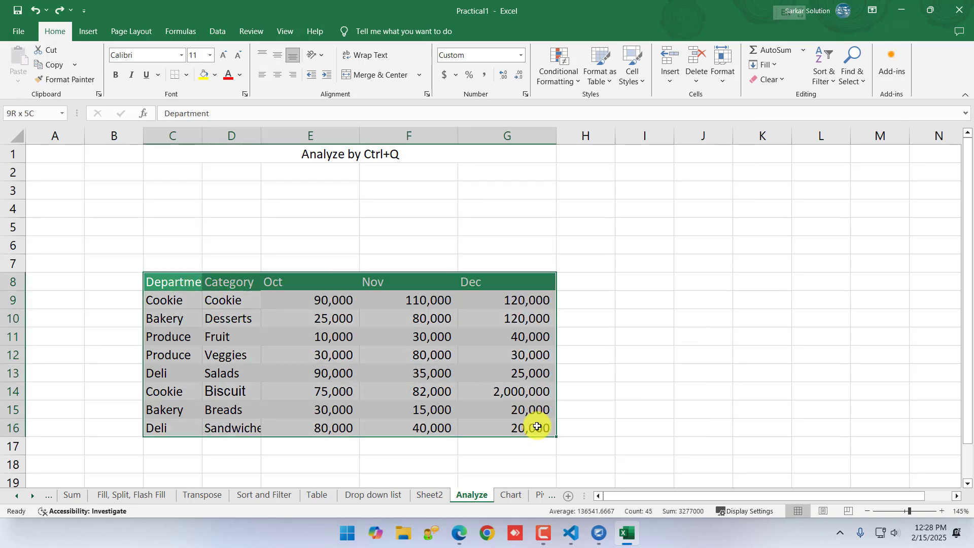
pyautogui.click(89, 31)
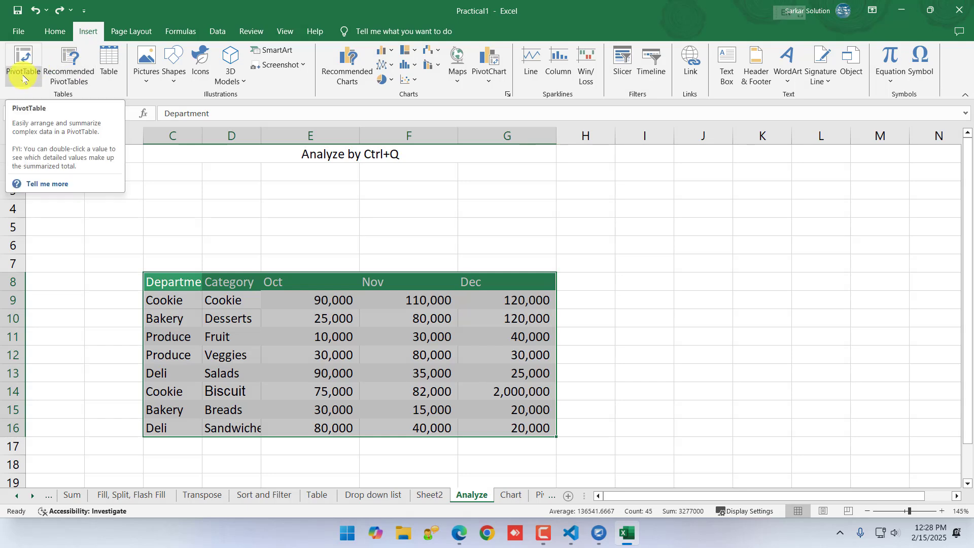
pyautogui.click(22, 56)
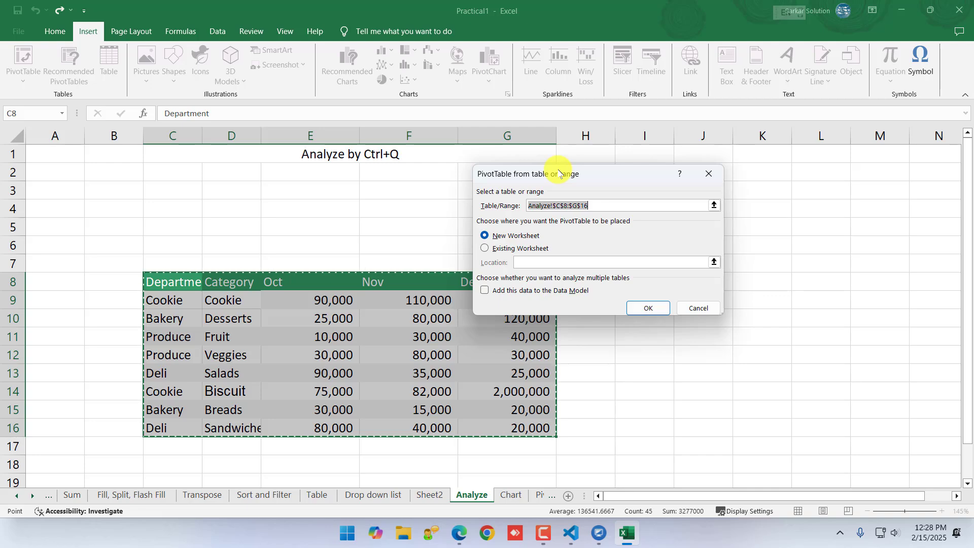
pyautogui.click(650, 309)
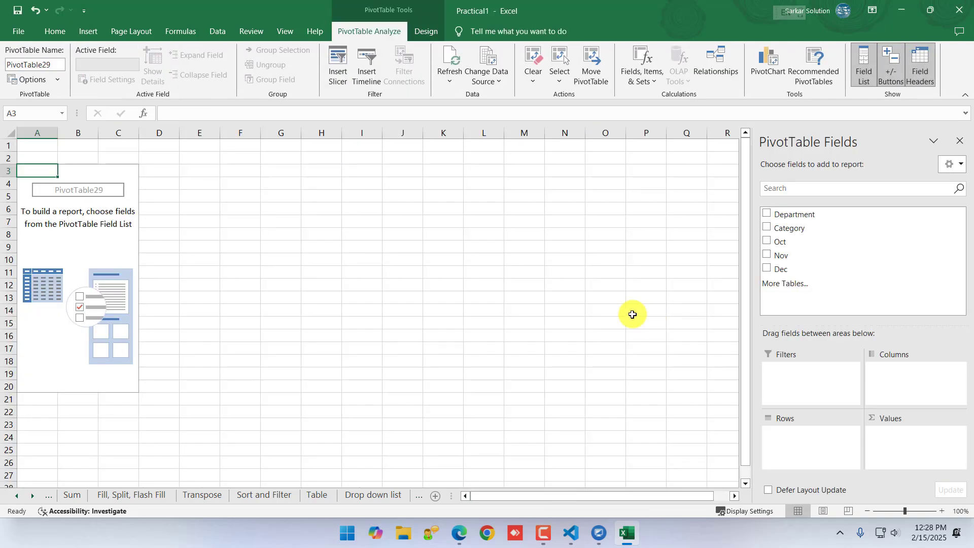
# Look through the neighbouring sheets, including Sheet2 and Analyze, and return to the empty PivotTable on Sheet3
pyautogui.click(369, 496)
pyautogui.click(434, 494)
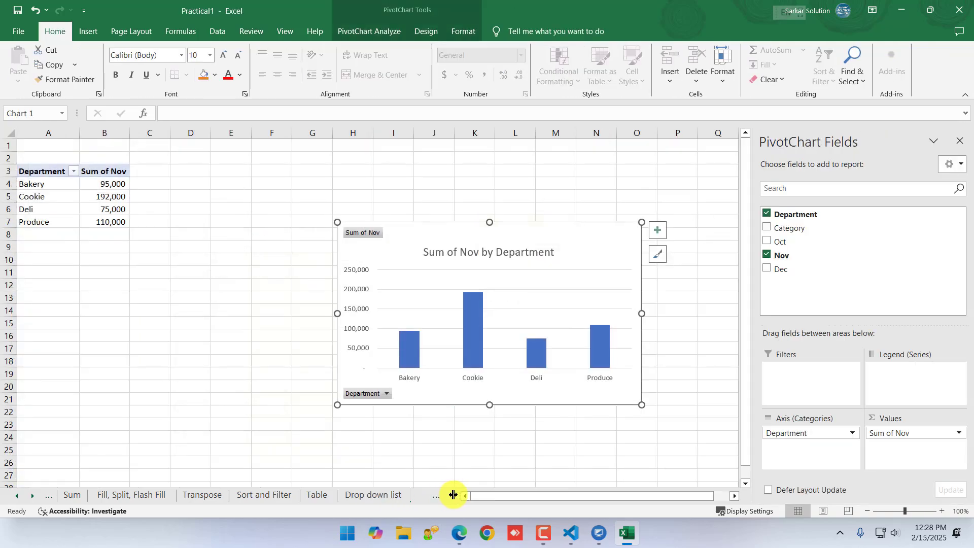
pyautogui.click(416, 497)
pyautogui.click(415, 498)
pyautogui.click(410, 498)
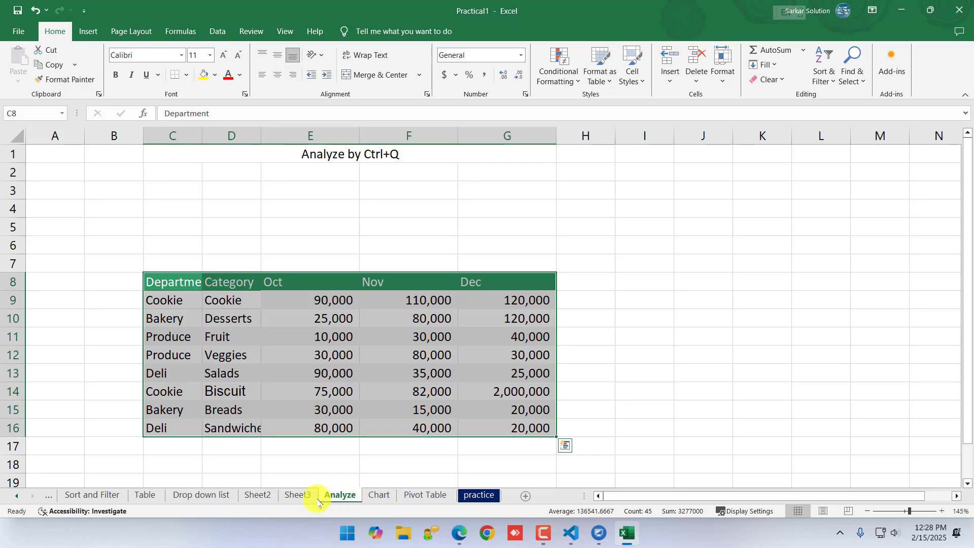
pyautogui.click(300, 497)
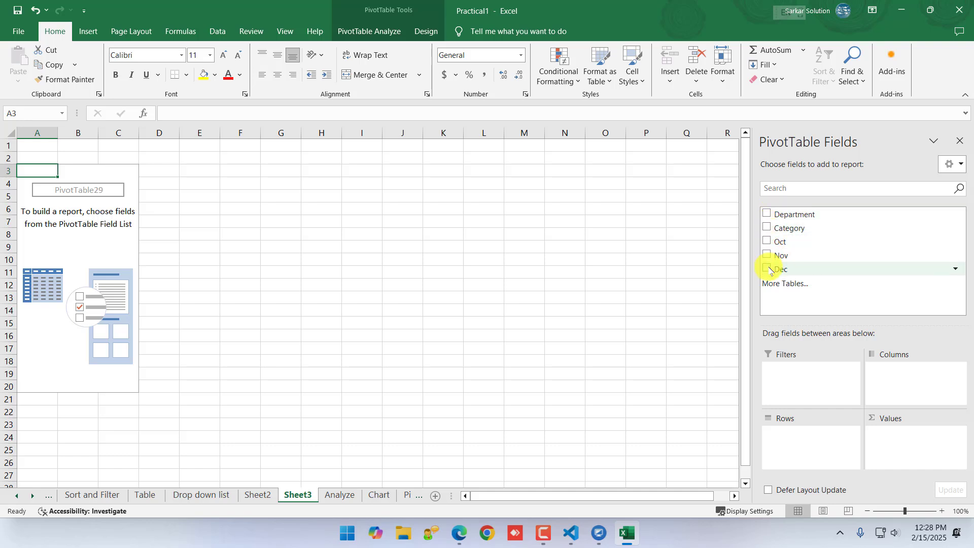
# Add Department and Category as rows and Oct, Nov and Dec as summed values in the PivotTable
pyautogui.click(767, 215)
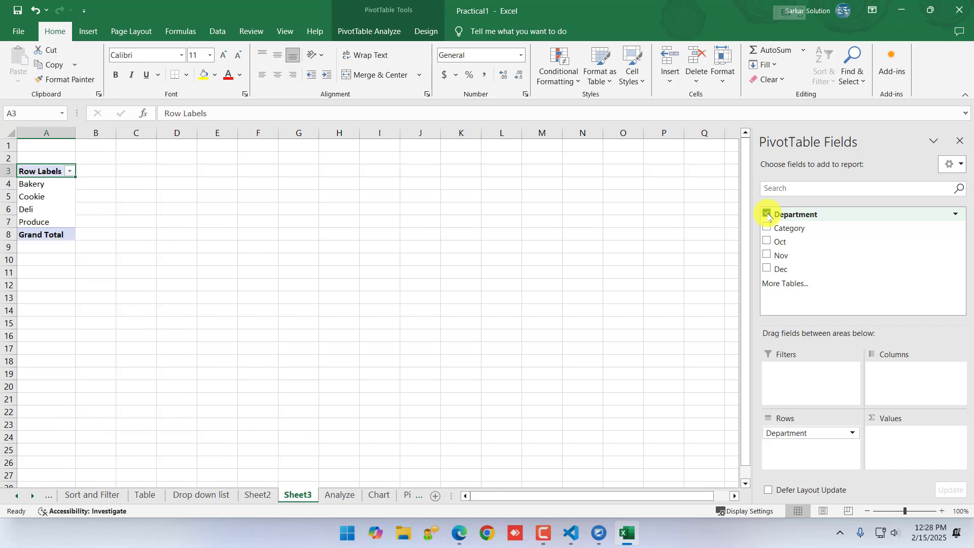
pyautogui.click(767, 228)
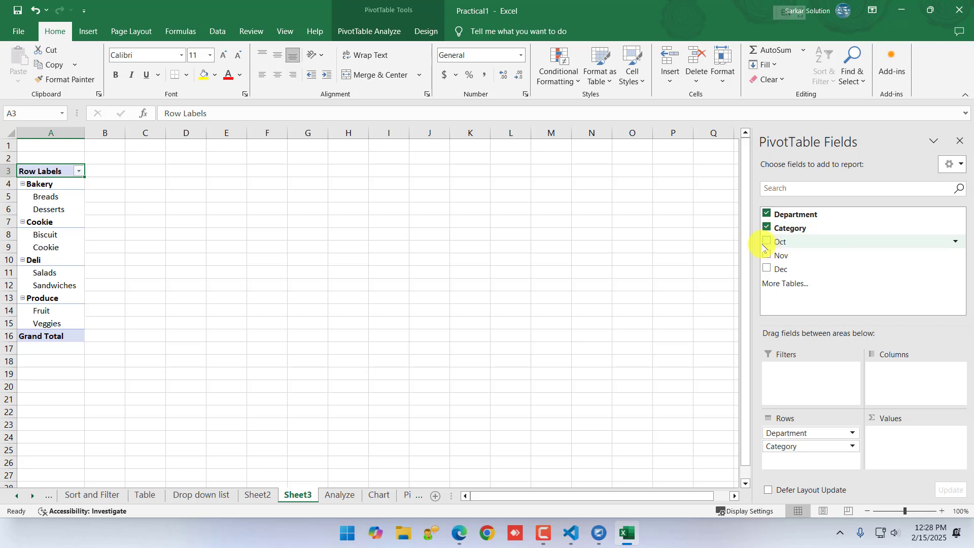
pyautogui.click(767, 242)
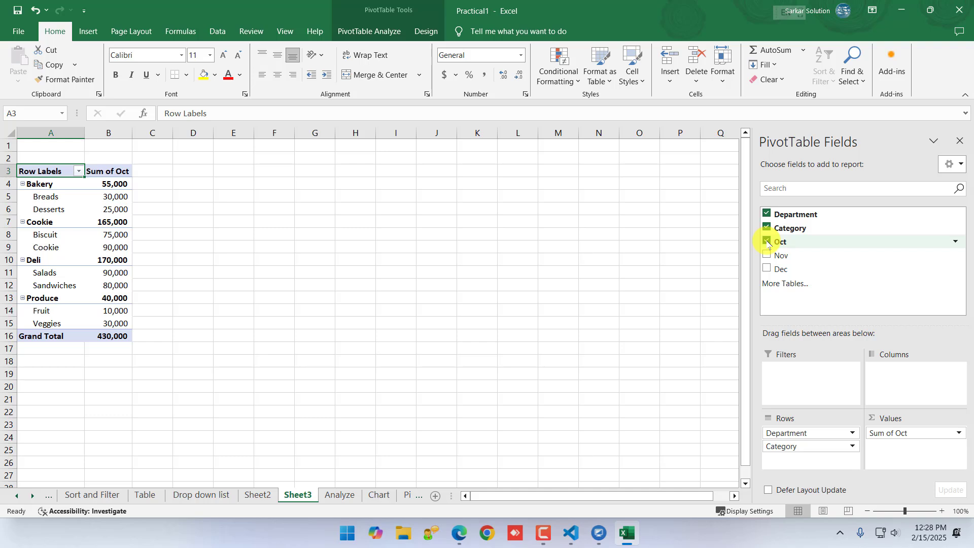
pyautogui.click(768, 254)
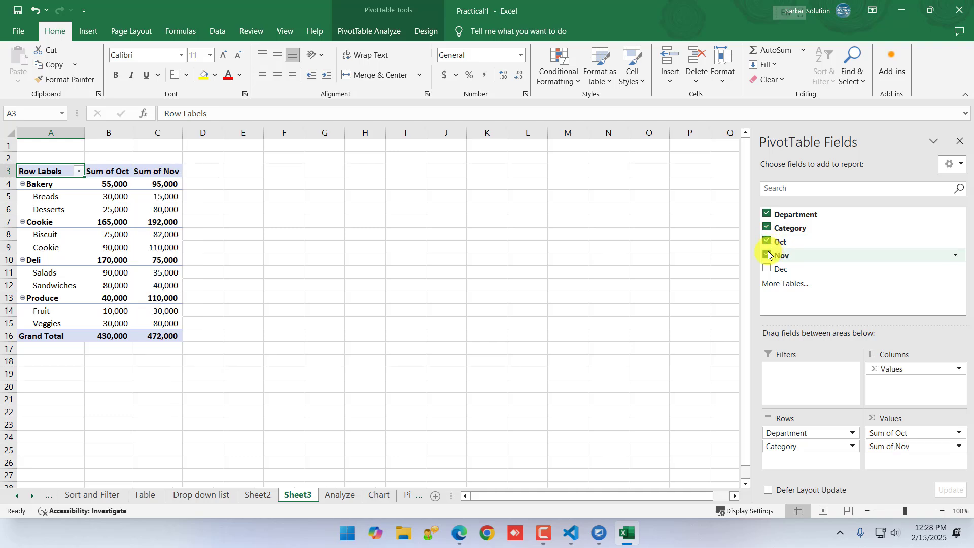
pyautogui.click(767, 268)
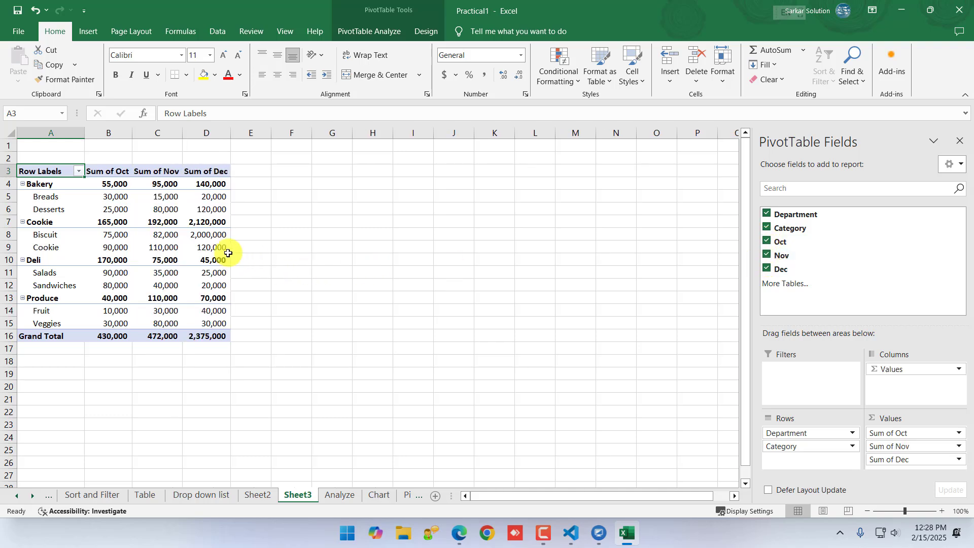
# Compare the monthly sums in the Sheet3 PivotTable with the source data on the Analyze sheet
pyautogui.click(339, 496)
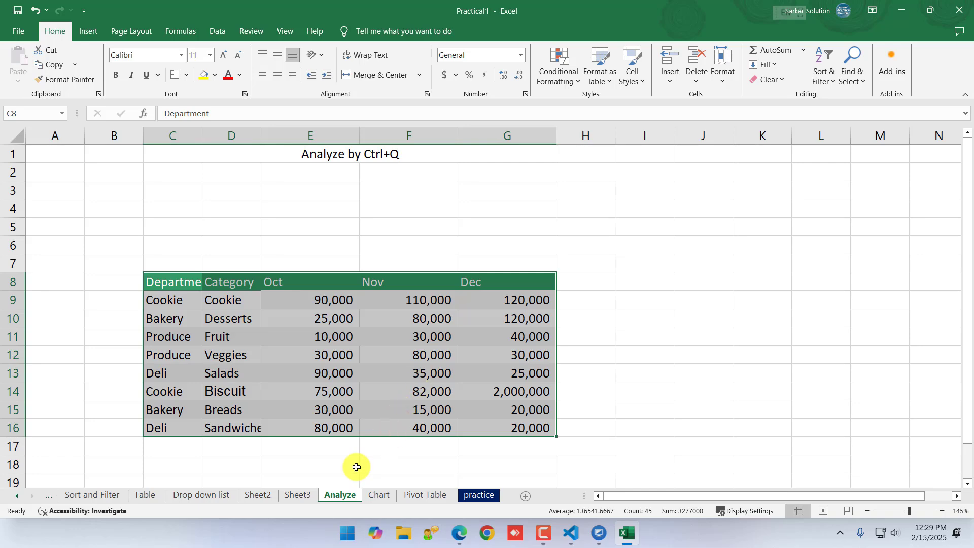
pyautogui.click(299, 494)
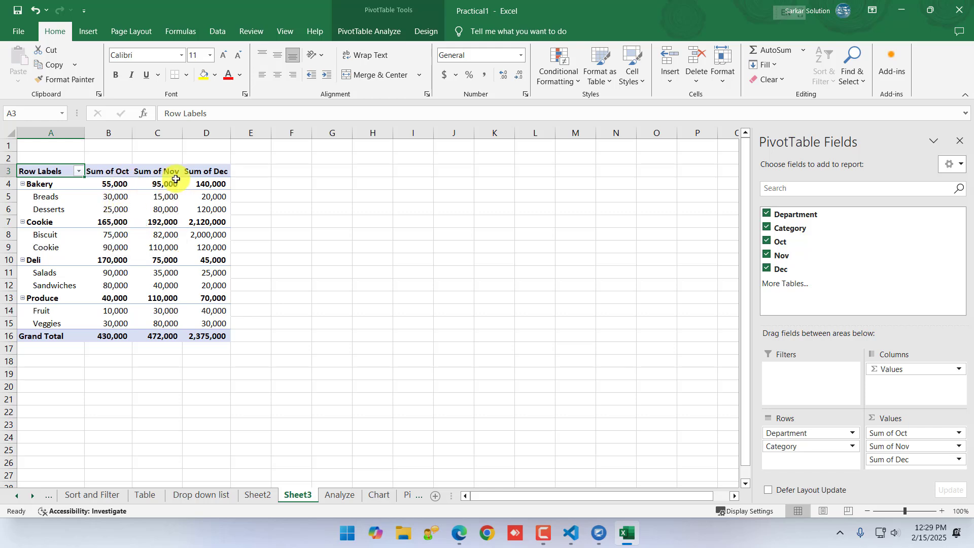
pyautogui.moveTo(222, 197)
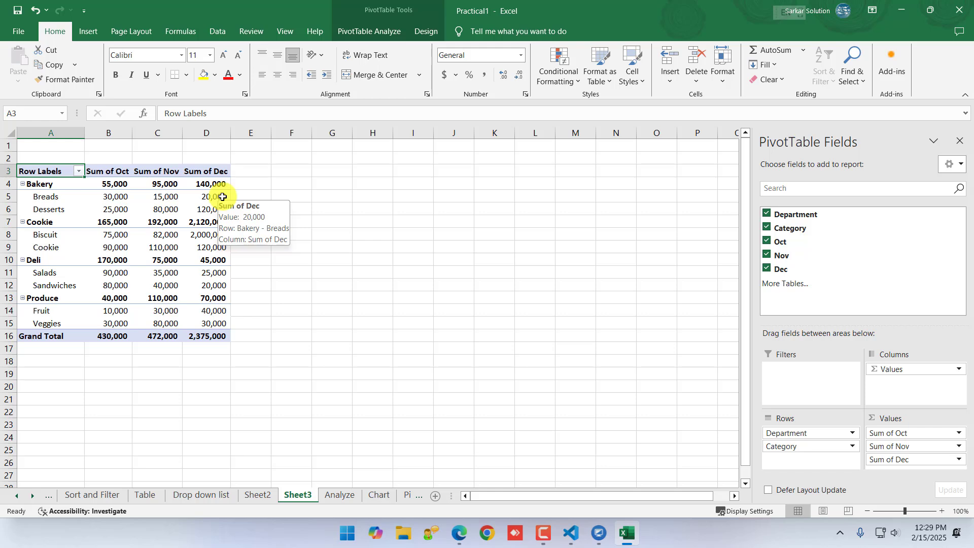
pyautogui.moveTo(117, 179)
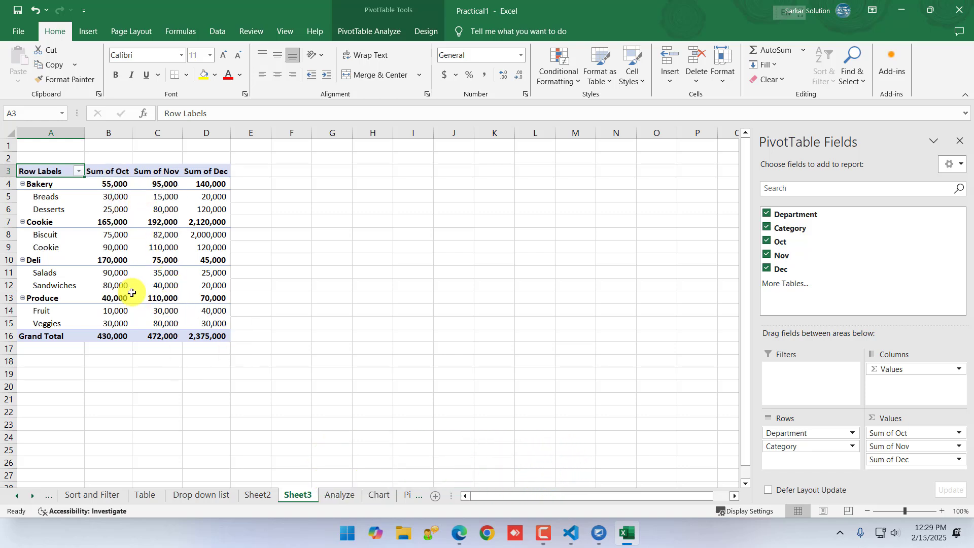
pyautogui.moveTo(199, 232)
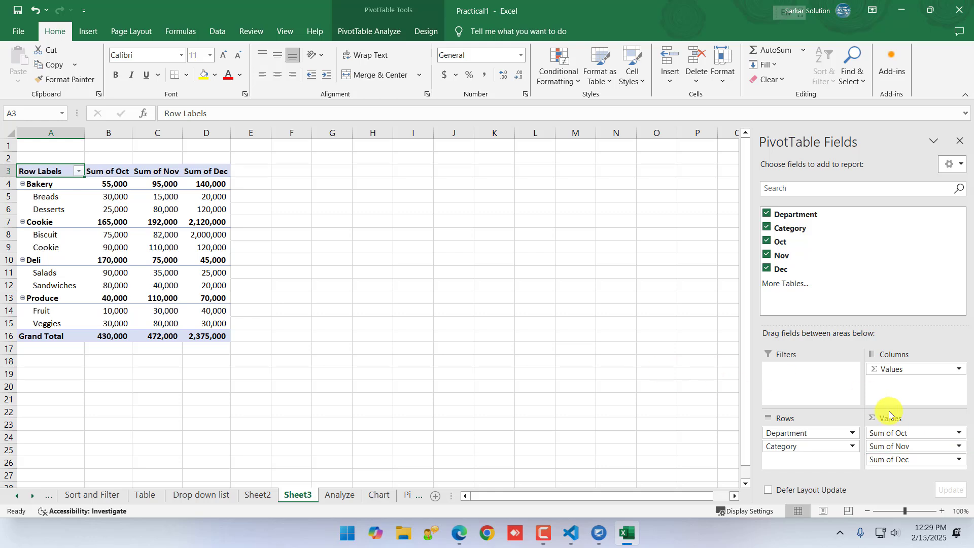
# Remove the three month fields, put them back into Values in the order Oct, Dec, Nov, and view the options of Sum of Oct
pyautogui.click(766, 268)
pyautogui.click(767, 255)
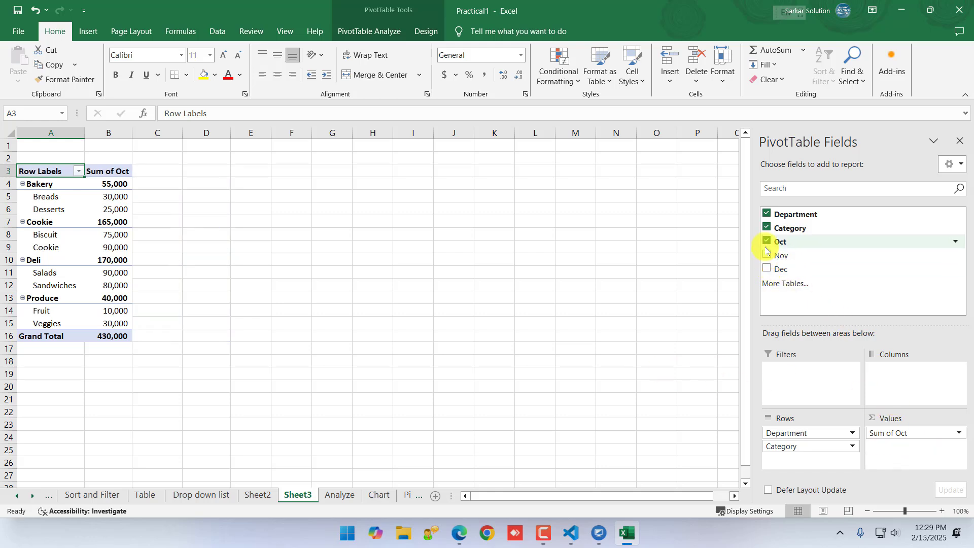
pyautogui.click(767, 243)
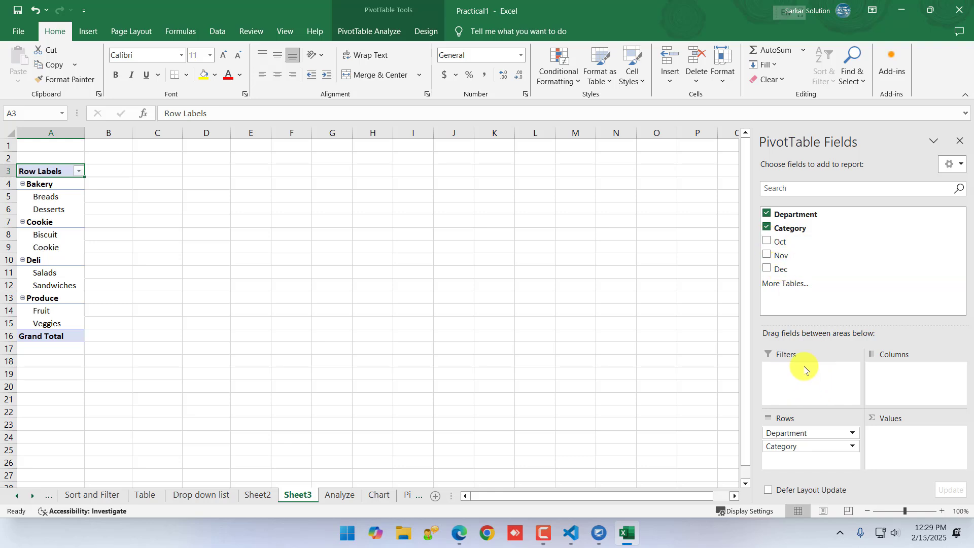
pyautogui.moveTo(777, 243); pyautogui.dragTo(889, 446)
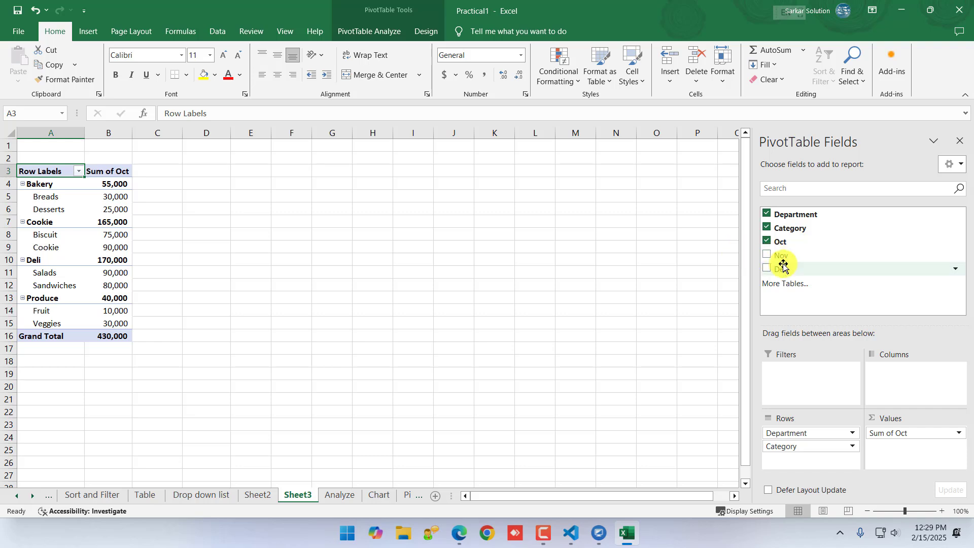
pyautogui.moveTo(783, 266); pyautogui.dragTo(893, 449)
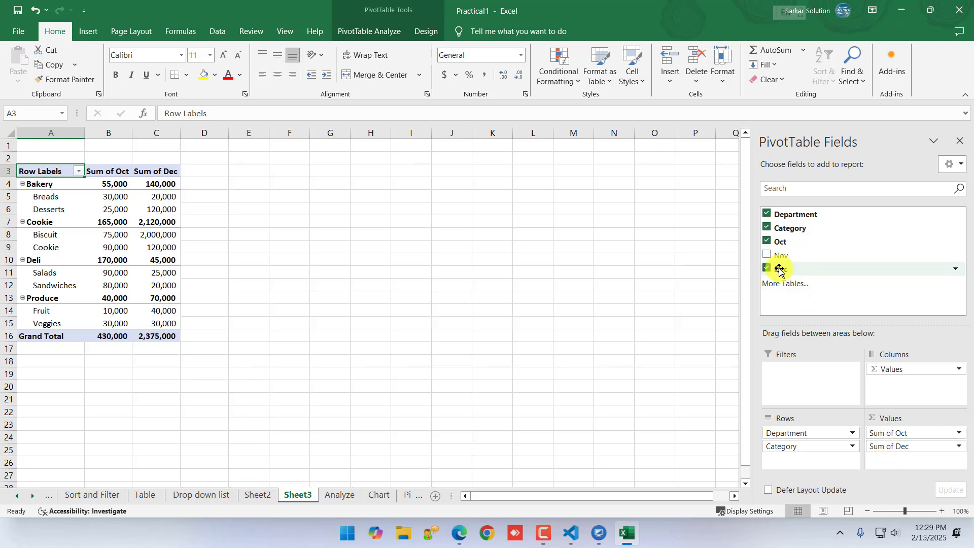
pyautogui.moveTo(784, 264); pyautogui.dragTo(882, 458)
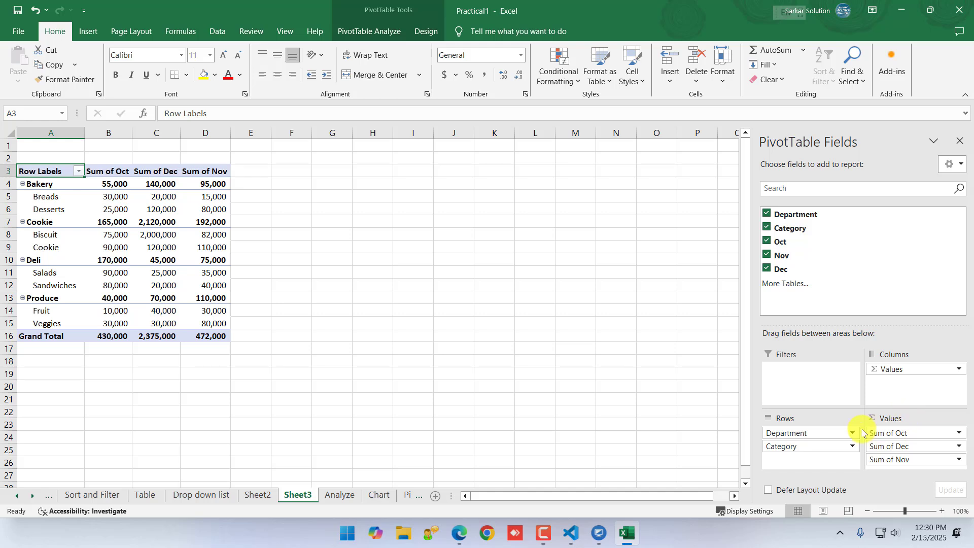
pyautogui.click(959, 434)
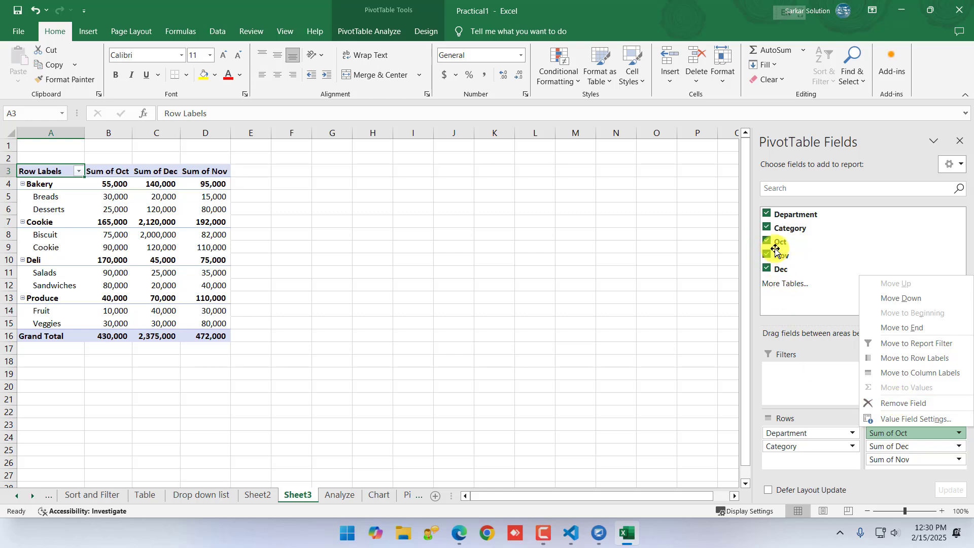
pyautogui.click(811, 375)
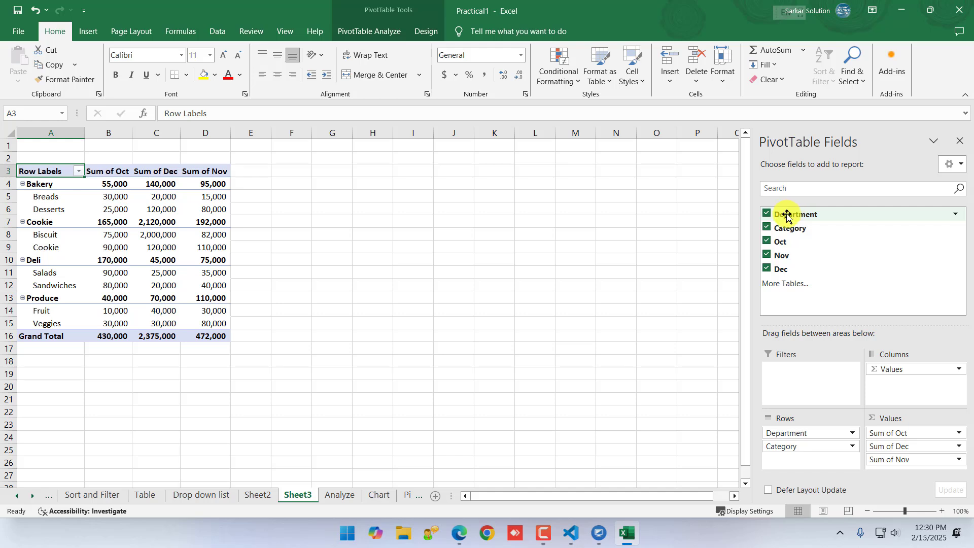
# Move Category from the rows to the report filter and filter the PivotTable to Cookie
pyautogui.click(766, 227)
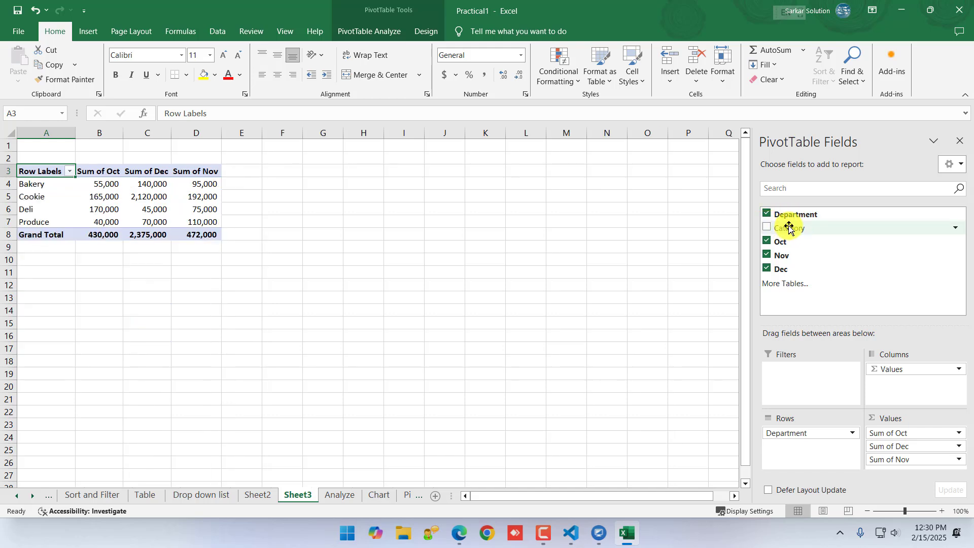
pyautogui.moveTo(789, 228); pyautogui.dragTo(790, 376)
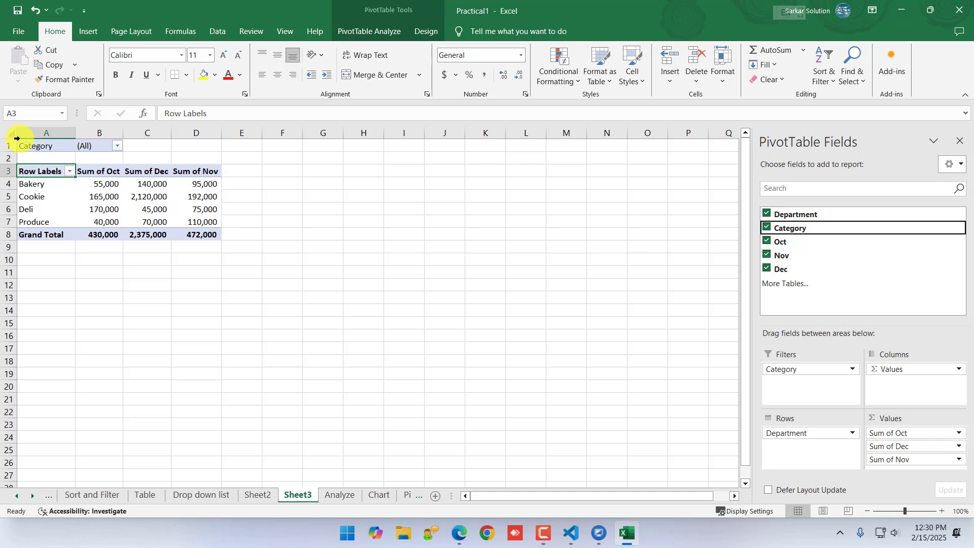
pyautogui.click(118, 146)
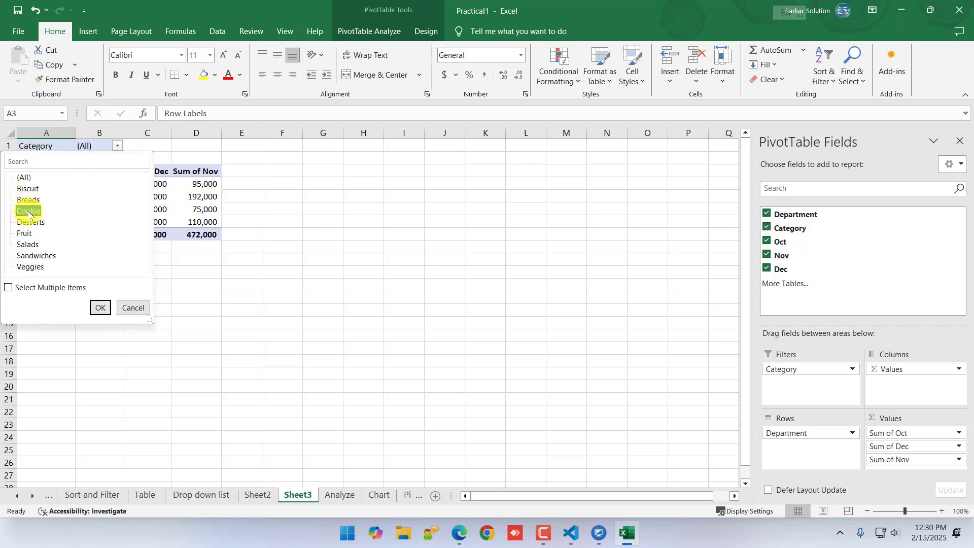
pyautogui.click(100, 307)
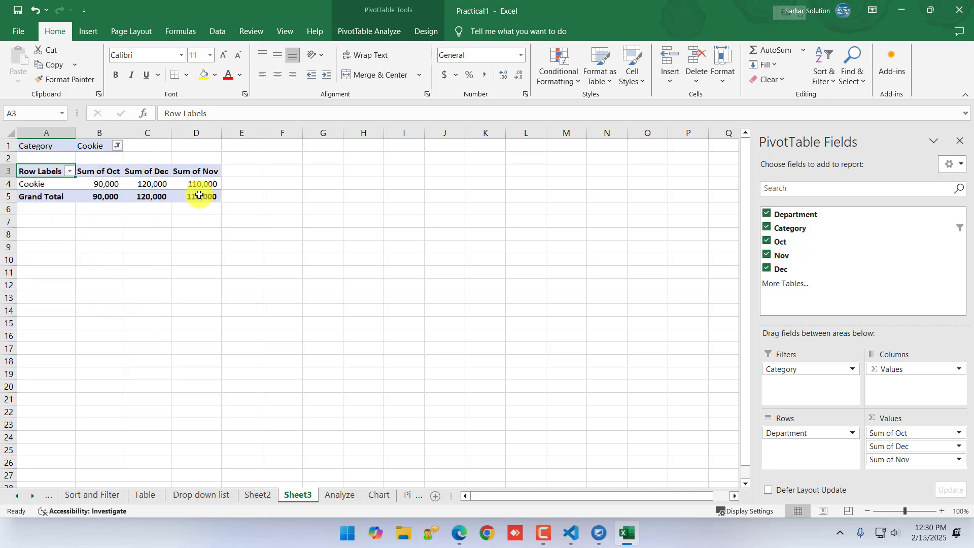
pyautogui.moveTo(200, 195)
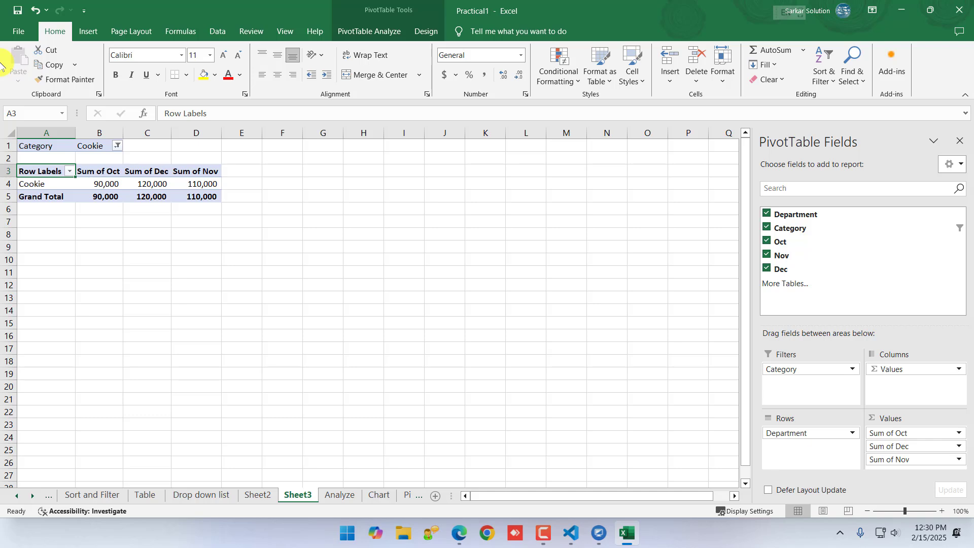
# Return to the Analyze sheet, reselect C8:G16 and insert a second PivotTable on a new worksheet
pyautogui.click(88, 31)
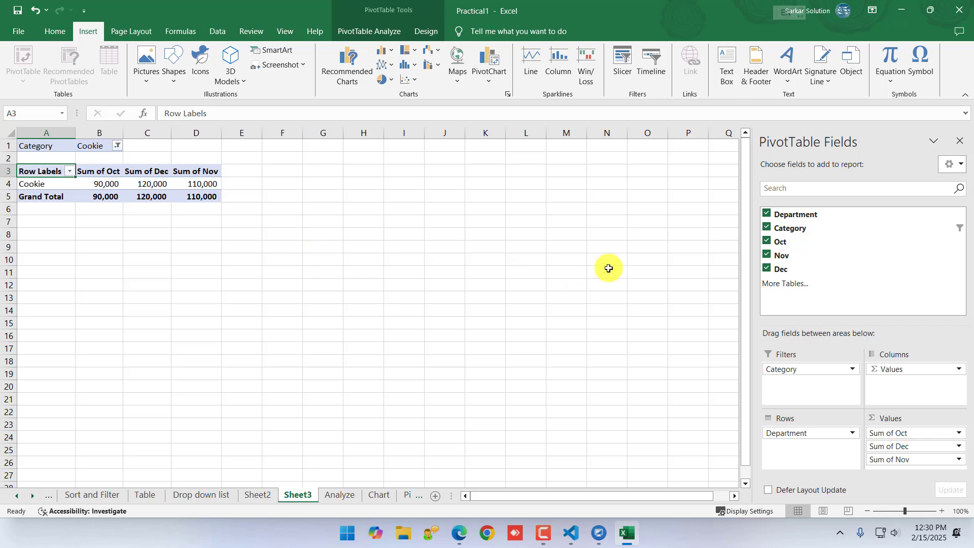
pyautogui.click(467, 282)
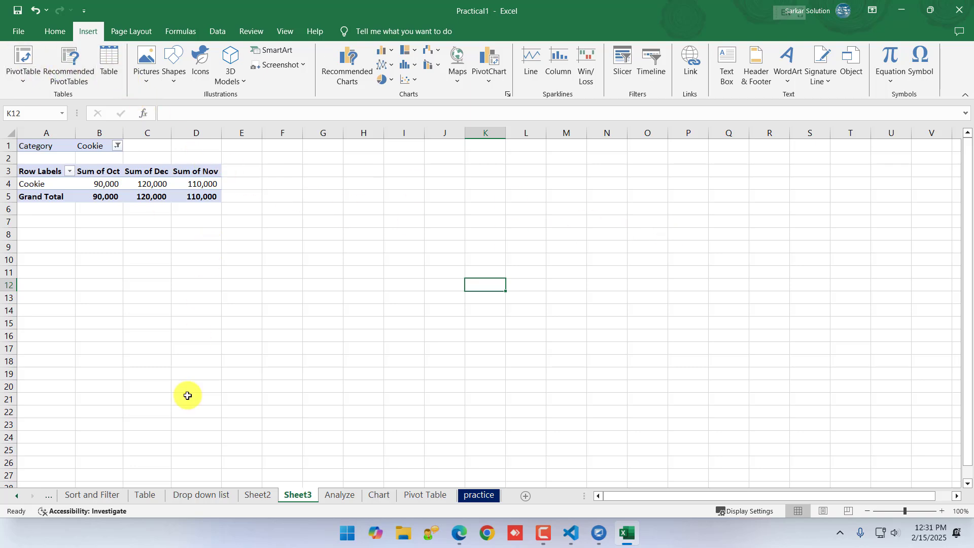
pyautogui.click(324, 491)
pyautogui.moveTo(184, 287); pyautogui.dragTo(505, 425)
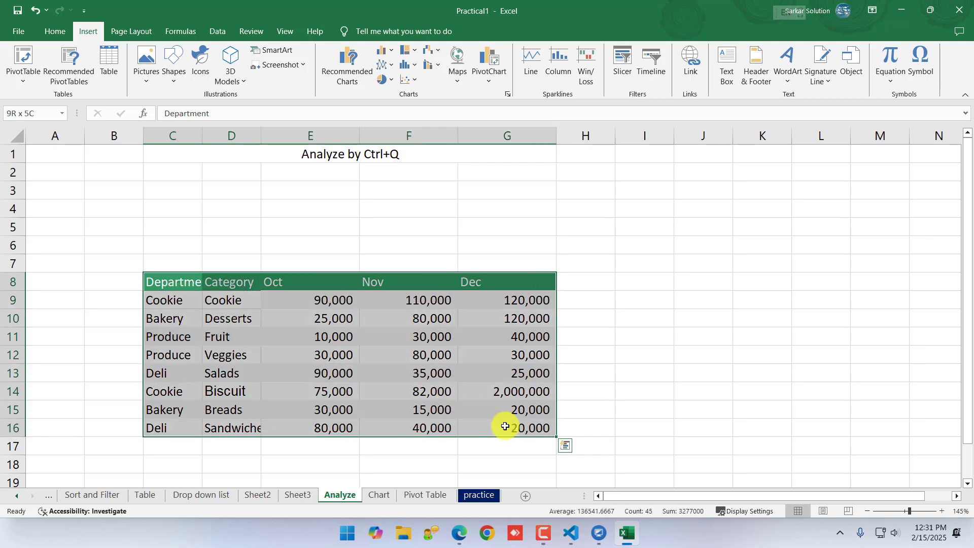
pyautogui.click(21, 56)
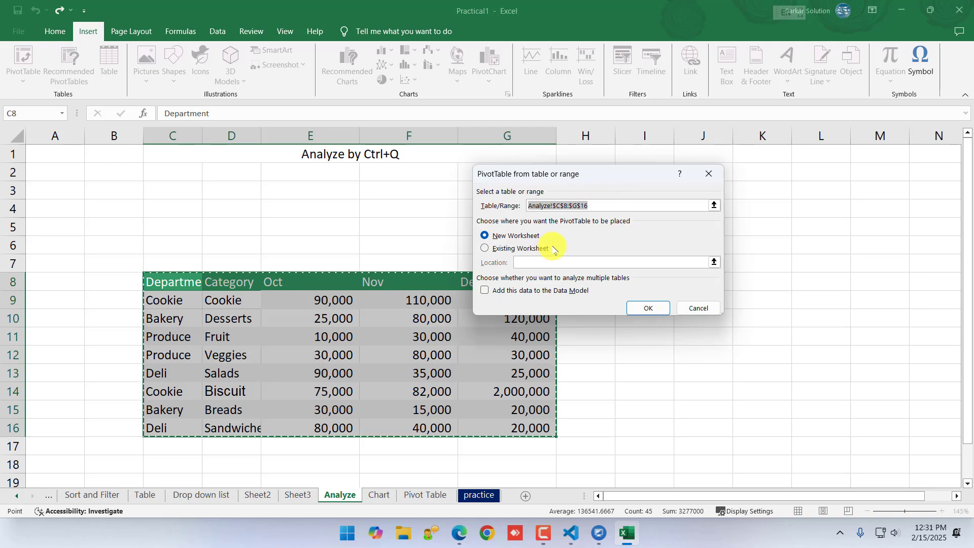
pyautogui.click(652, 312)
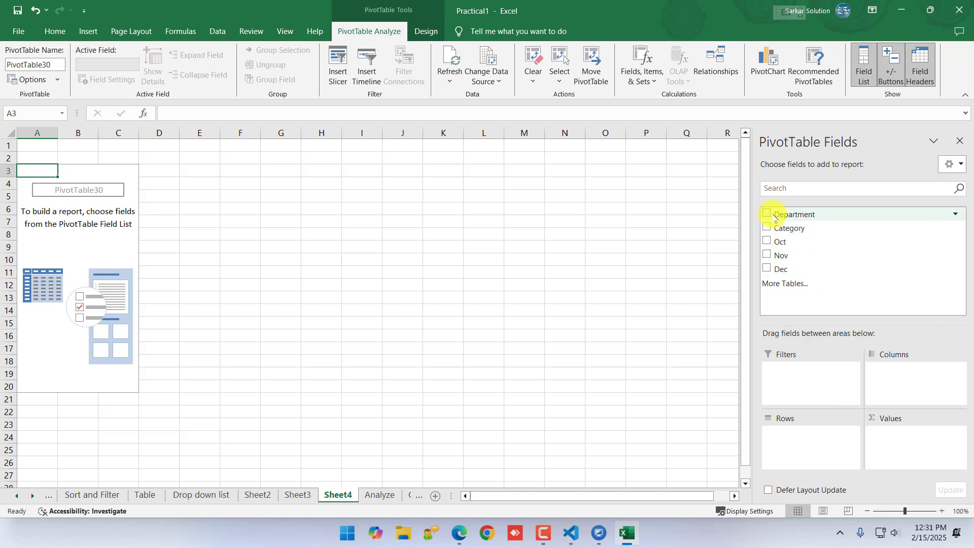
# Build the PivotTable with Department in Columns, Category in Rows, and Oct, Nov and Dec in Values
pyautogui.moveTo(775, 218); pyautogui.dragTo(891, 385)
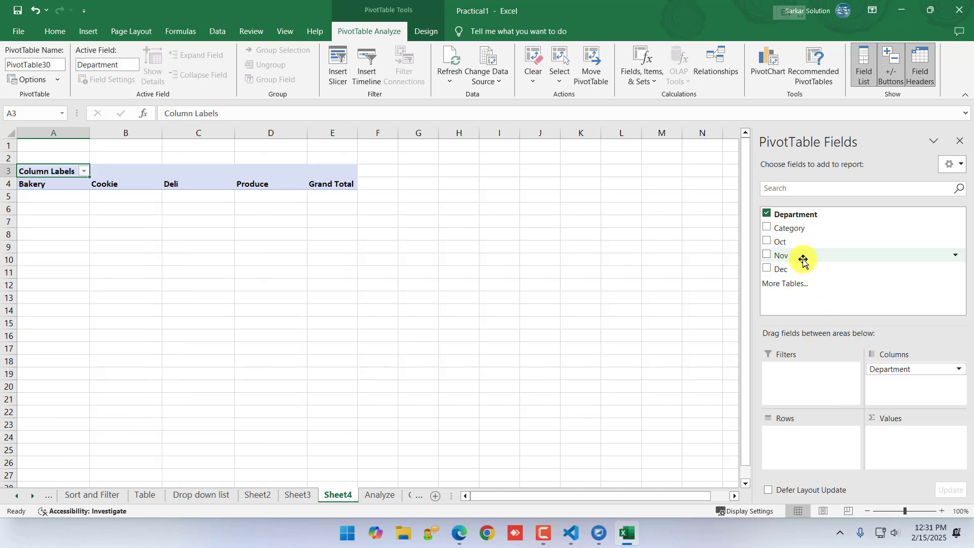
pyautogui.moveTo(784, 228); pyautogui.dragTo(788, 450)
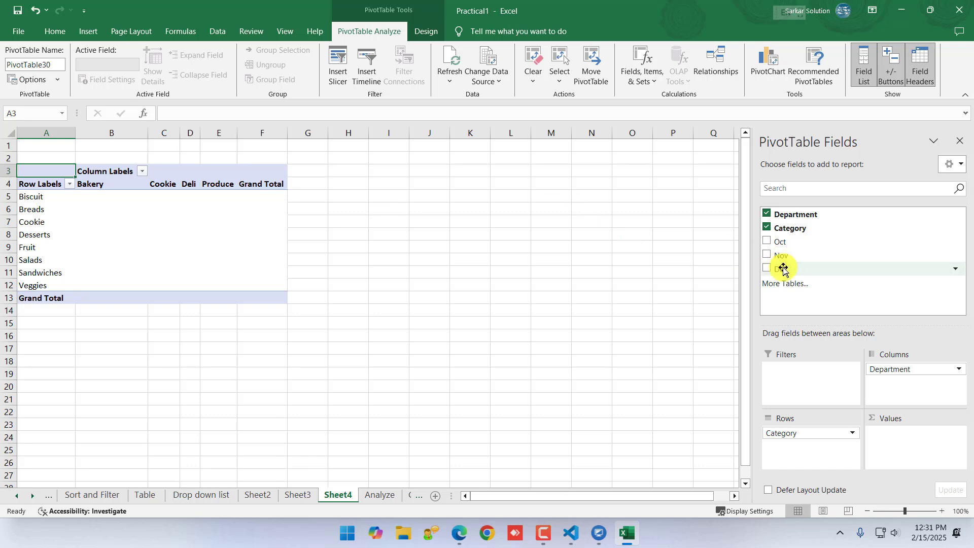
pyautogui.moveTo(781, 242); pyautogui.dragTo(889, 436)
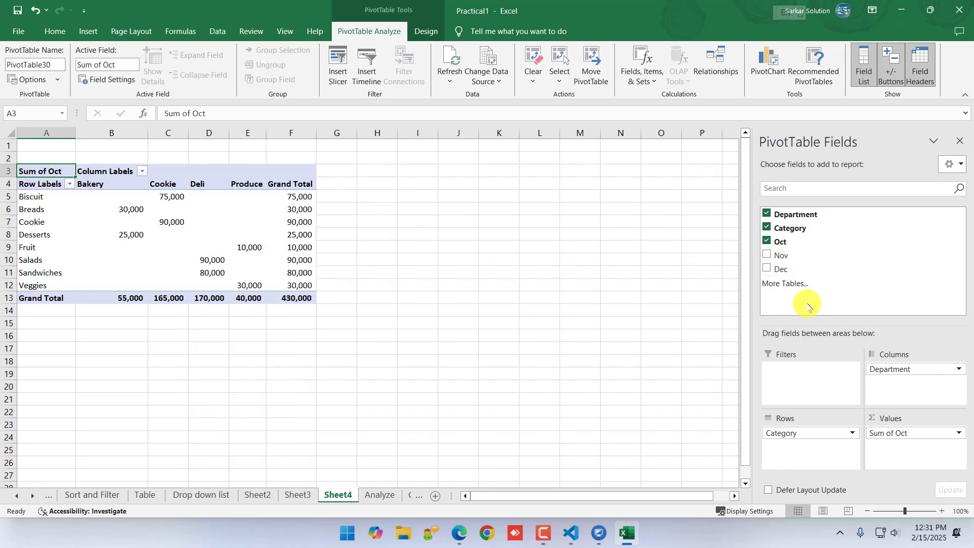
pyautogui.moveTo(790, 255); pyautogui.dragTo(893, 446)
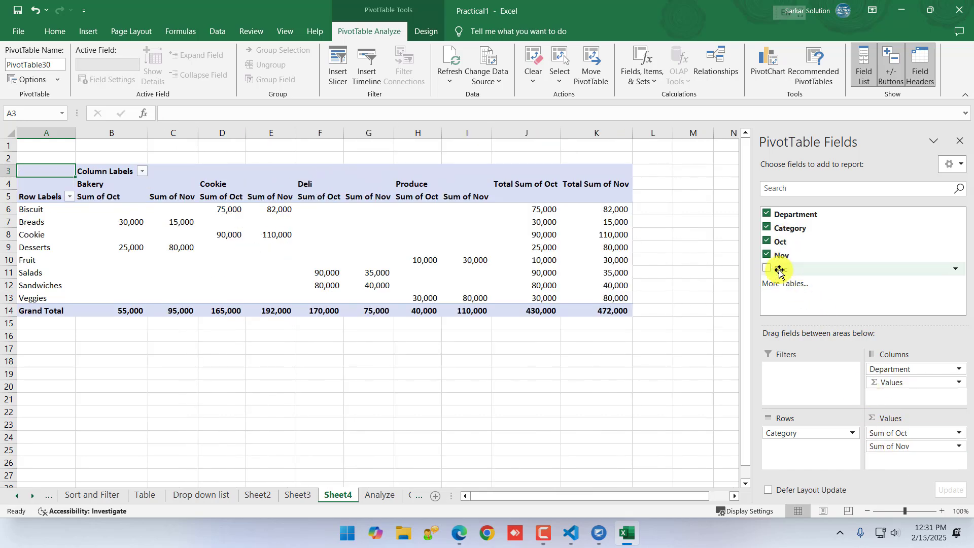
pyautogui.moveTo(780, 271); pyautogui.dragTo(903, 460)
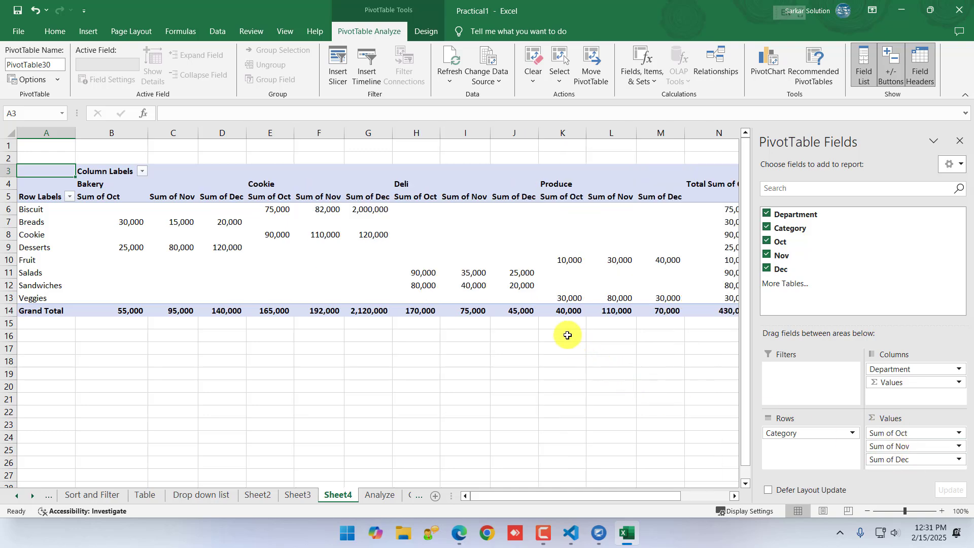
pyautogui.scroll(-2, 298, 191)
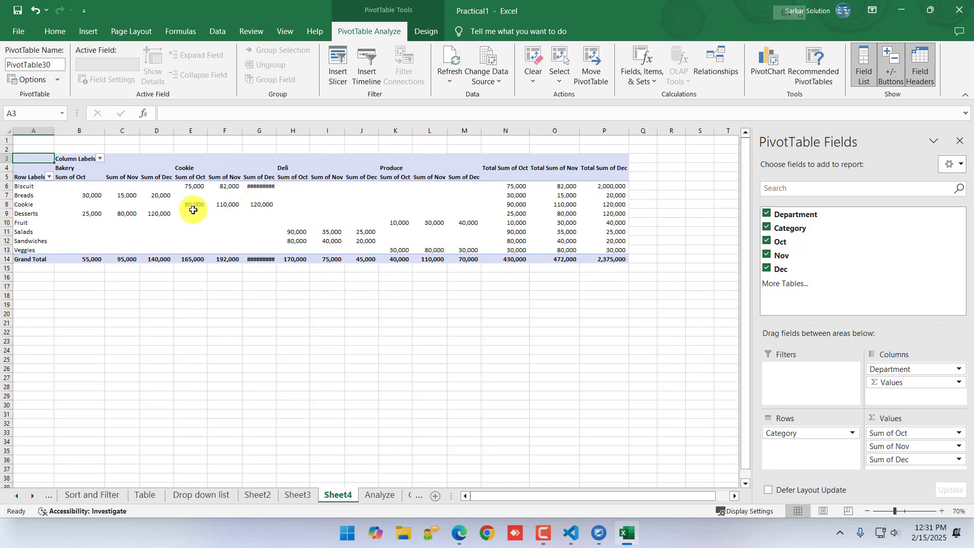
pyautogui.scroll(1, 193, 209)
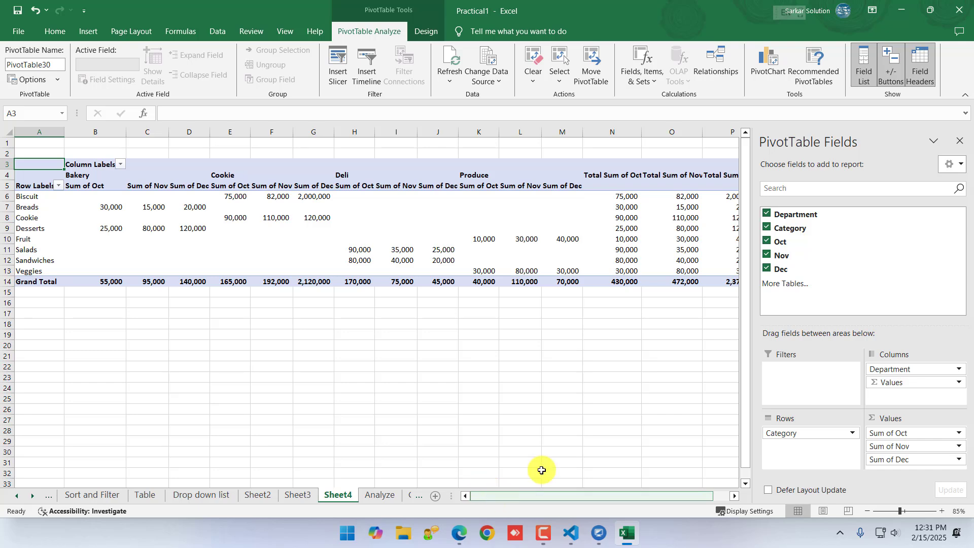
# Remove Sum of Dec from the PivotTable's values
pyautogui.click(959, 460)
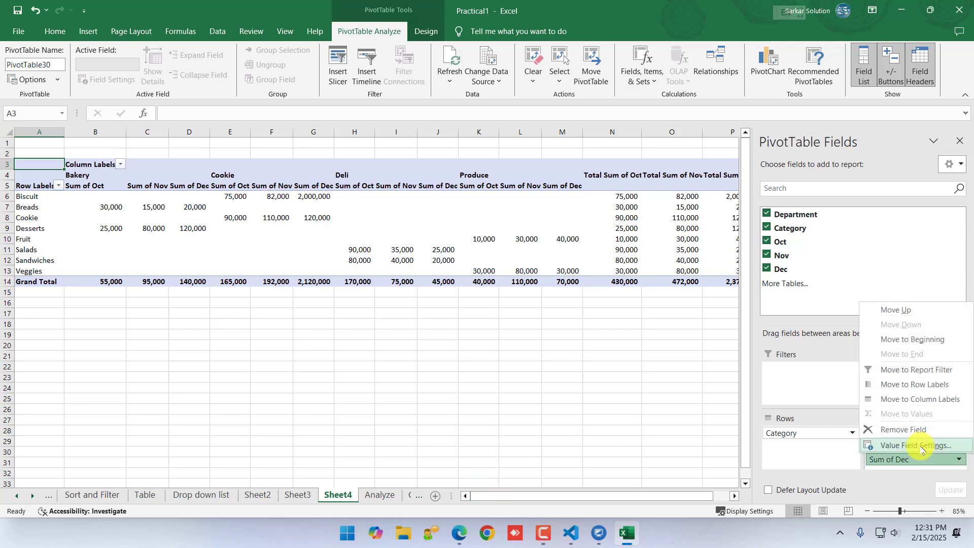
pyautogui.click(913, 429)
pyautogui.scroll(1, 45, 206)
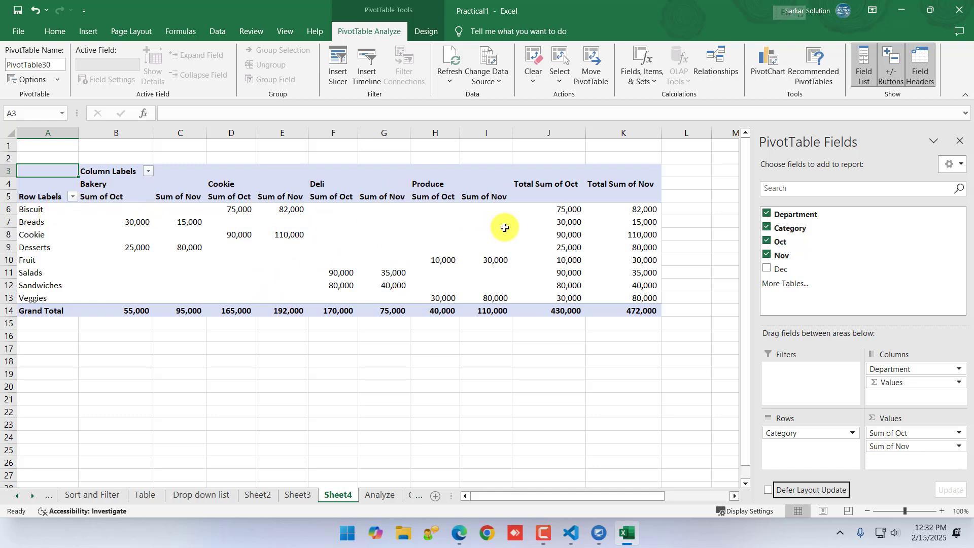
pyautogui.moveTo(572, 221)
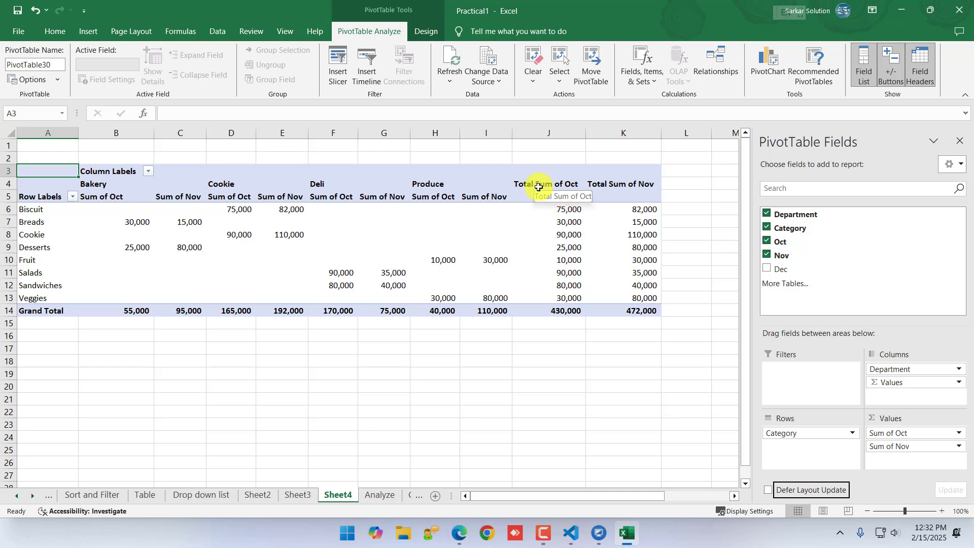
# Reselect C8:G16 on the Analyze sheet and examine the PivotTables that Quick Analysis suggests for it
pyautogui.click(390, 495)
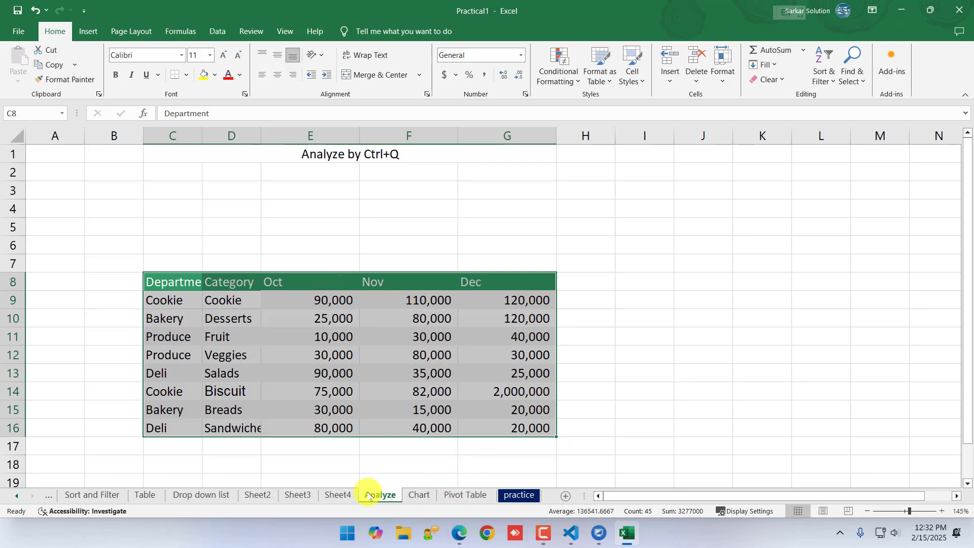
pyautogui.click(338, 495)
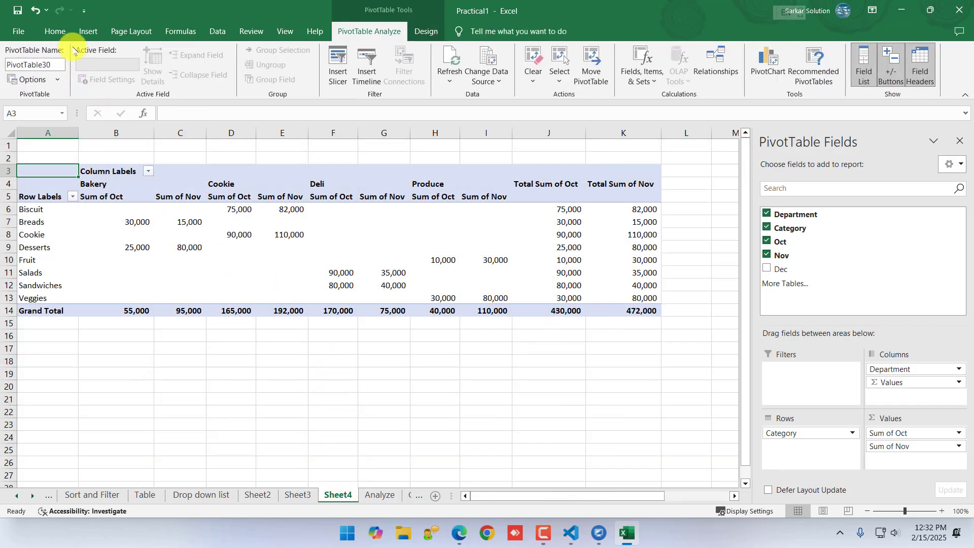
pyautogui.click(86, 32)
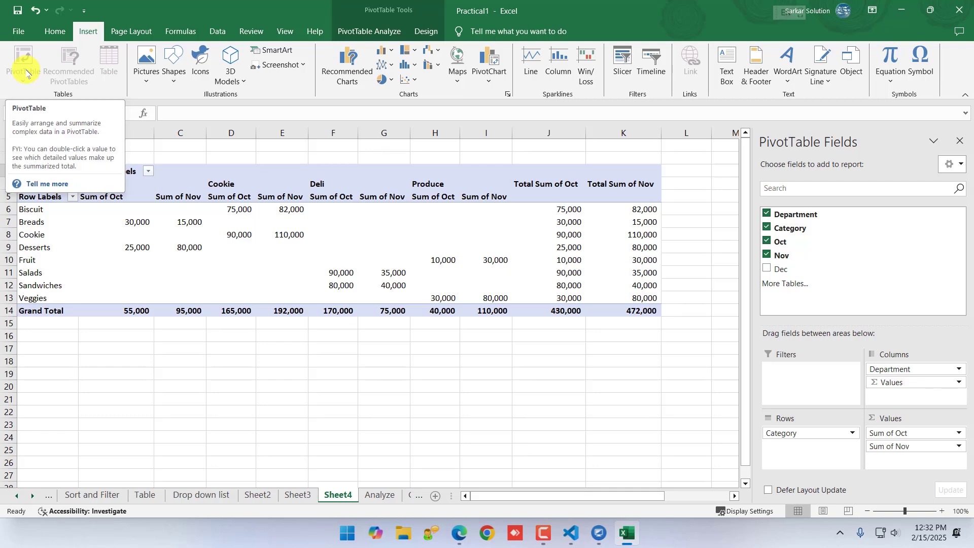
pyautogui.click(376, 497)
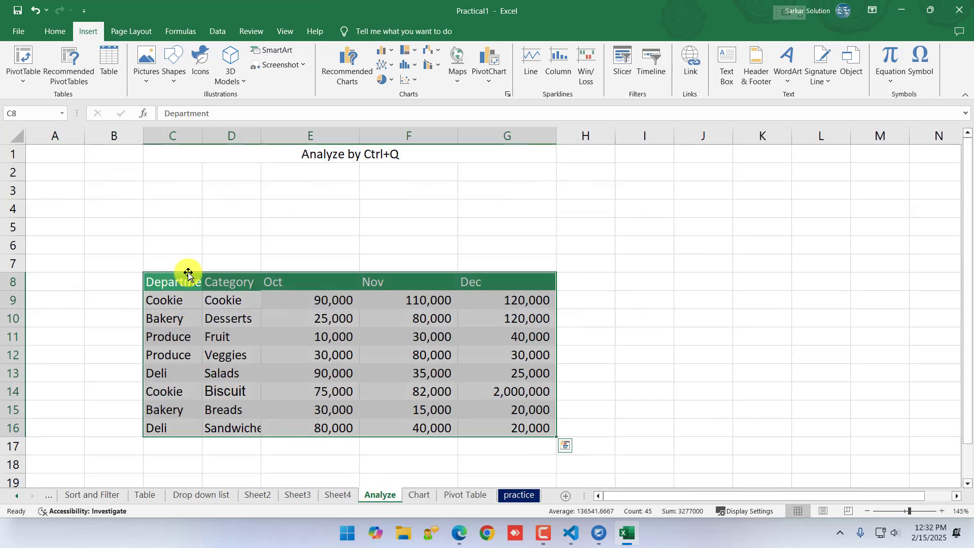
pyautogui.moveTo(187, 277); pyautogui.dragTo(503, 433)
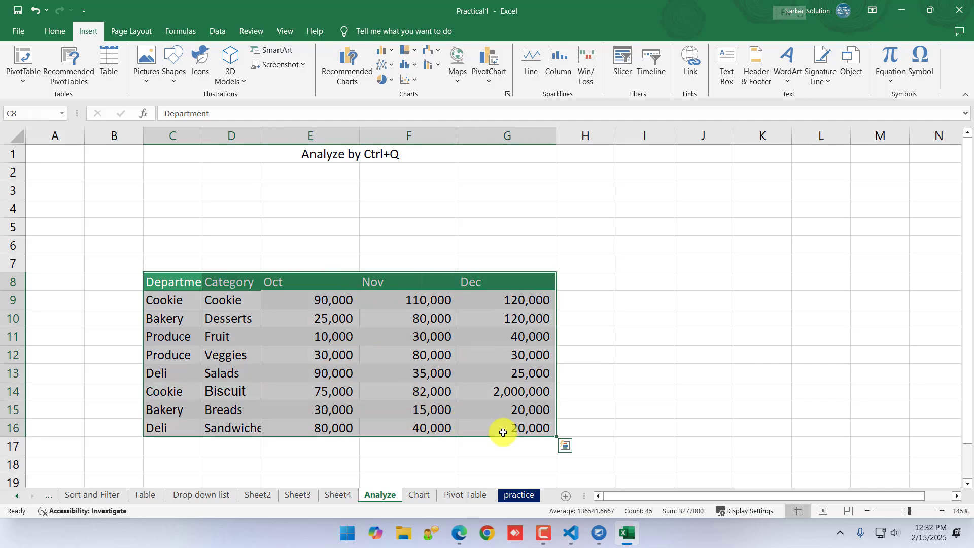
pyautogui.hotkey('ctrl', 'q')
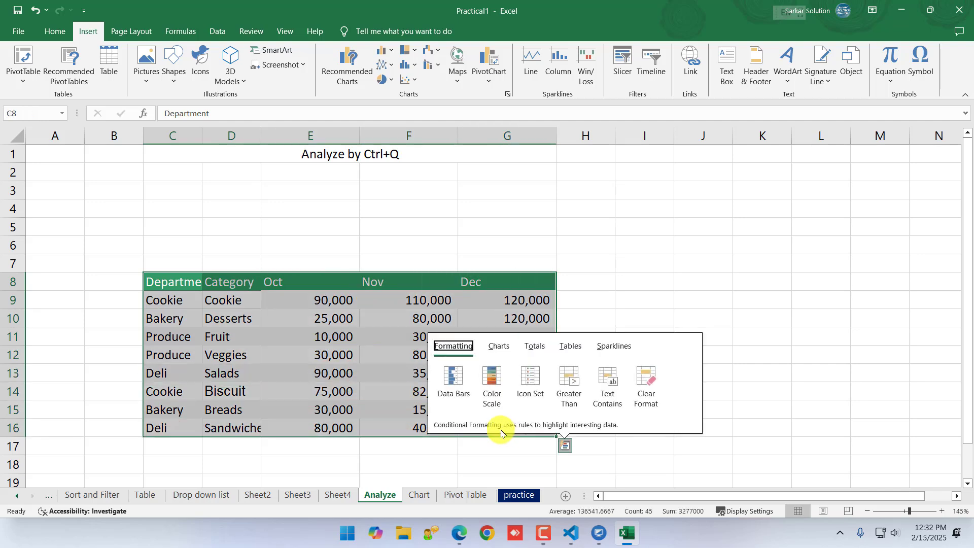
pyautogui.click(568, 347)
pyautogui.moveTo(489, 390)
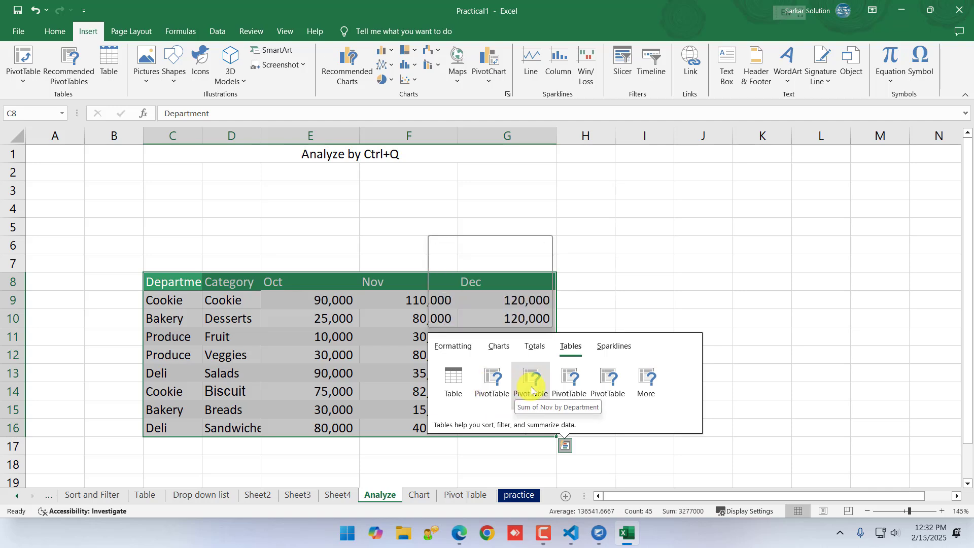
pyautogui.moveTo(534, 390)
pyautogui.moveTo(568, 390)
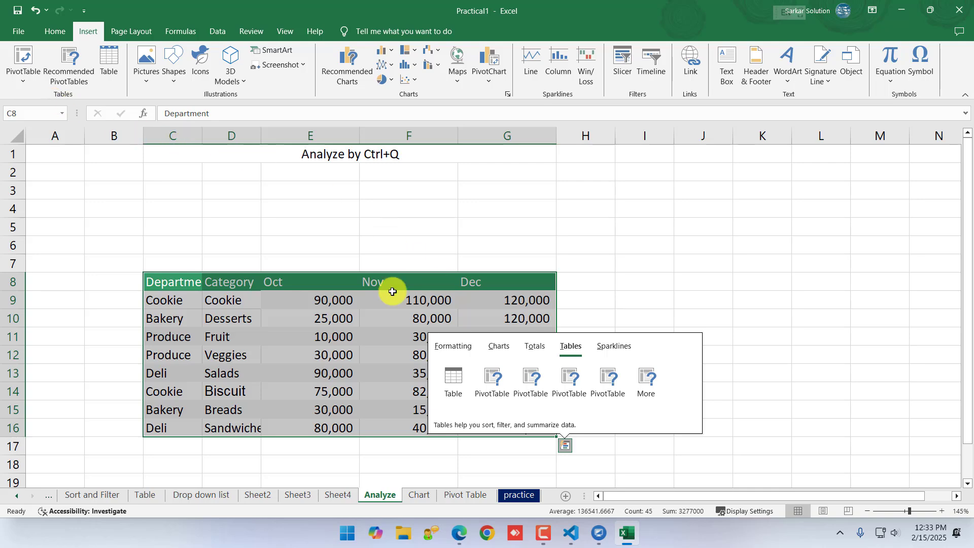
# On the Chart sheet, insert a recommended Clustered Column chart from C5:D11 and place it beside the Year and Conference attendance table
pyautogui.click(463, 496)
pyautogui.click(416, 494)
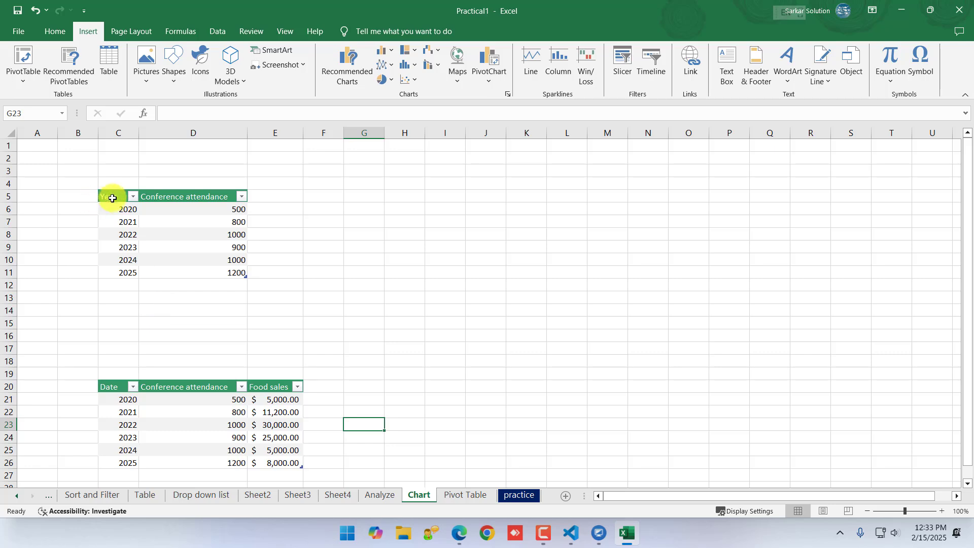
pyautogui.moveTo(108, 197); pyautogui.dragTo(202, 268)
pyautogui.scroll(3, 187, 243)
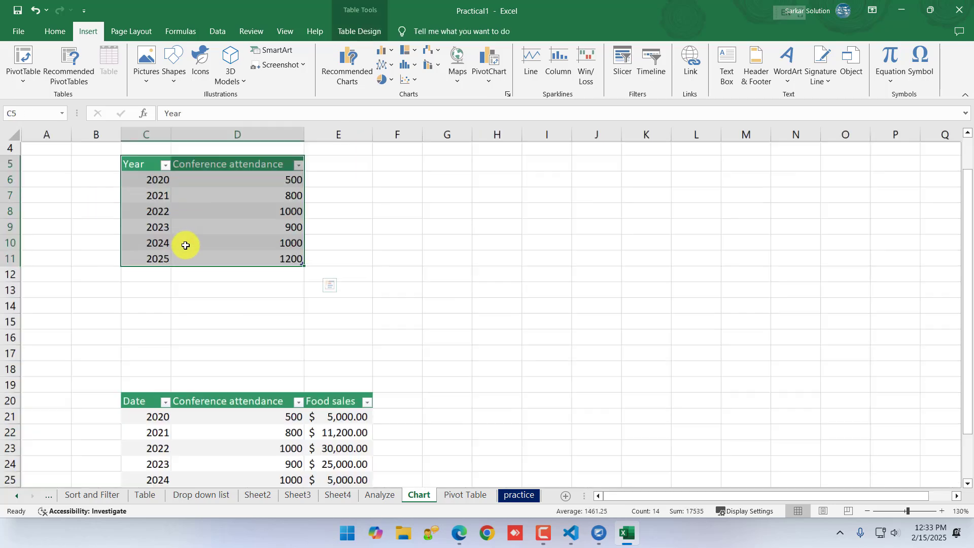
pyautogui.click(347, 66)
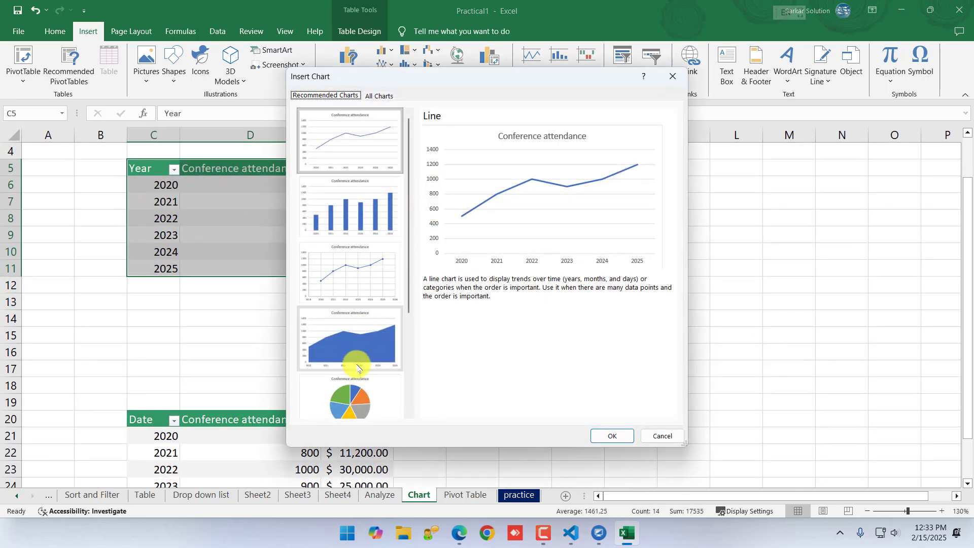
pyautogui.click(349, 272)
pyautogui.click(349, 213)
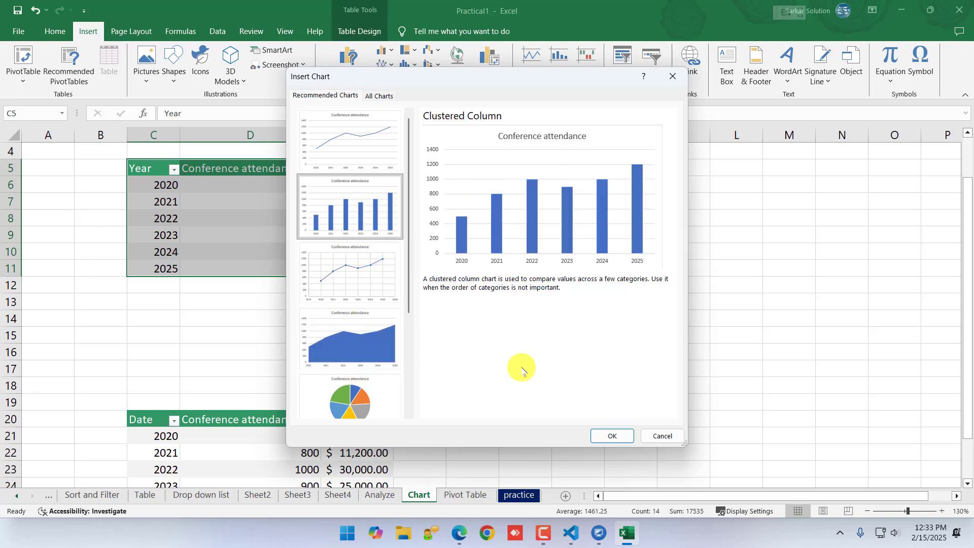
pyautogui.click(607, 434)
pyautogui.moveTo(396, 213); pyautogui.dragTo(484, 169)
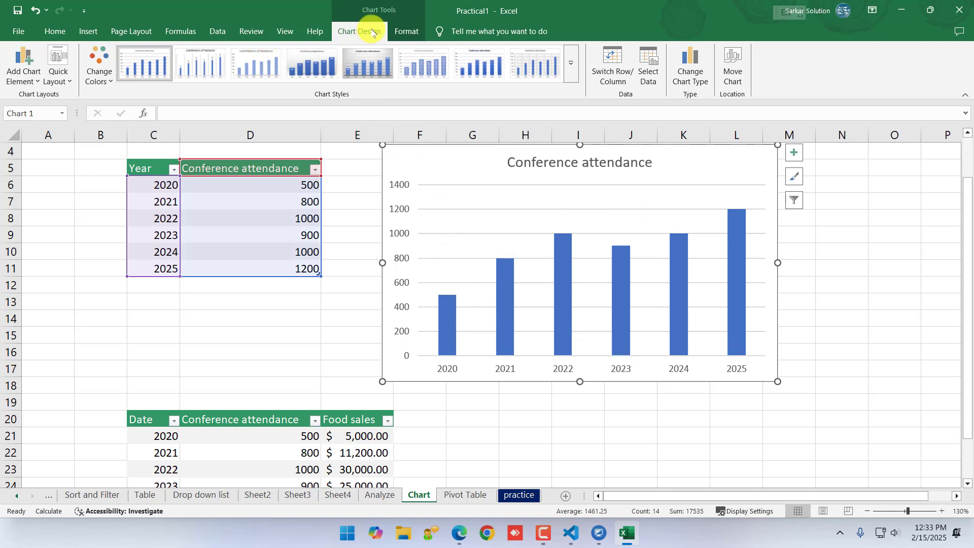
# Apply the grey gradient style with white data labels to the Conference attendance chart and change its type to 3-D Pie
pyautogui.click(571, 64)
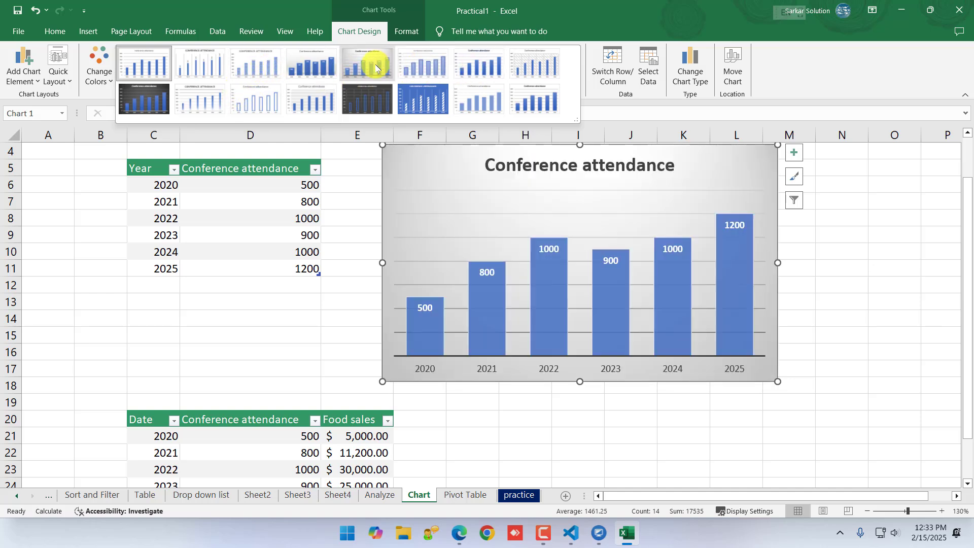
pyautogui.click(376, 68)
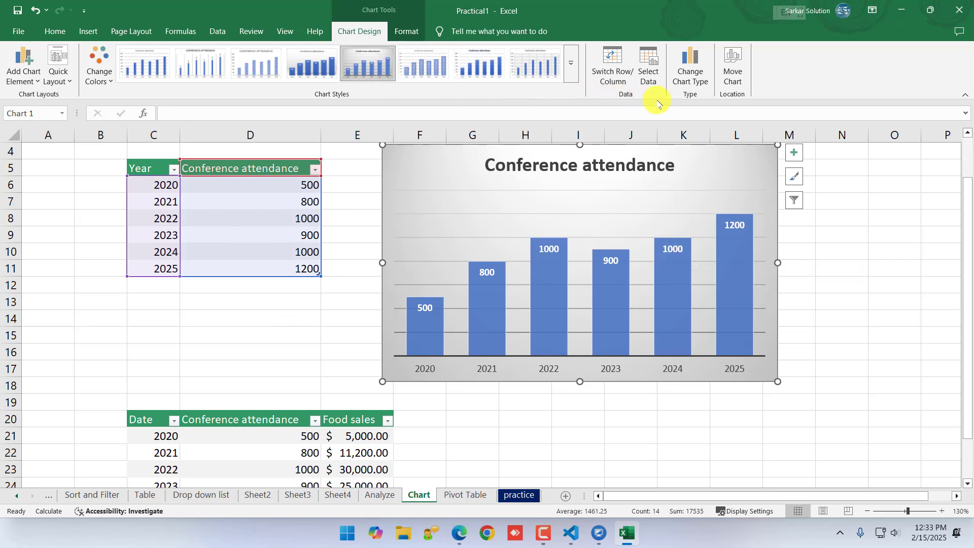
pyautogui.click(692, 74)
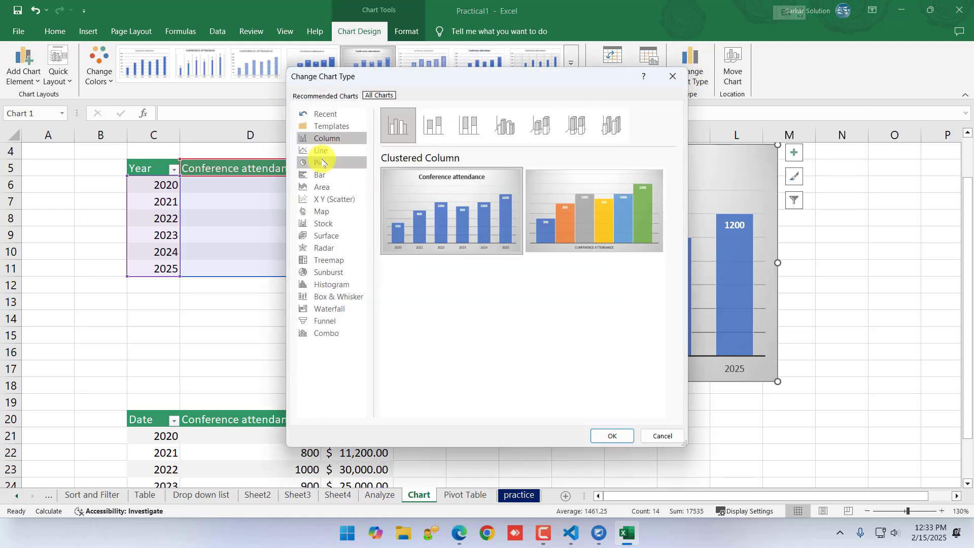
pyautogui.click(322, 162)
pyautogui.click(432, 126)
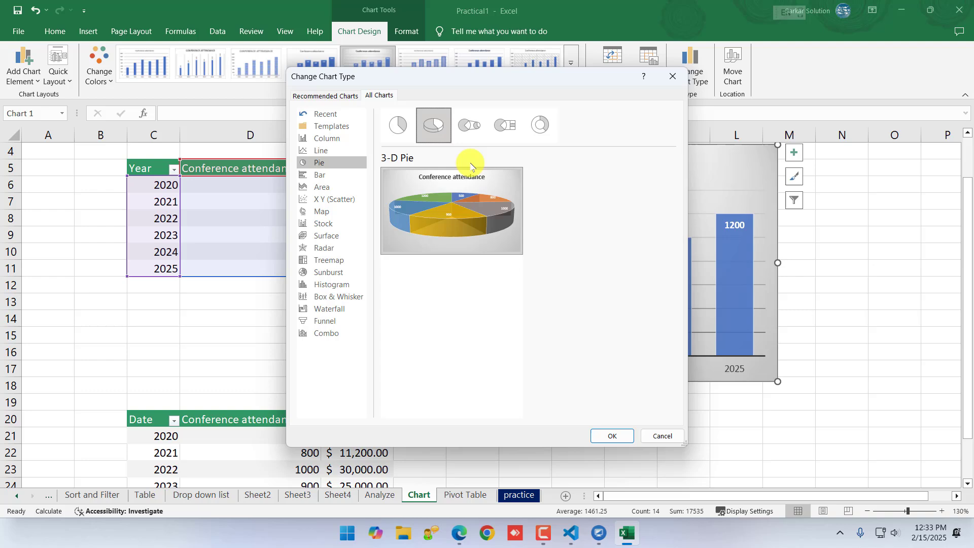
pyautogui.click(610, 435)
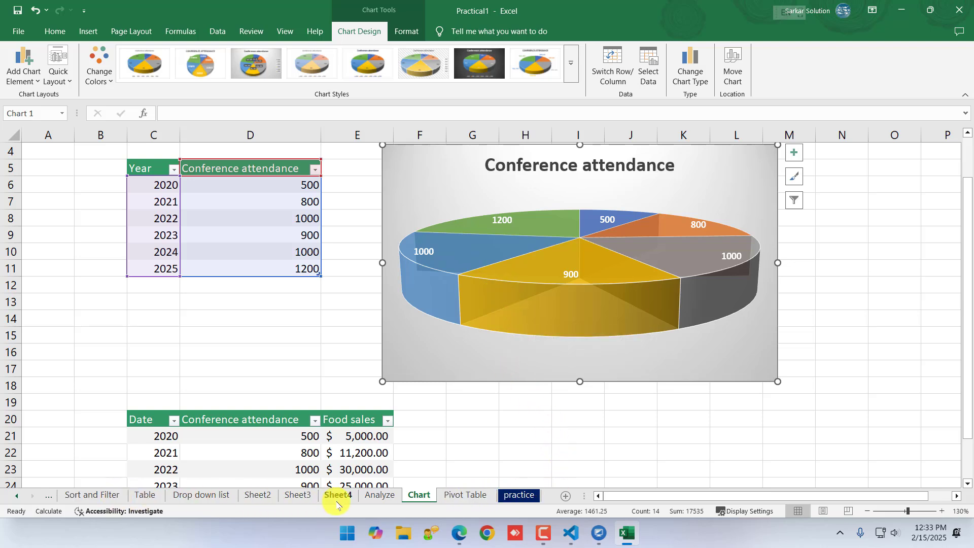
pyautogui.click(205, 495)
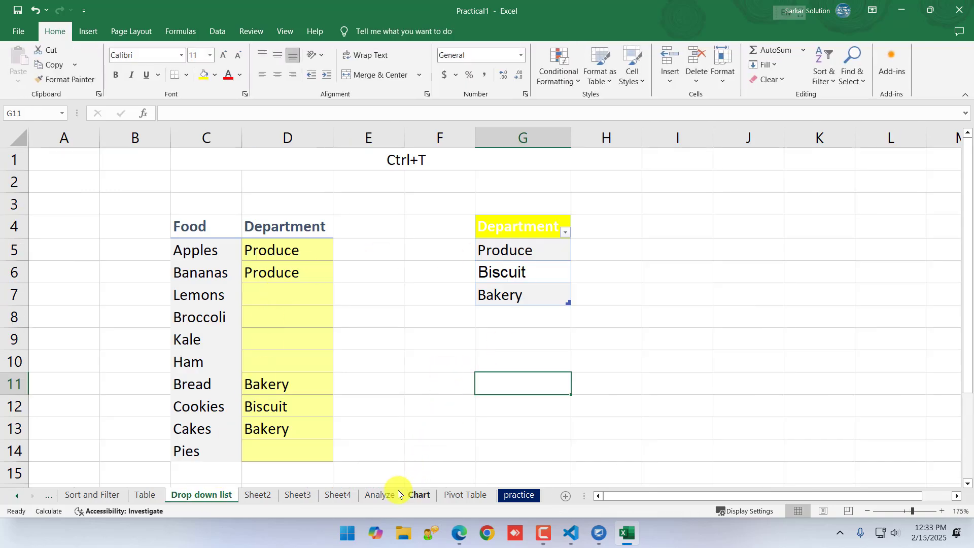
pyautogui.click(419, 496)
pyautogui.click(459, 496)
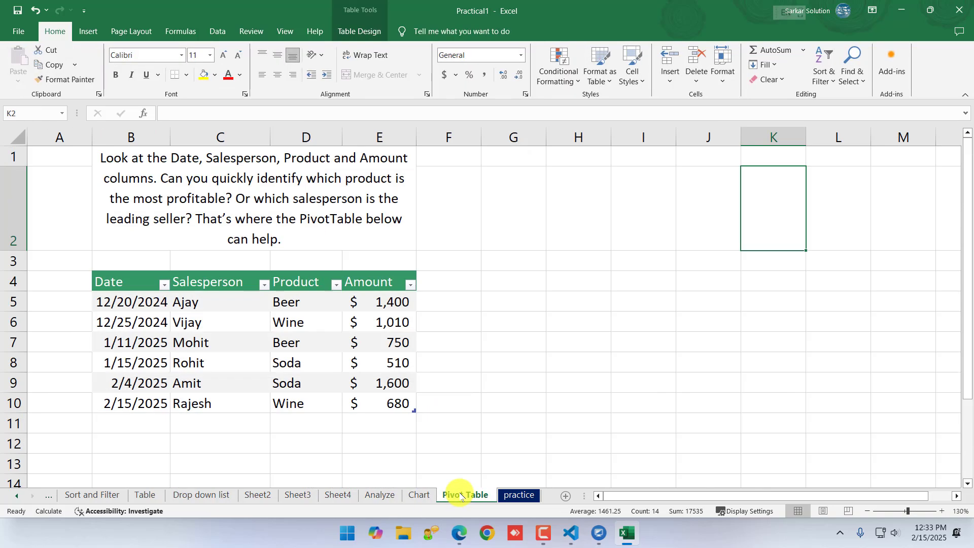
# On the Analyze sheet, select C8:G16 and add Line sparklines beside the rows in H9:H16 through Quick Analysis
pyautogui.click(380, 495)
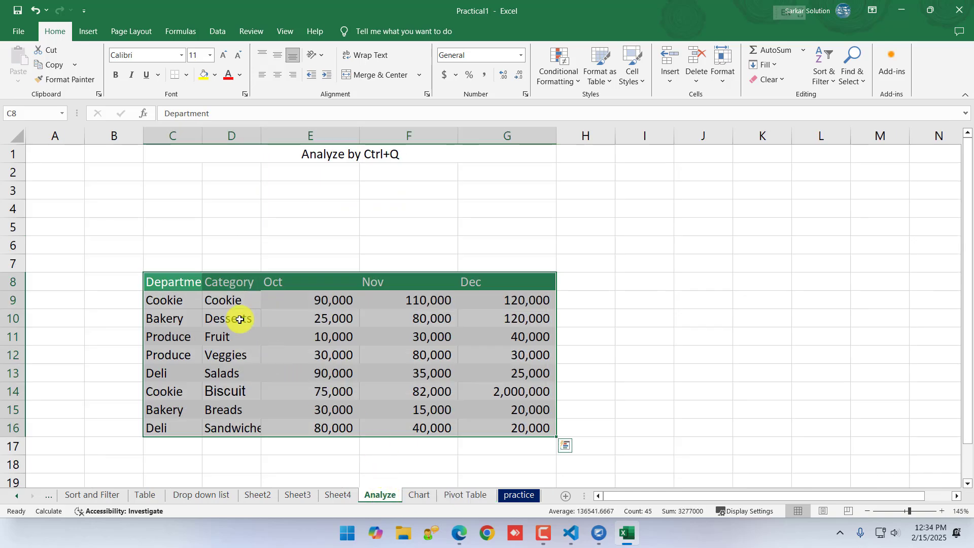
pyautogui.moveTo(172, 284); pyautogui.dragTo(490, 429)
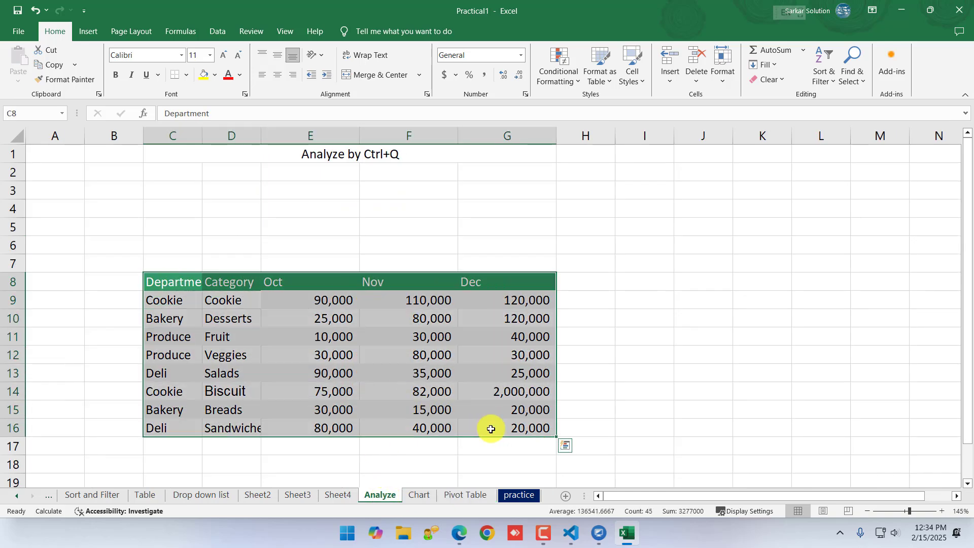
pyautogui.hotkey('ctrl', 'q')
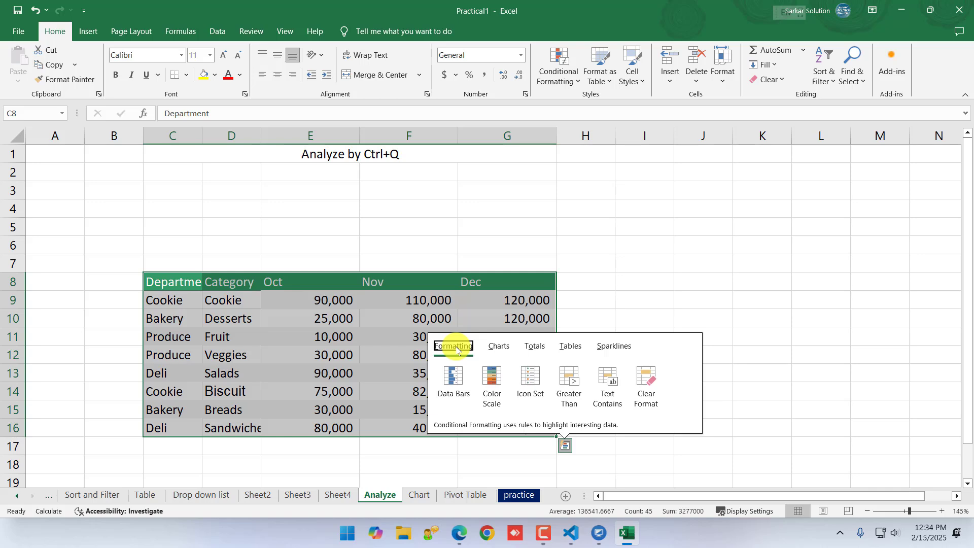
pyautogui.click(500, 346)
pyautogui.click(538, 346)
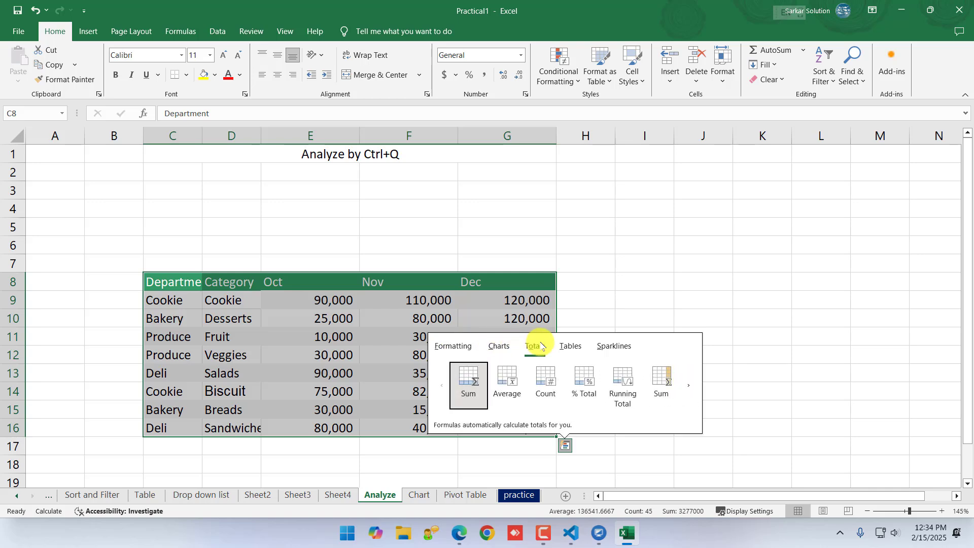
pyautogui.click(572, 347)
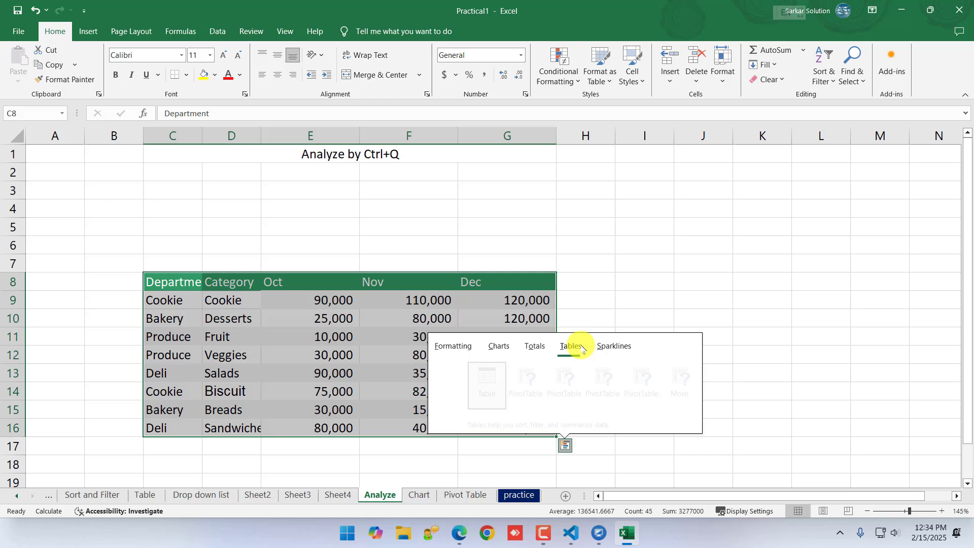
pyautogui.click(610, 347)
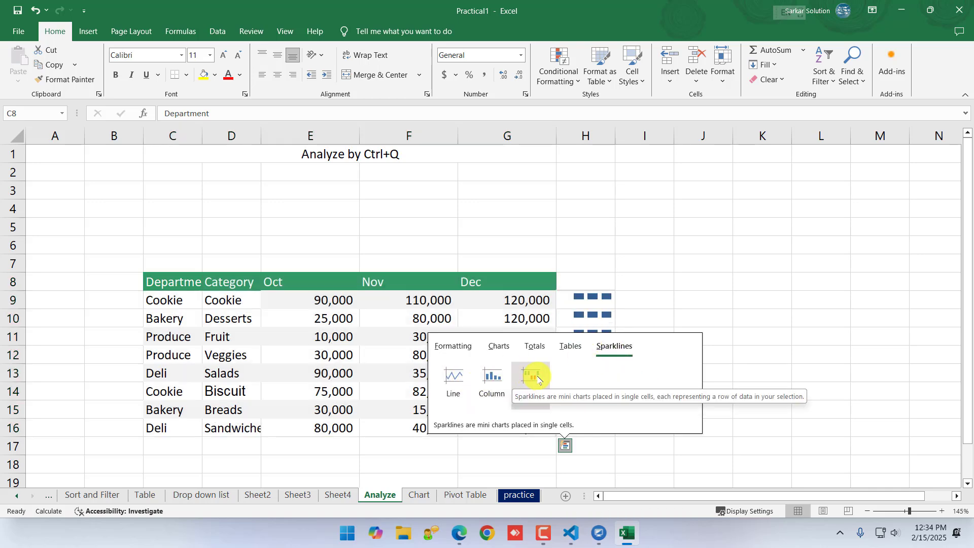
pyautogui.click(454, 377)
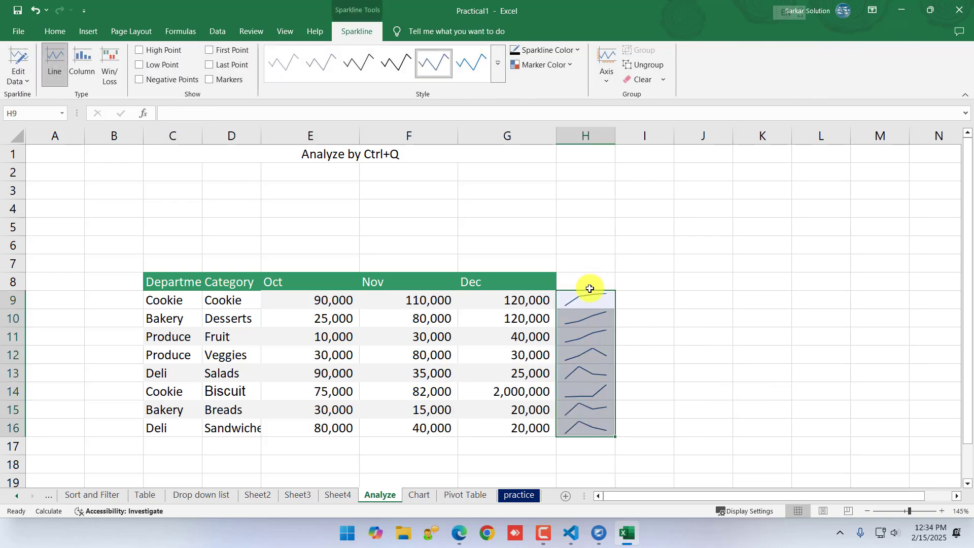
pyautogui.click(647, 440)
pyautogui.scroll(1, 618, 441)
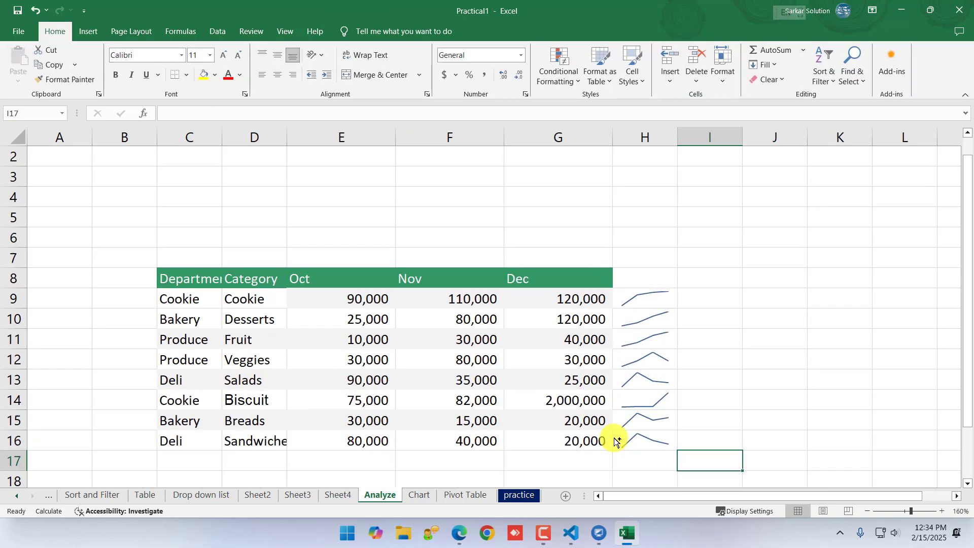
# Replace the line sparklines in H9:H16 with Win/Loss sparklines for the department data, and reselect C8:G16
pyautogui.click(647, 443)
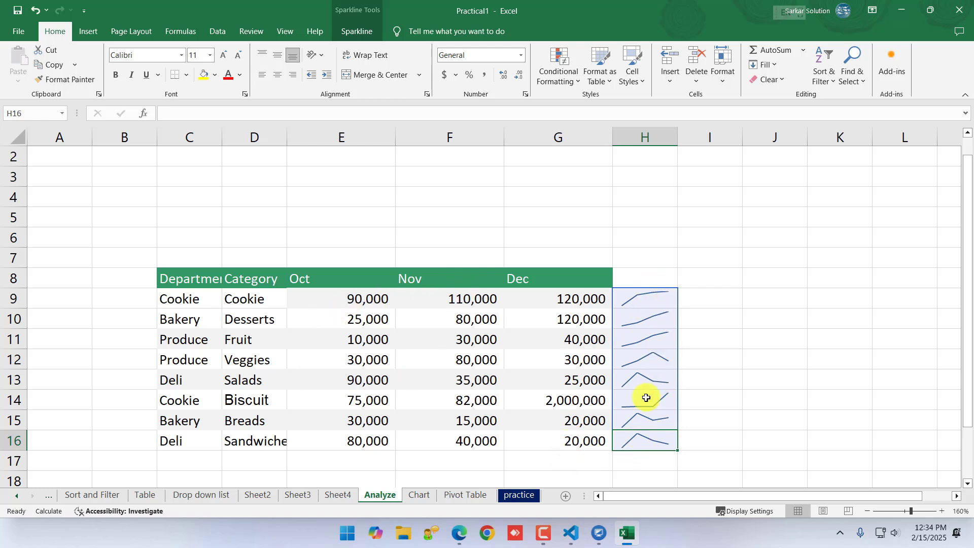
pyautogui.moveTo(188, 275); pyautogui.dragTo(191, 278)
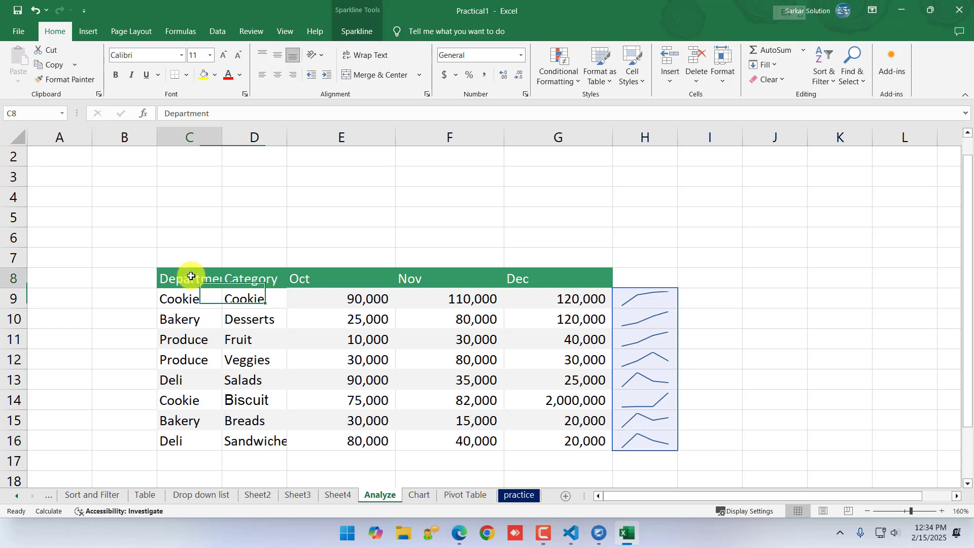
pyautogui.moveTo(191, 278); pyautogui.dragTo(263, 337)
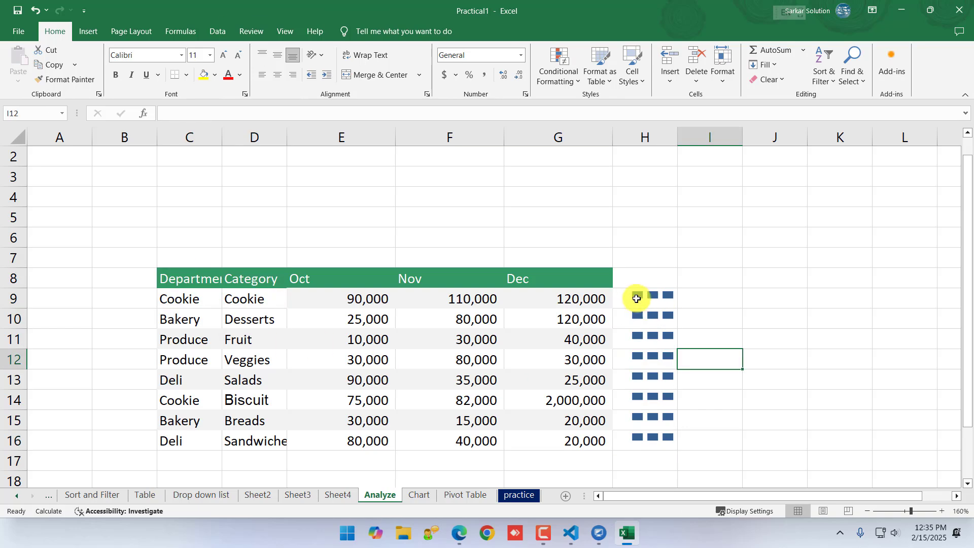
pyautogui.moveTo(638, 299); pyautogui.dragTo(675, 436)
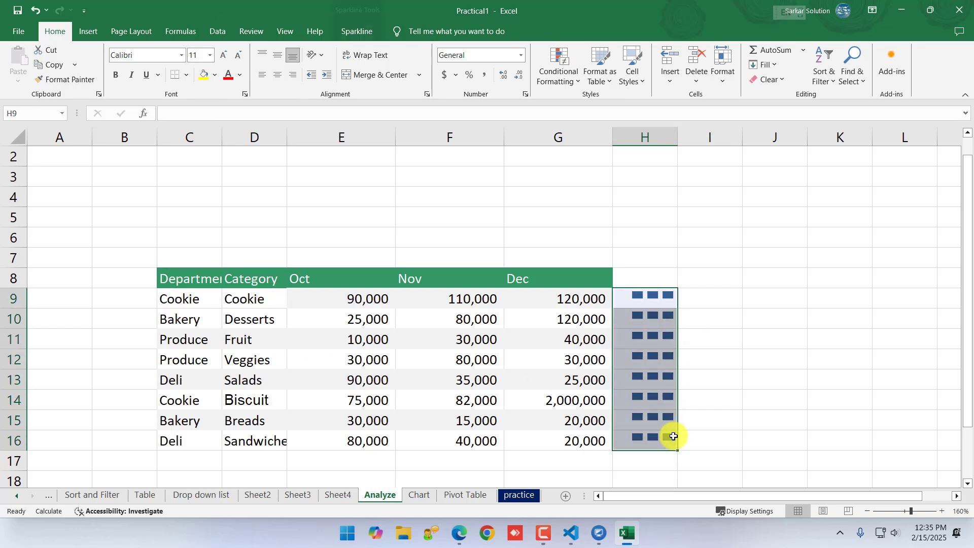
pyautogui.moveTo(188, 278); pyautogui.dragTo(535, 436)
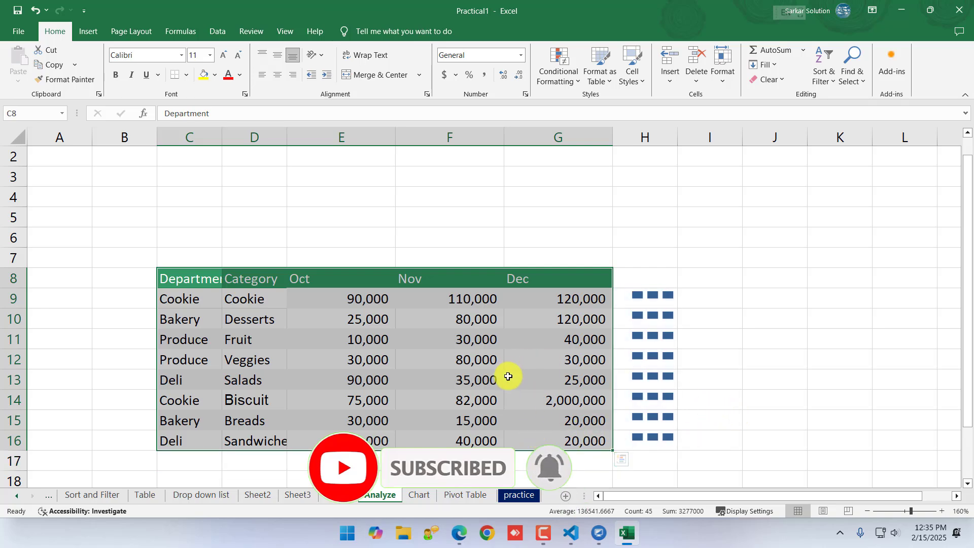
pyautogui.click(461, 495)
pyautogui.click(419, 494)
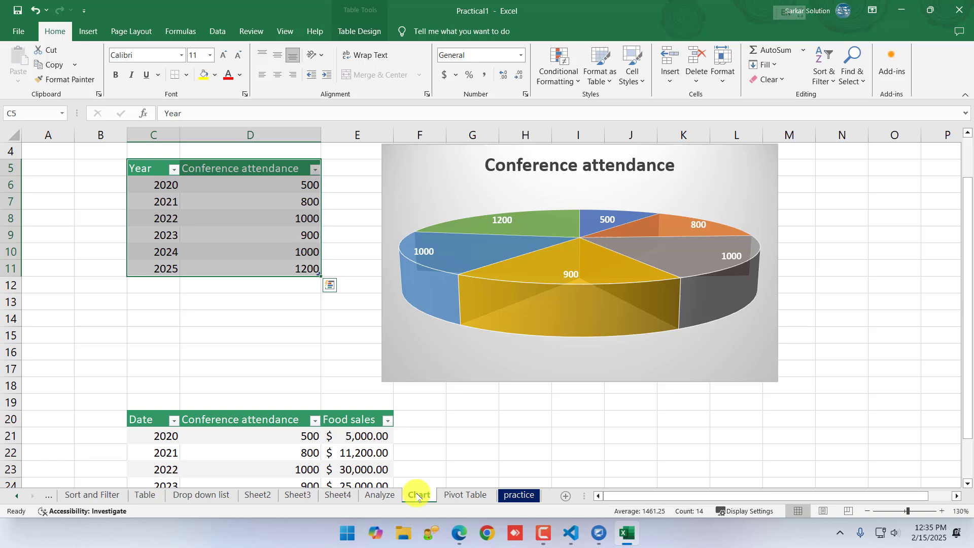
pyautogui.click(376, 495)
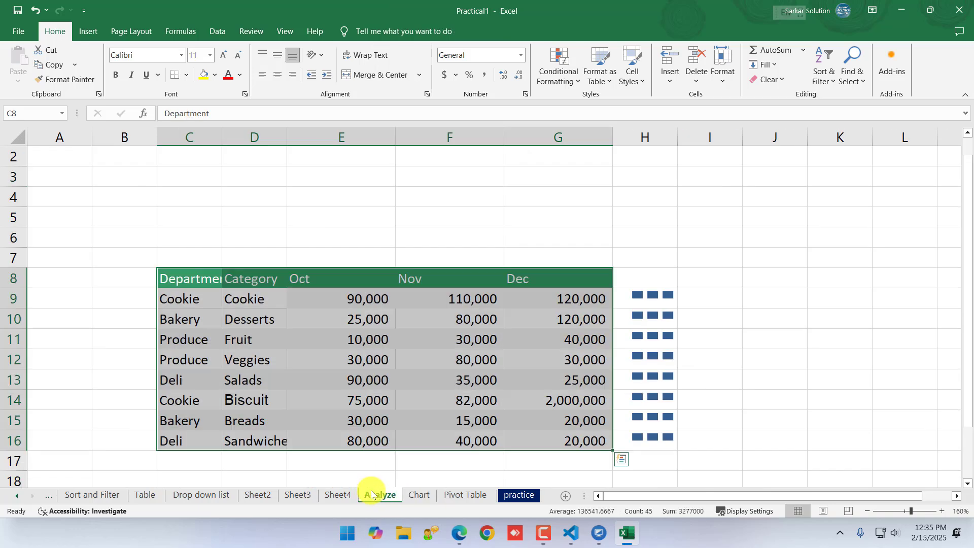
pyautogui.click(187, 496)
pyautogui.click(382, 496)
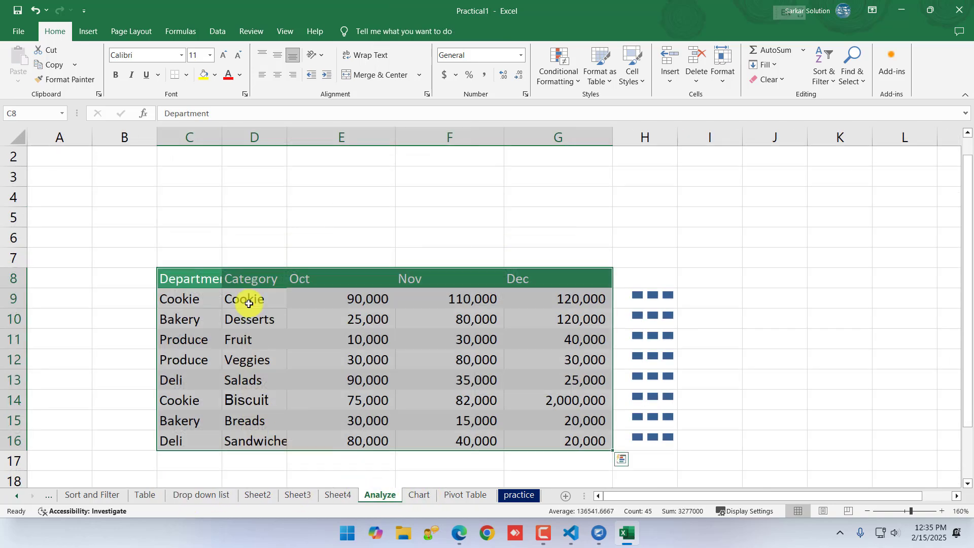